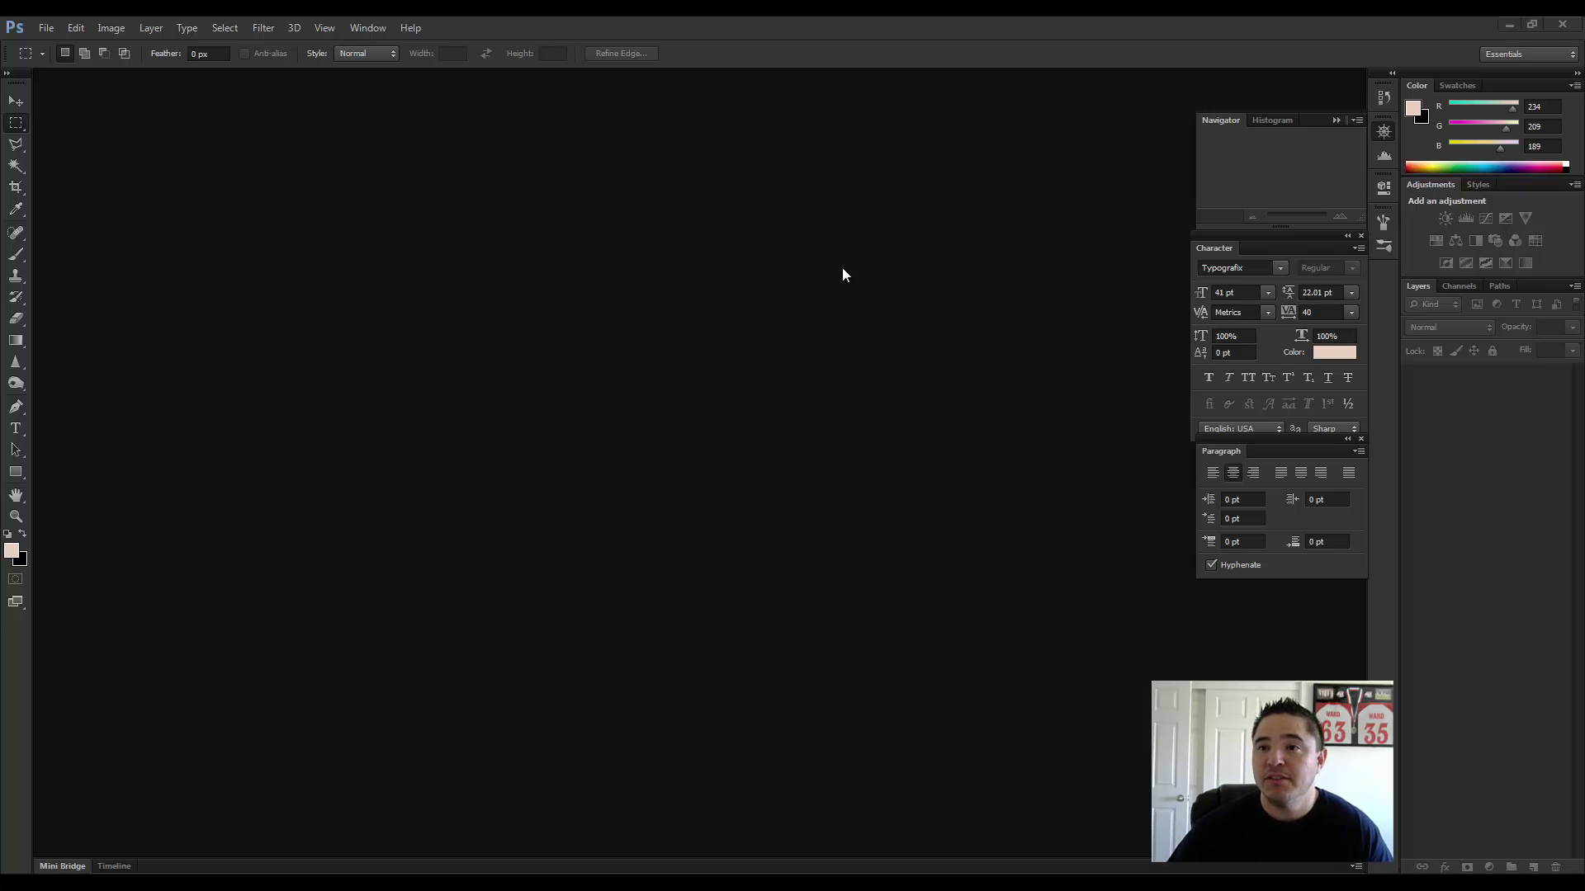
Open the Eye and Lip image from the desktop in Photoshop and convert its locked Background into the regular layer Layer 0.
click(1508, 25)
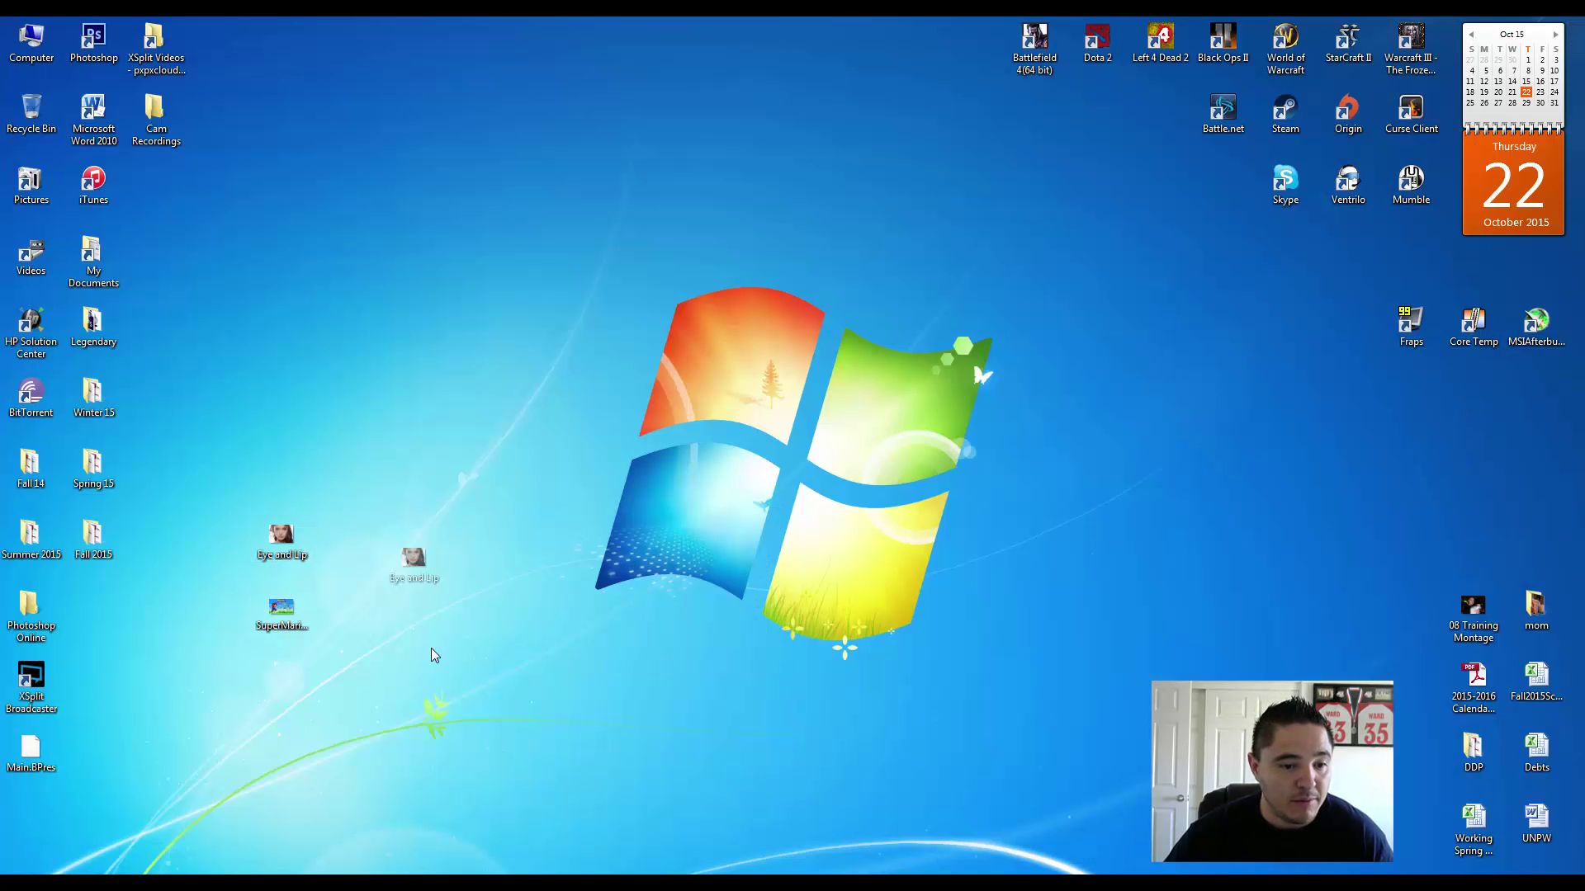
drag(280, 536, 615, 454)
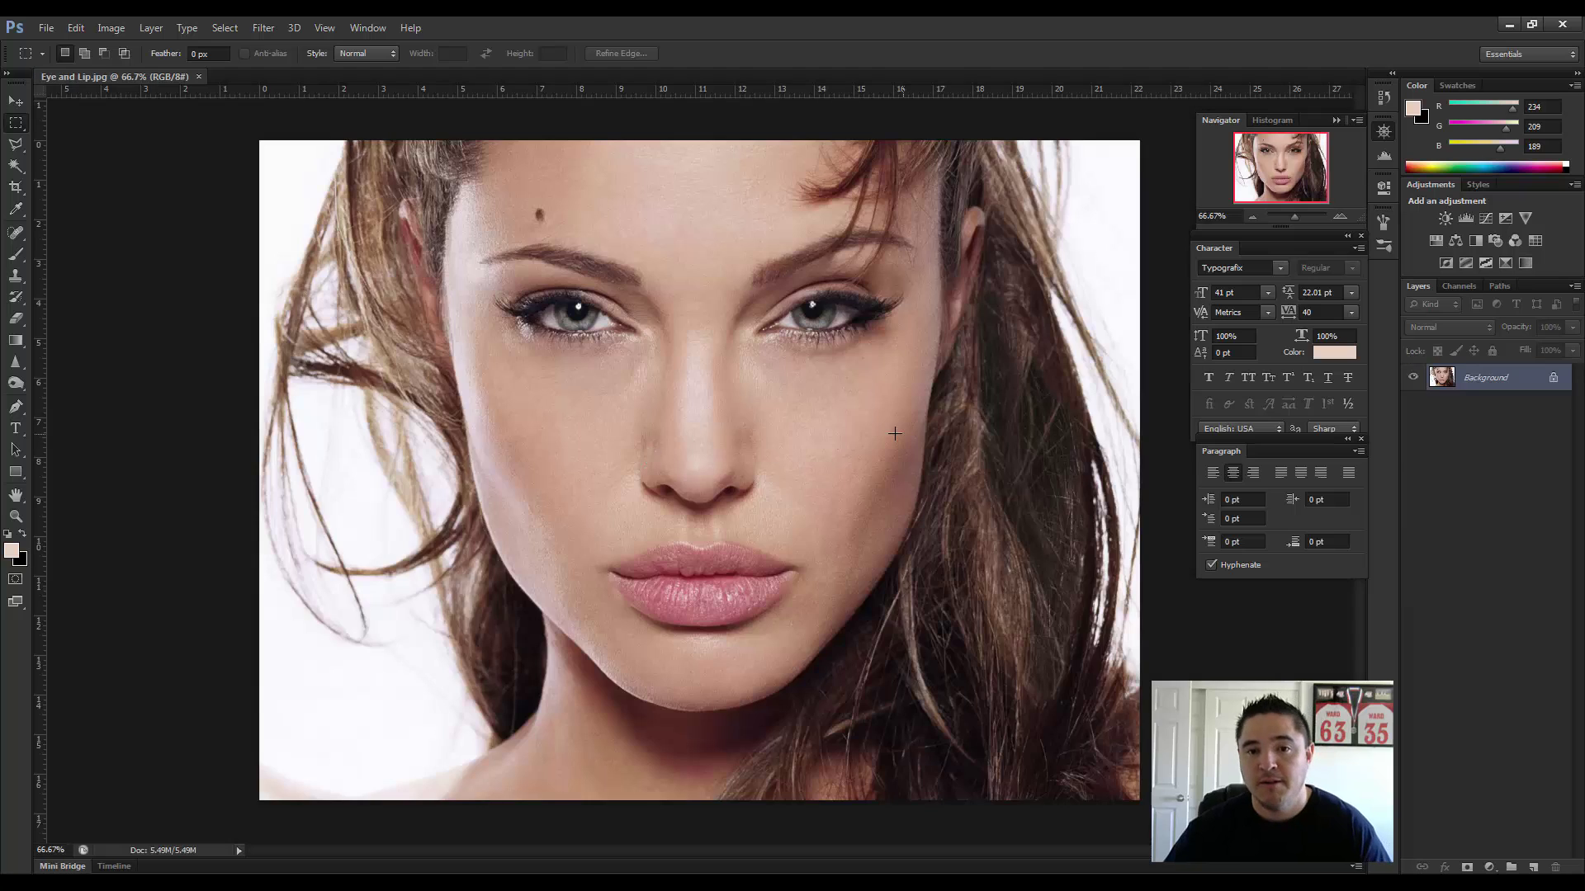
double_click(1508, 381)
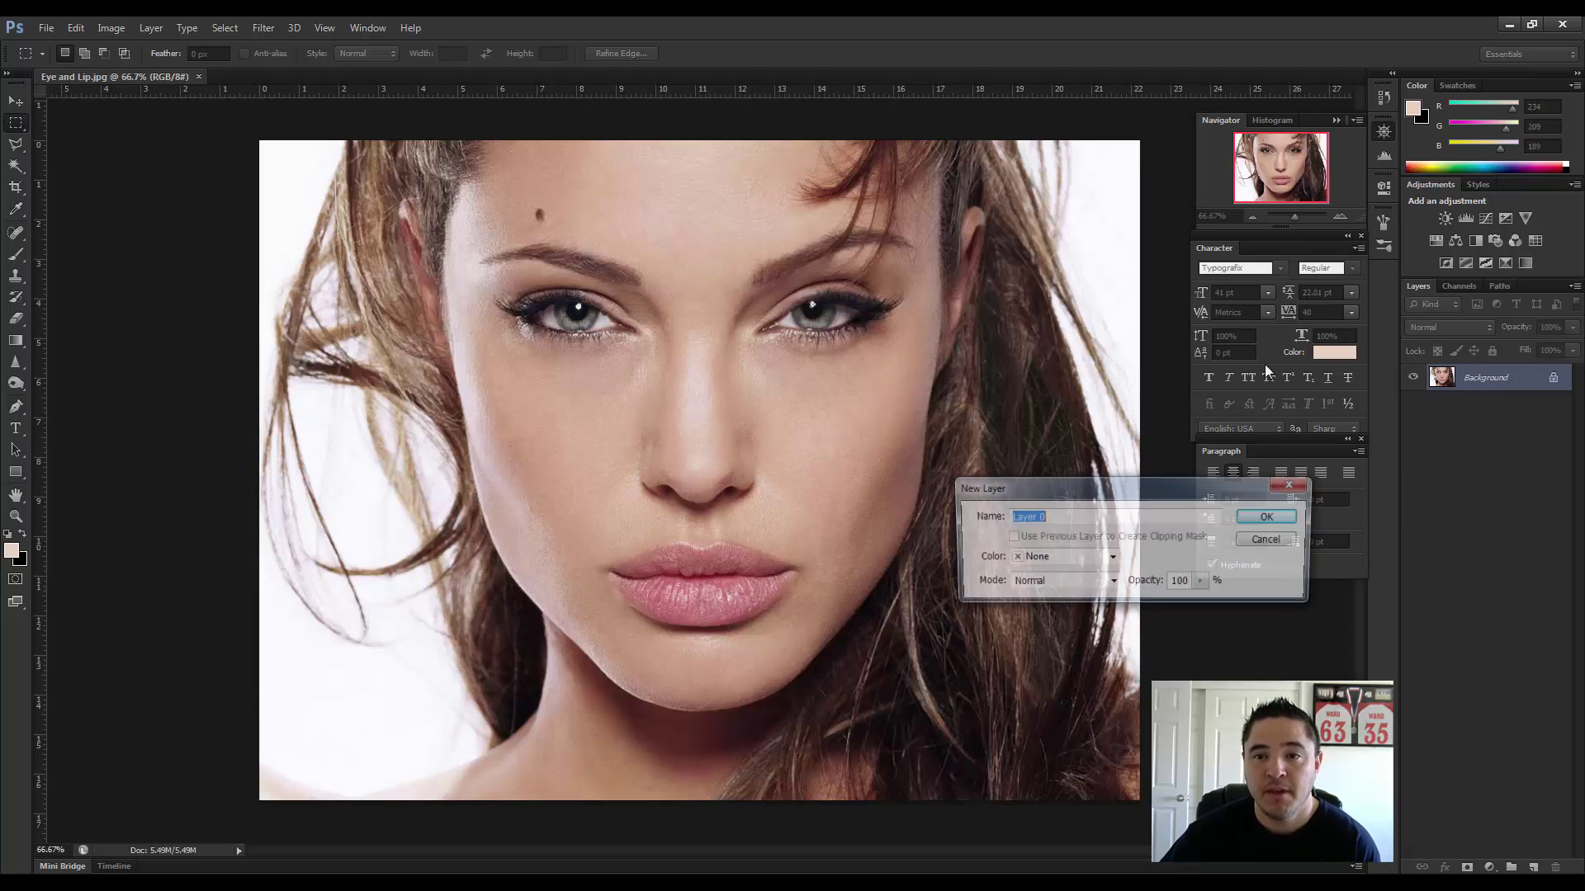
click(1269, 518)
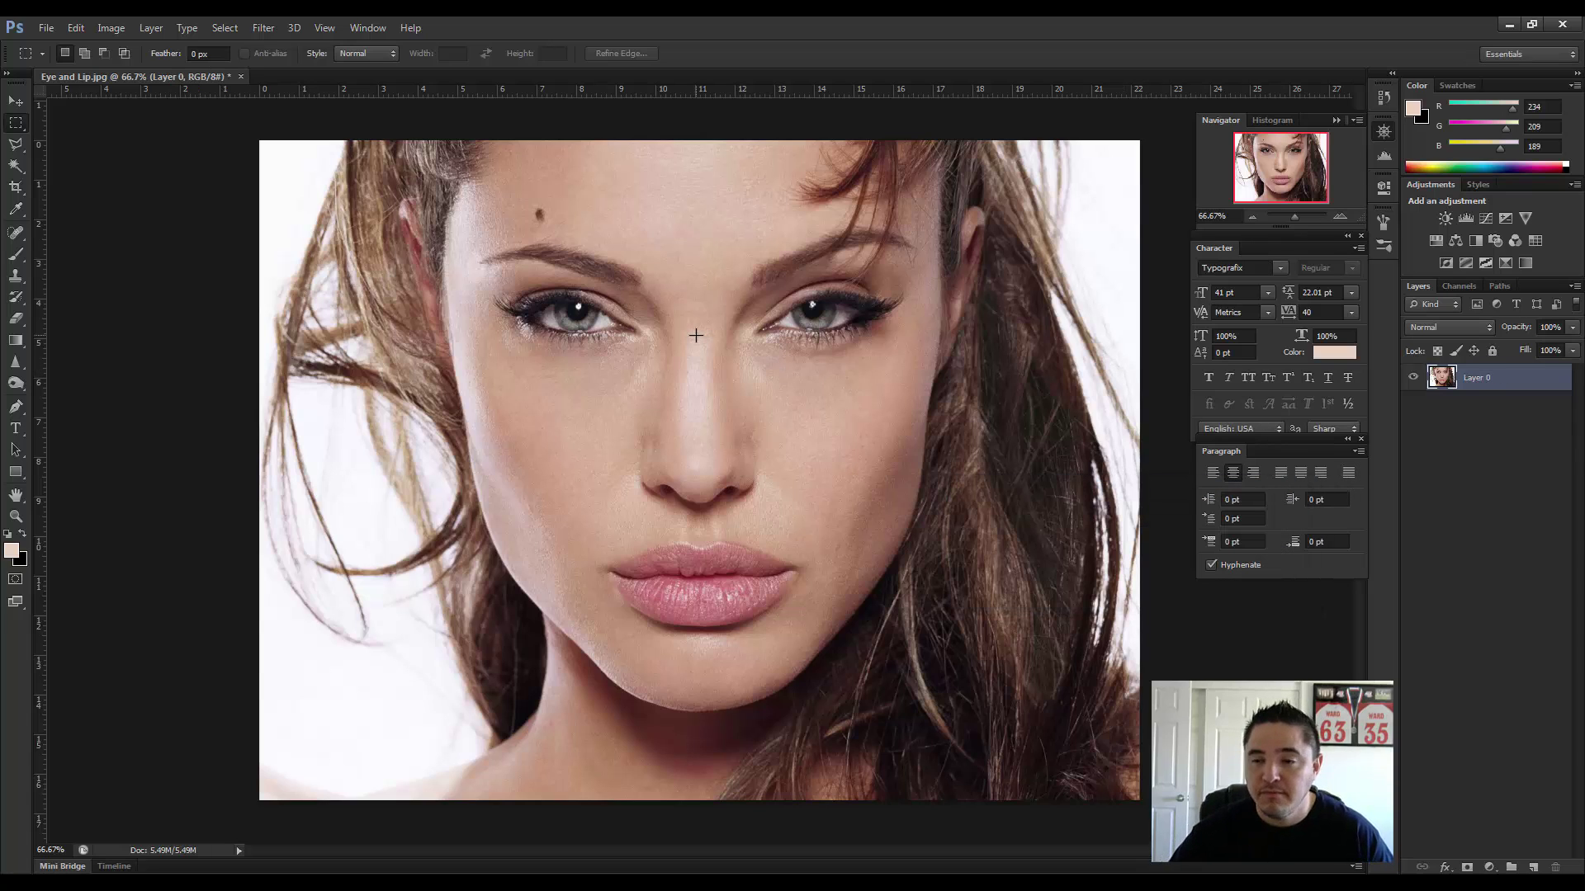
Duplicate Layer 0, keeping the default name Layer 0 copy.
right_click(1493, 383)
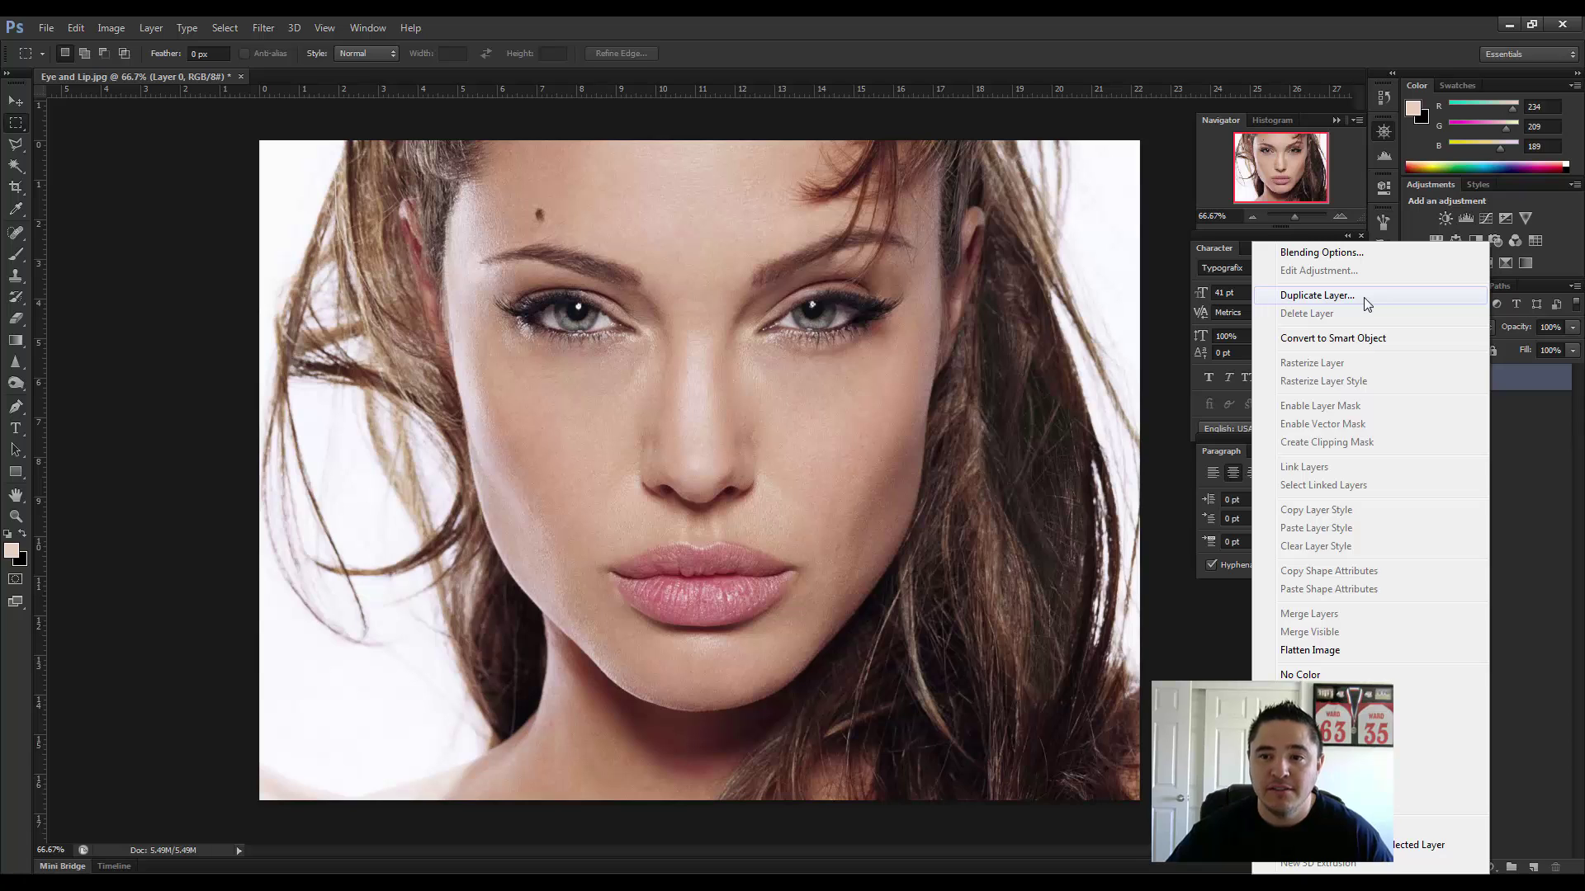
click(1318, 295)
click(947, 291)
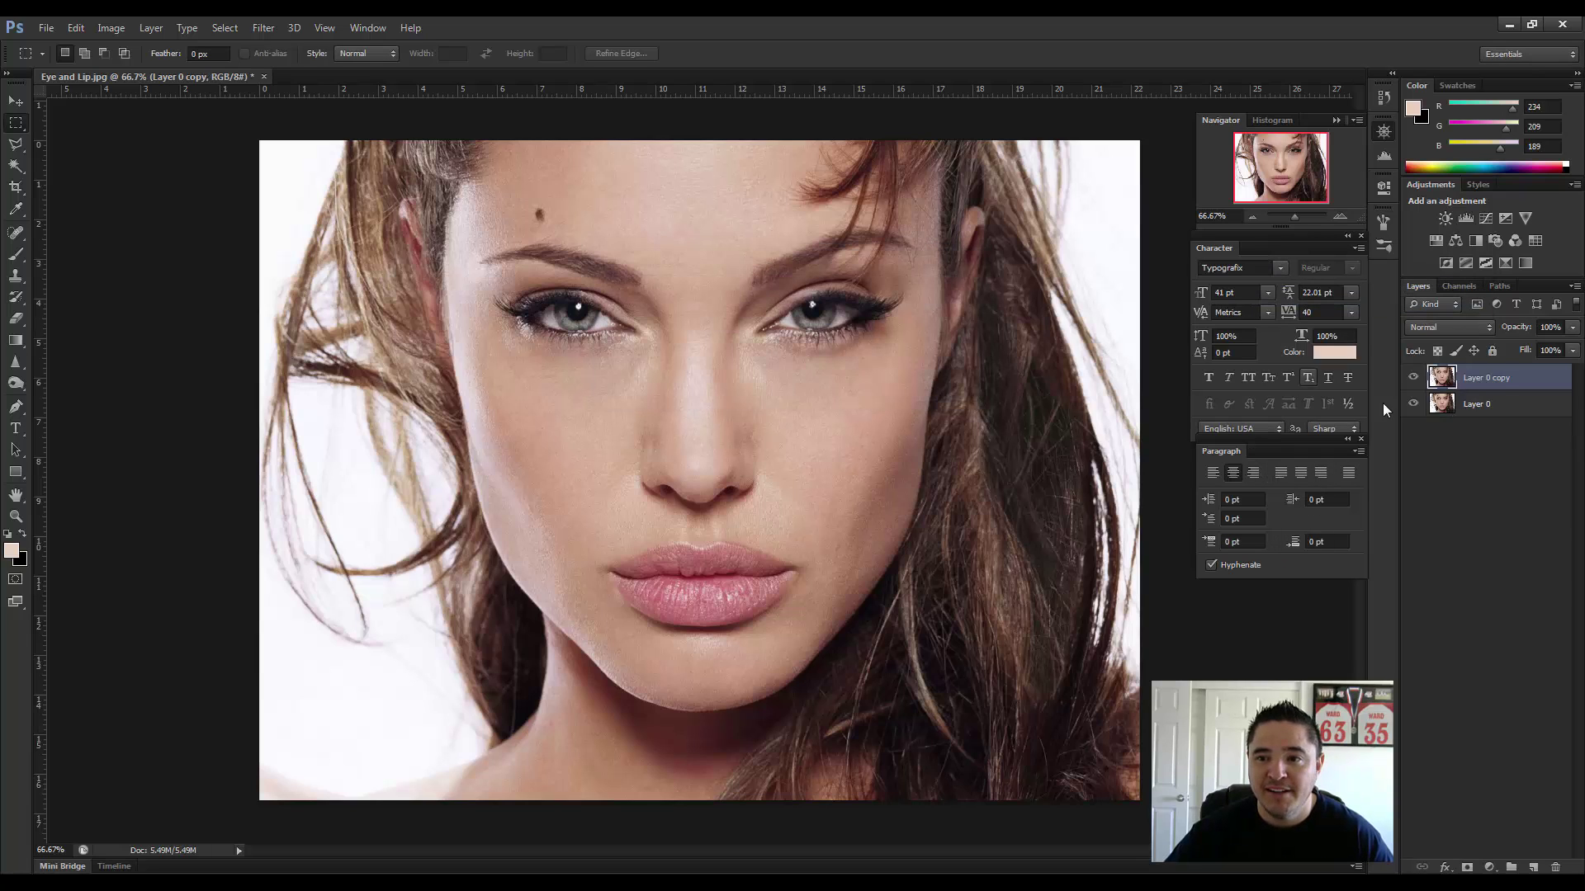
Hide the original Layer 0, keeping Layer 0 copy visible and selected as the working layer.
click(1478, 405)
click(1484, 385)
click(1413, 379)
click(1413, 379)
click(1413, 379)
click(1413, 404)
click(1413, 404)
click(1413, 379)
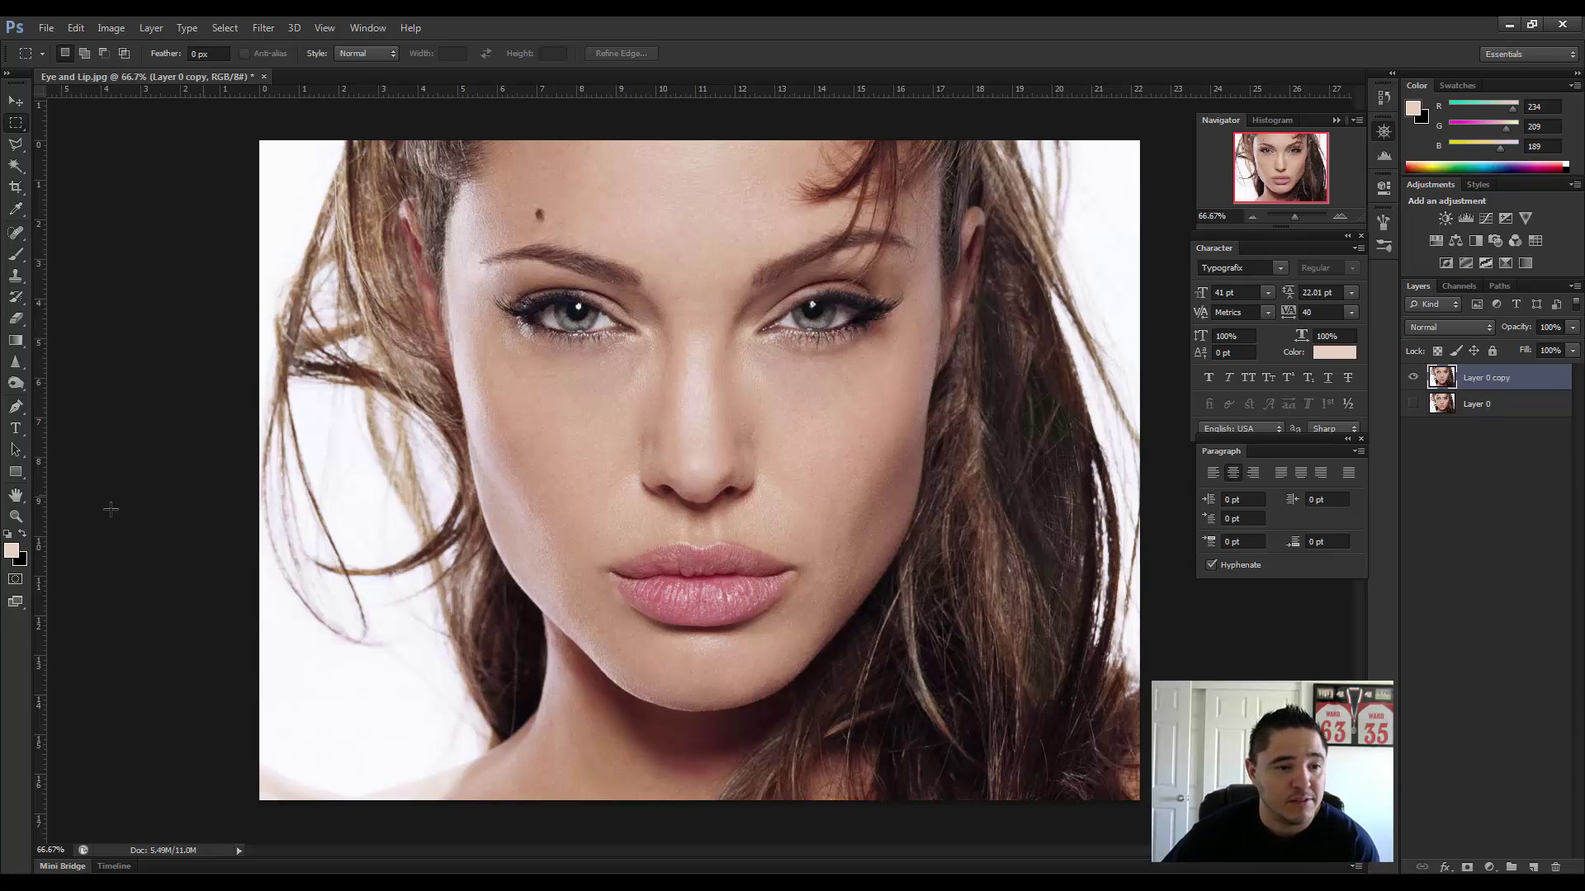
Enter Quick Mask mode and set up the Brush tool with the Soft Round tip at 0% hardness.
click(16, 580)
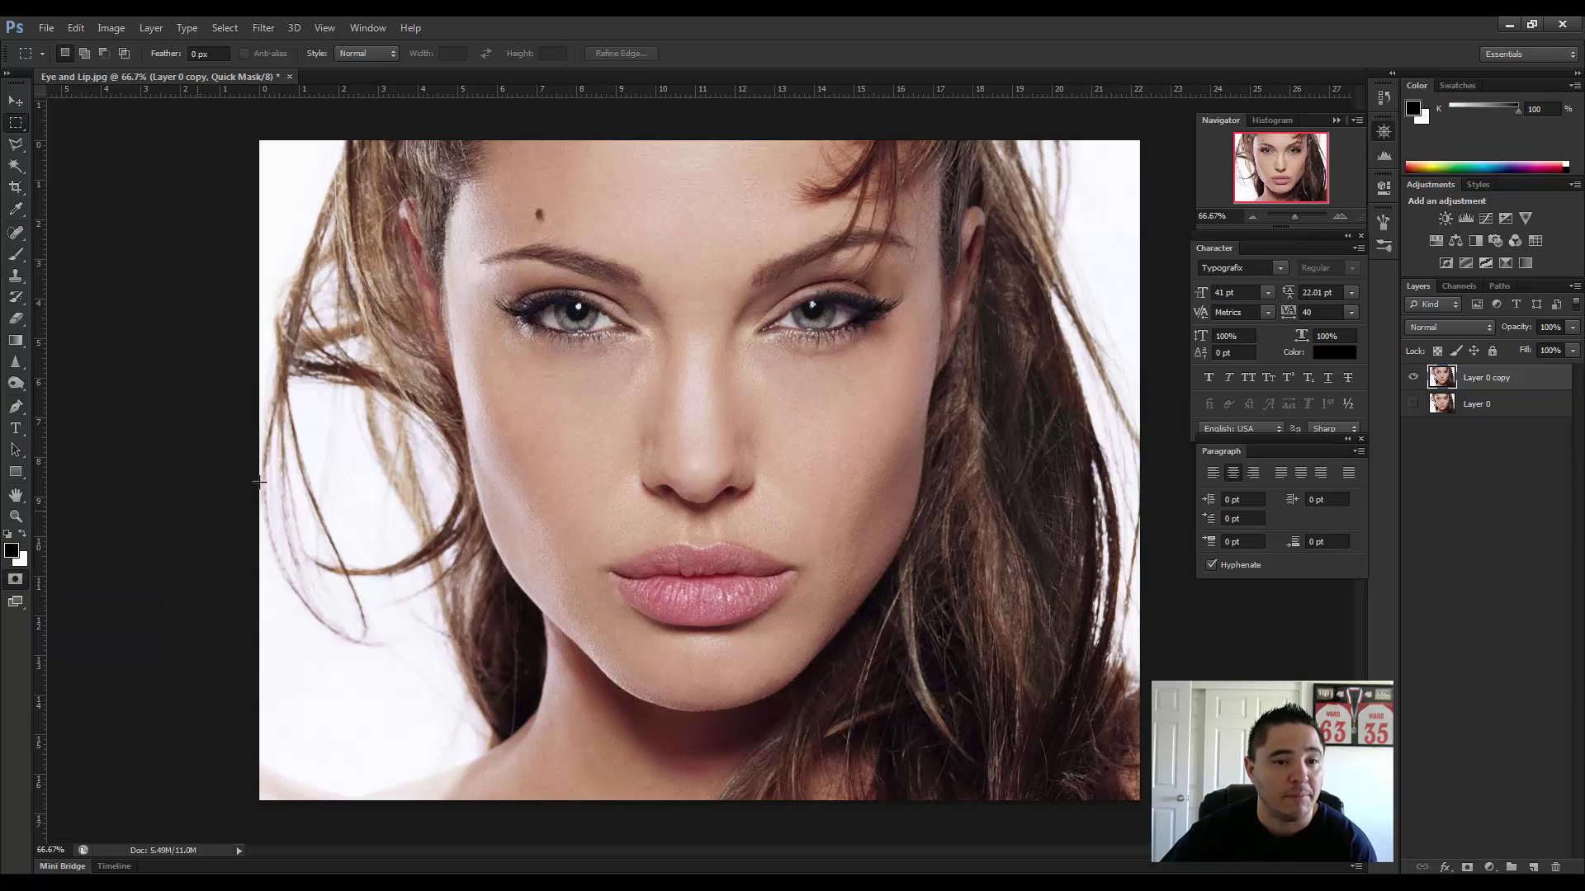
click(1340, 215)
click(1340, 216)
click(1337, 216)
drag(1280, 175, 1267, 151)
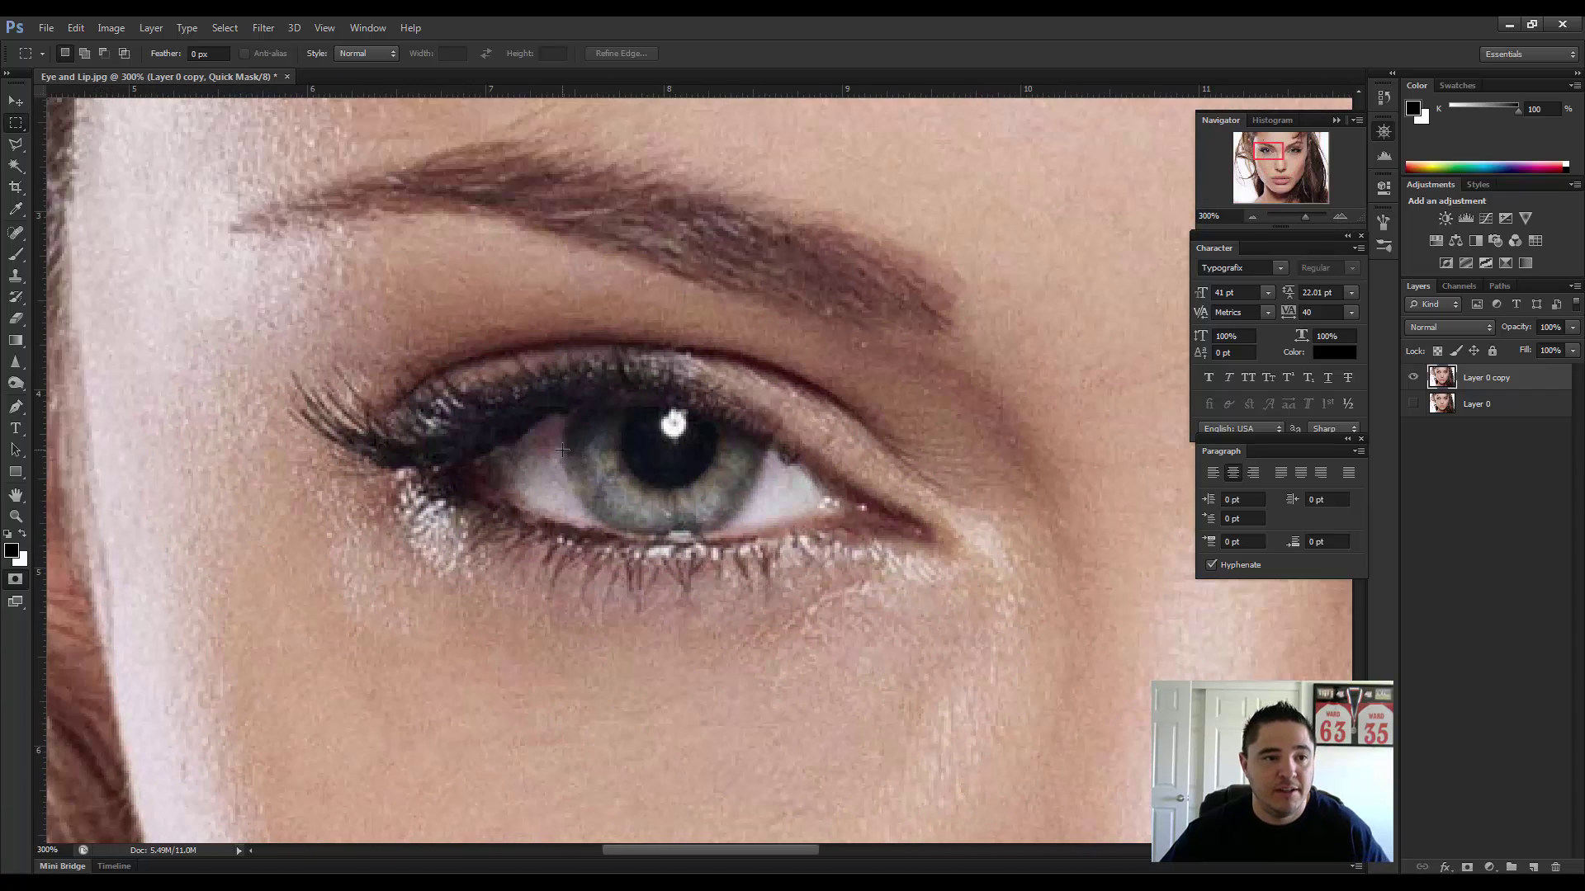
click(16, 254)
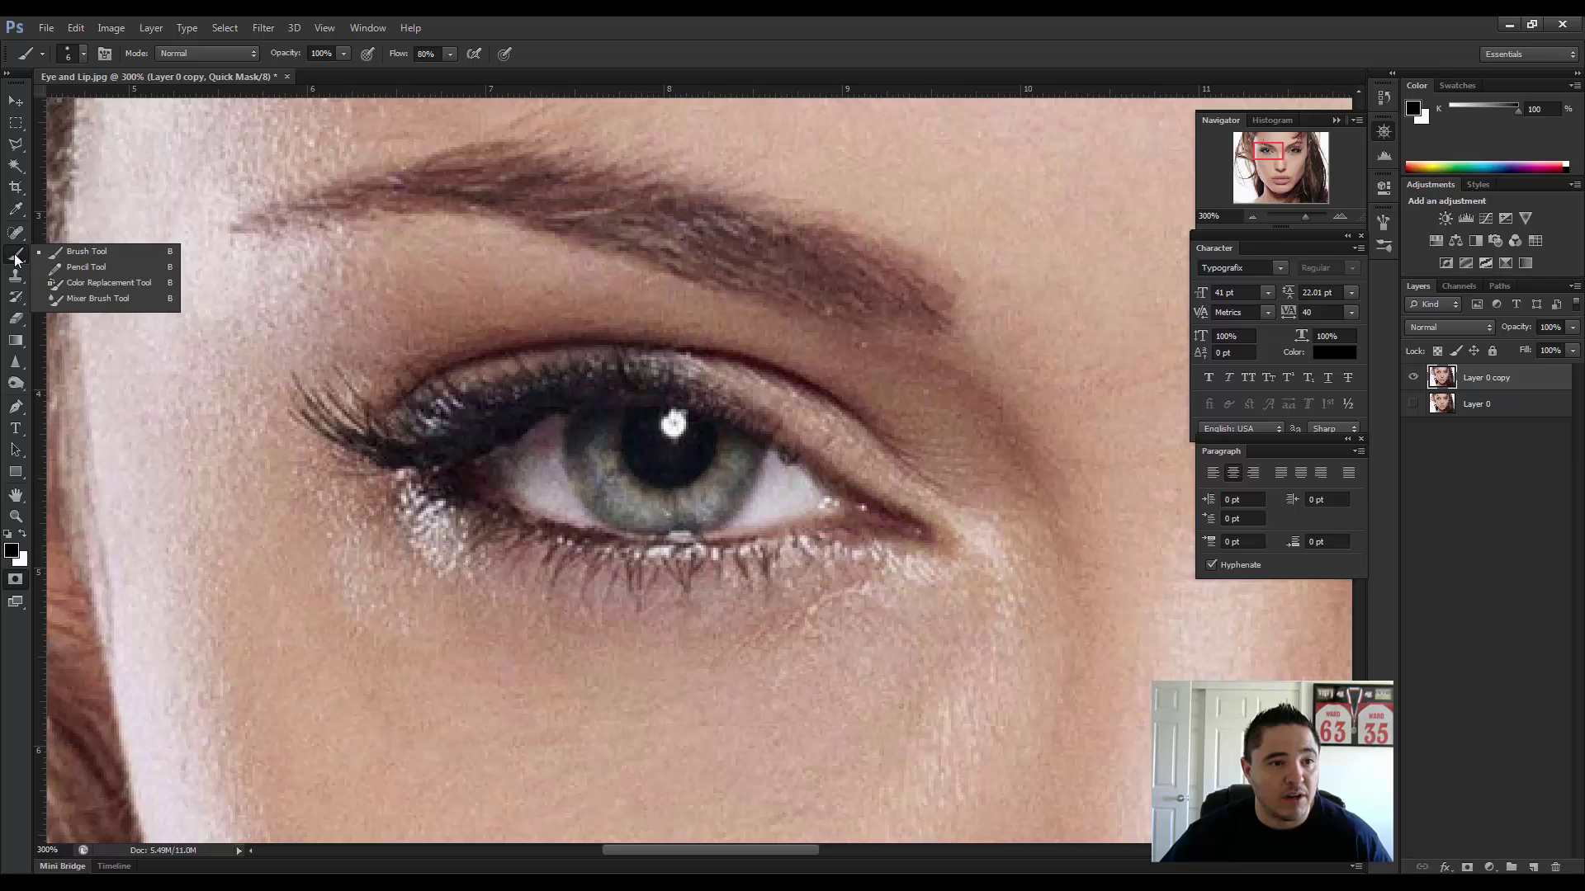
click(107, 251)
click(85, 54)
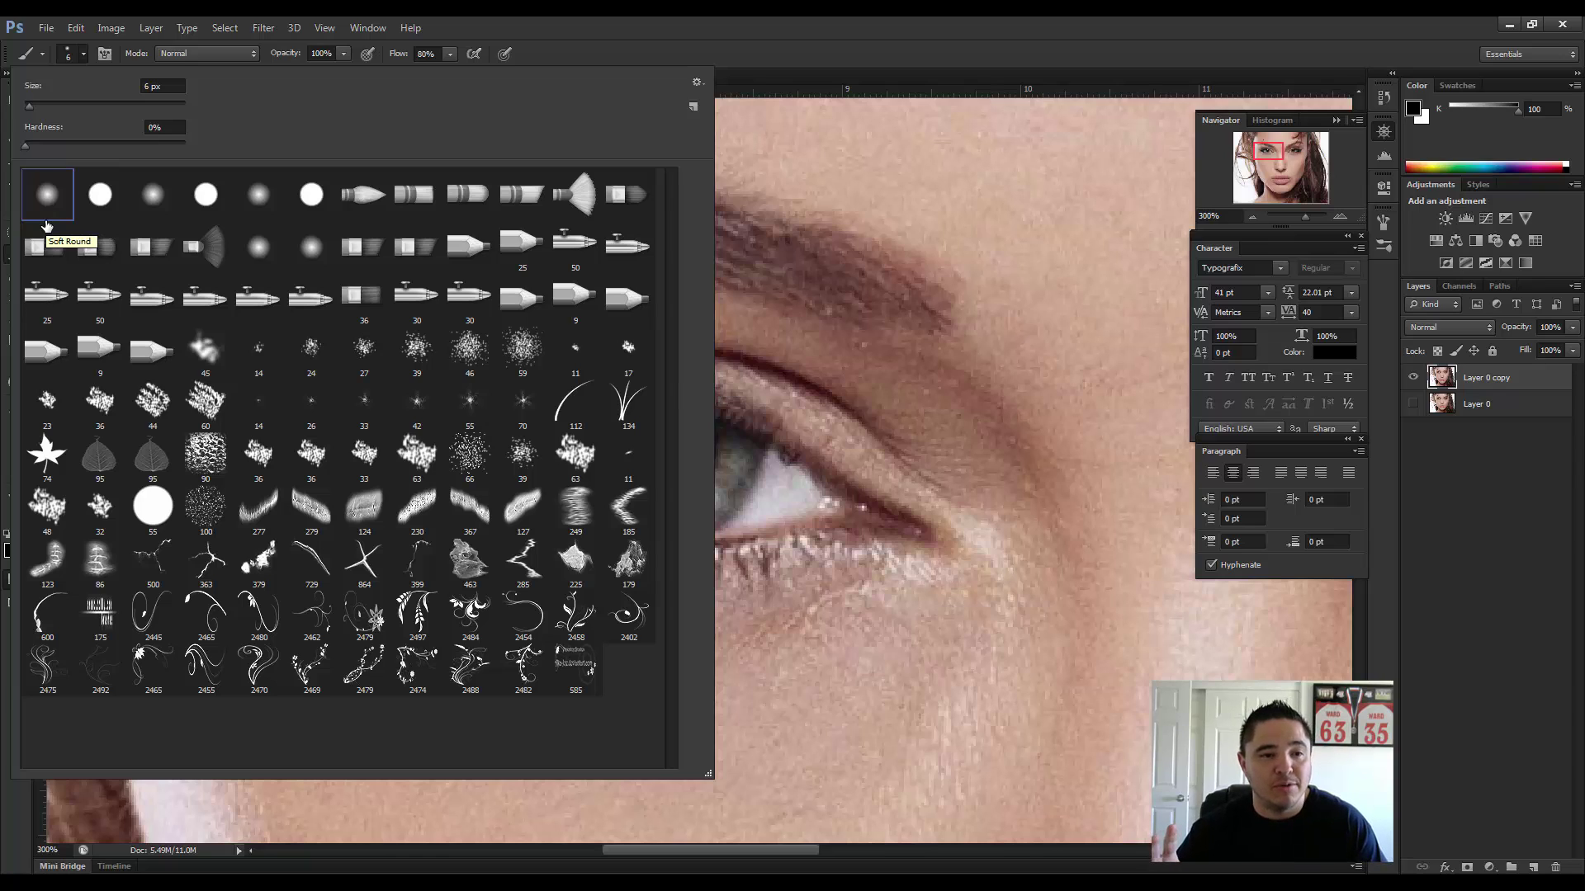
click(101, 199)
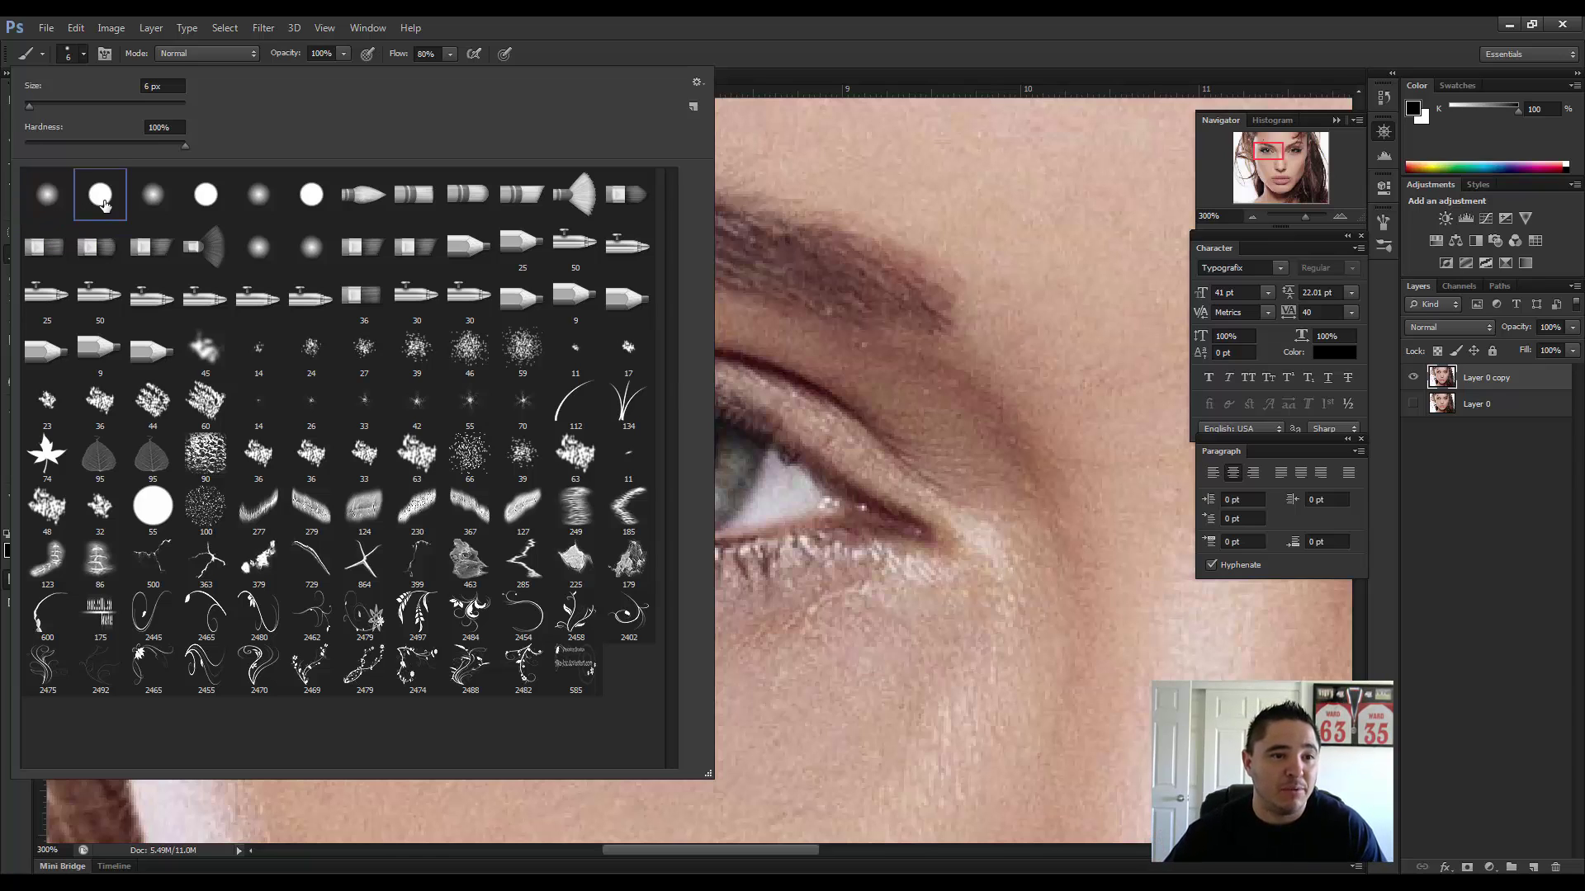
click(50, 209)
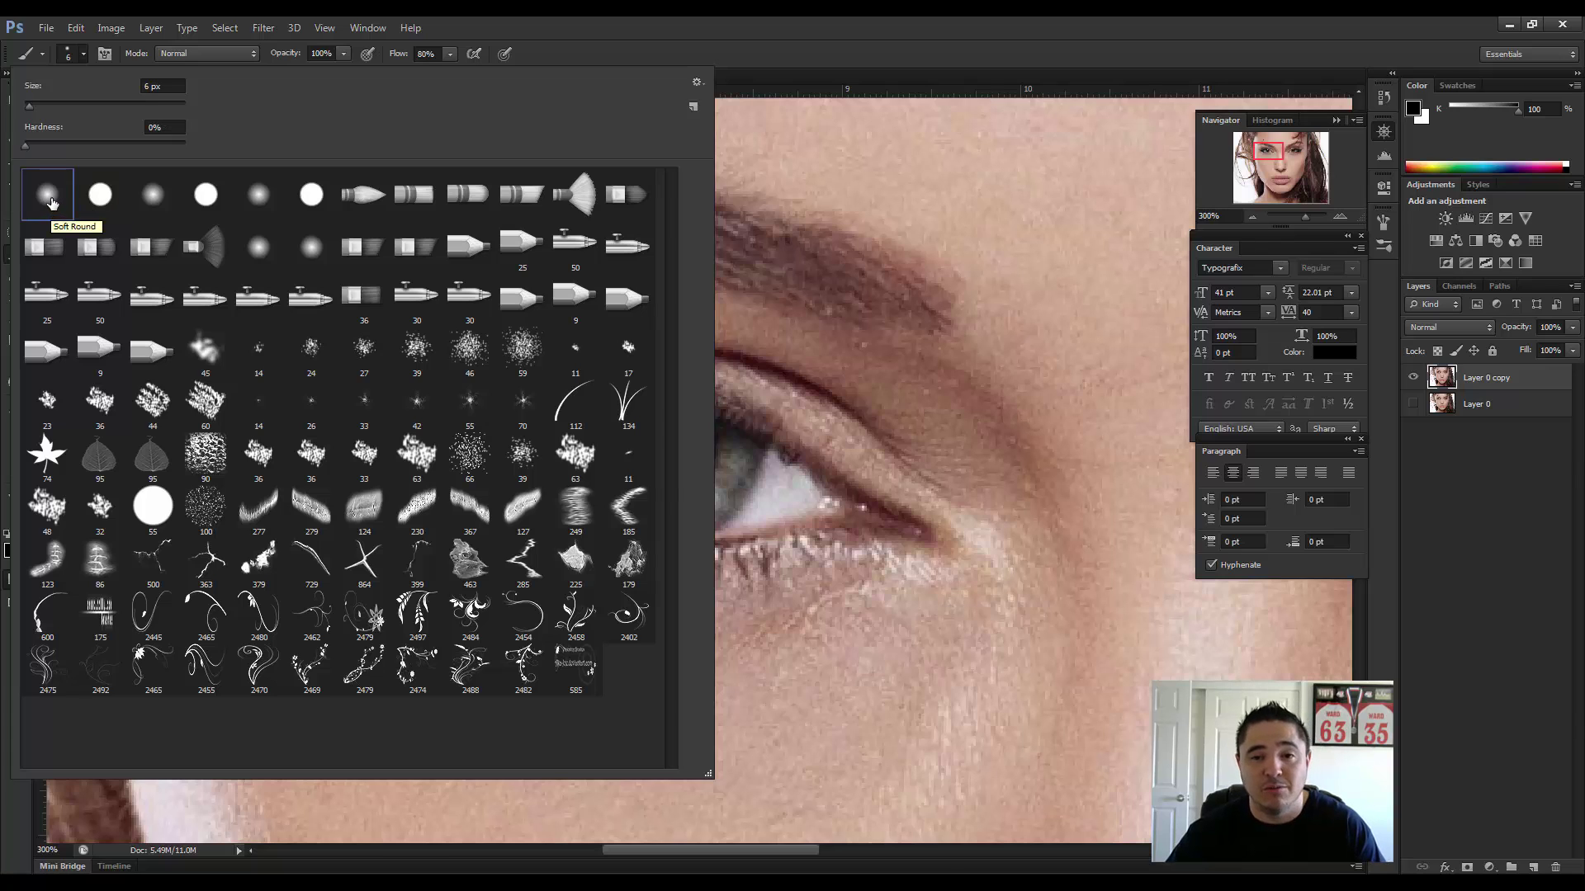
key(Return)
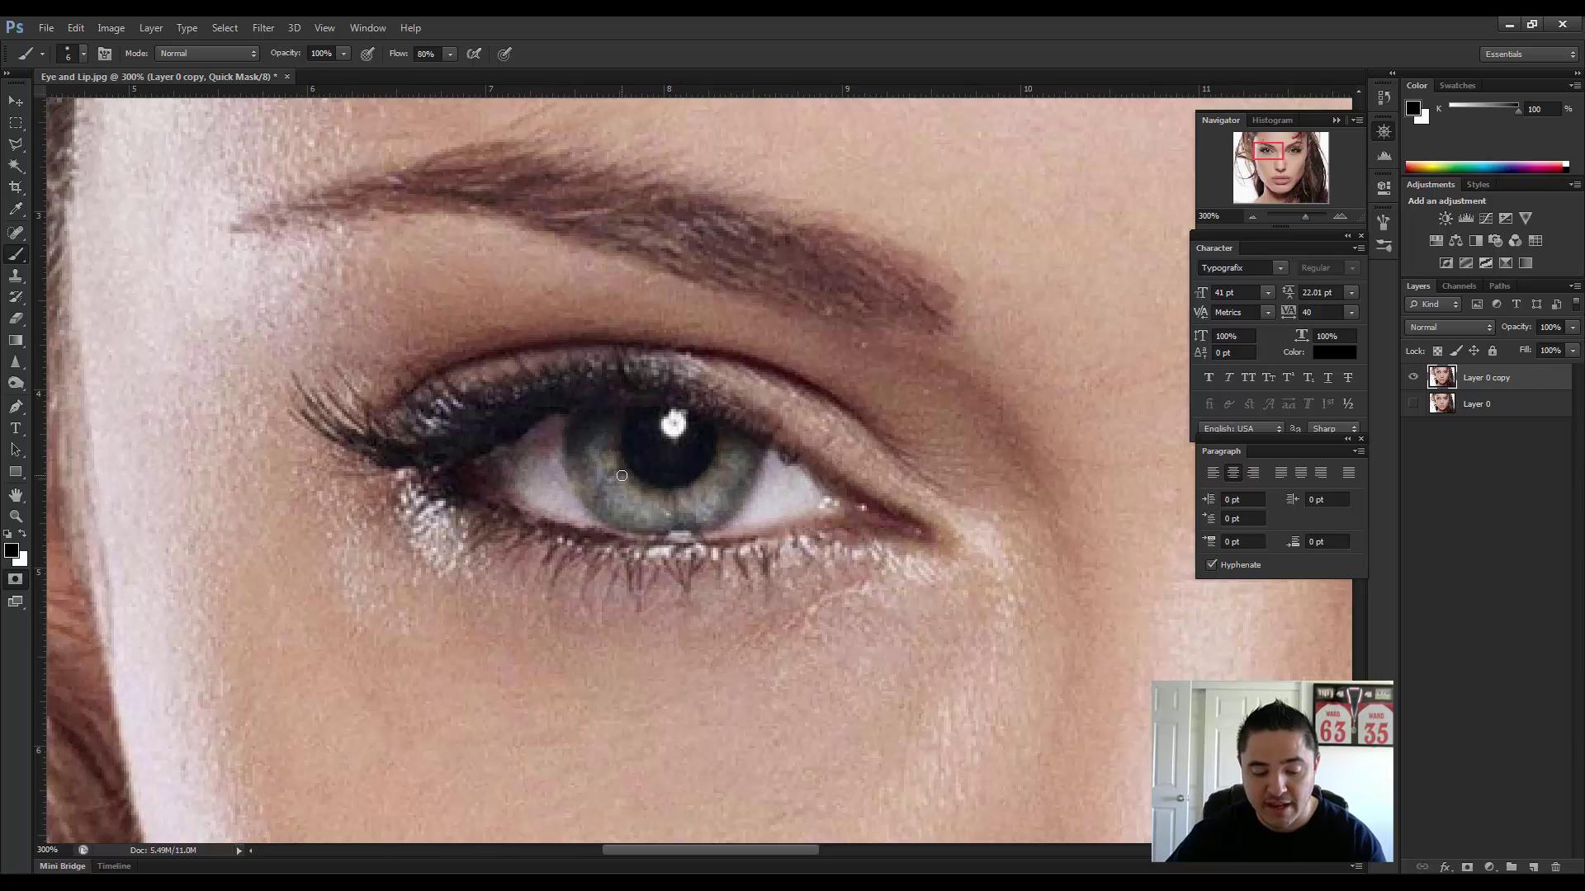
Paint the quick mask over the iris of the eye on the photo's left side, adjusting the brush size and leaving the pupil uncovered.
key(bracketright)
key(bracketright)
key(bracketright)
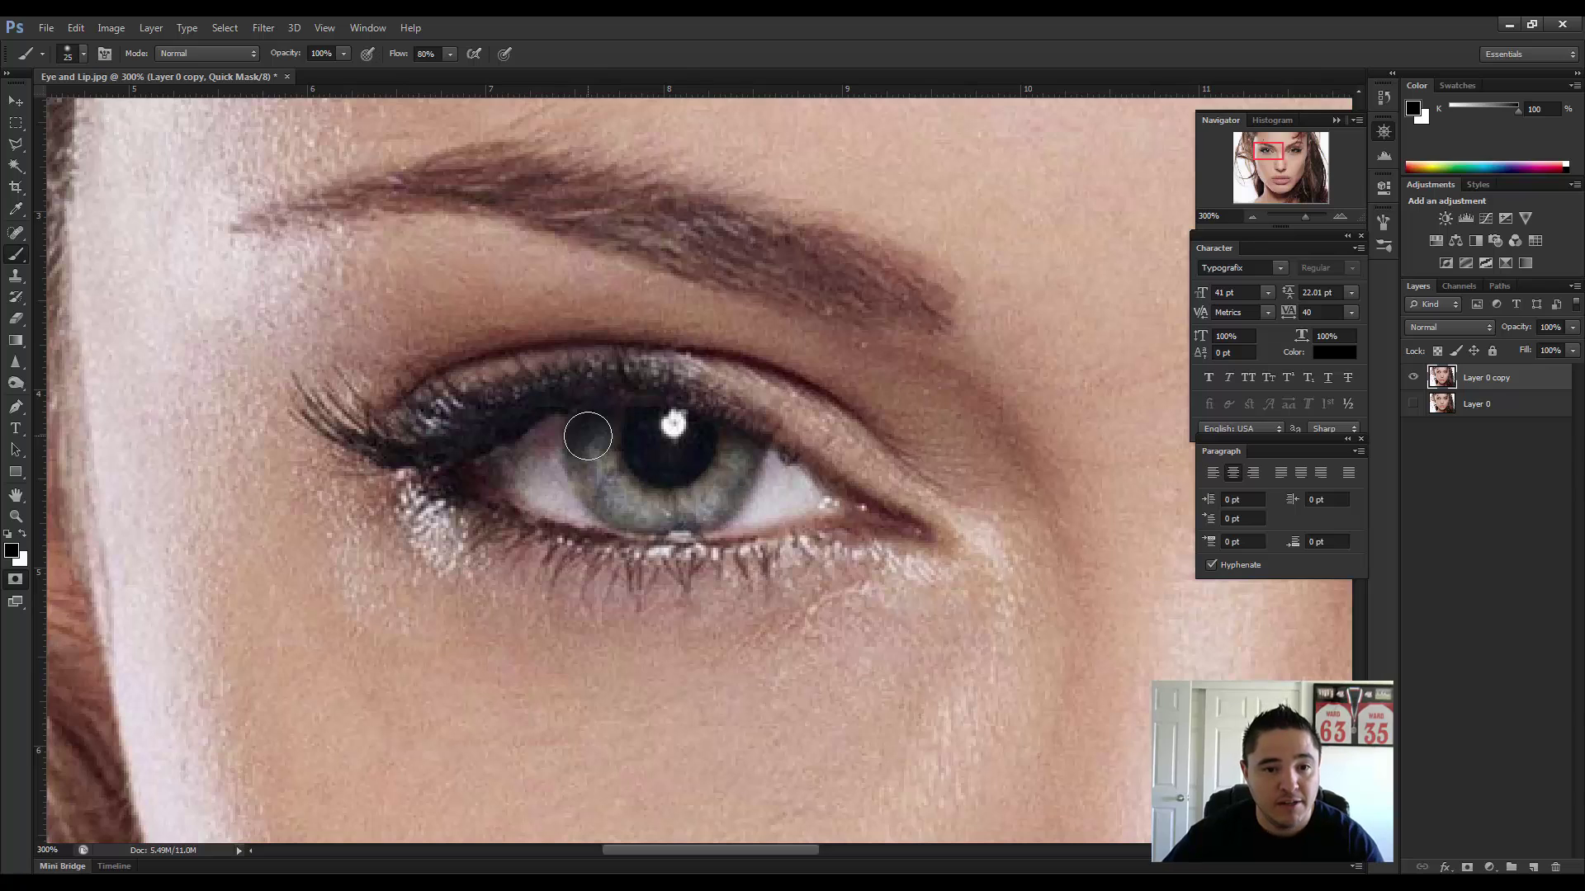
mouse_move(588, 436)
mouse_down()
mouse_move(591, 478)
mouse_move(657, 512)
mouse_move(713, 495)
mouse_move(740, 454)
mouse_move(734, 485)
mouse_move(735, 461)
mouse_move(696, 510)
mouse_move(633, 513)
mouse_up()
key(bracketleft)
key(bracketleft)
key(bracketright)
key(bracketright)
key(bracketleft)
key(bracketleft)
key(bracketleft)
key(bracketleft)
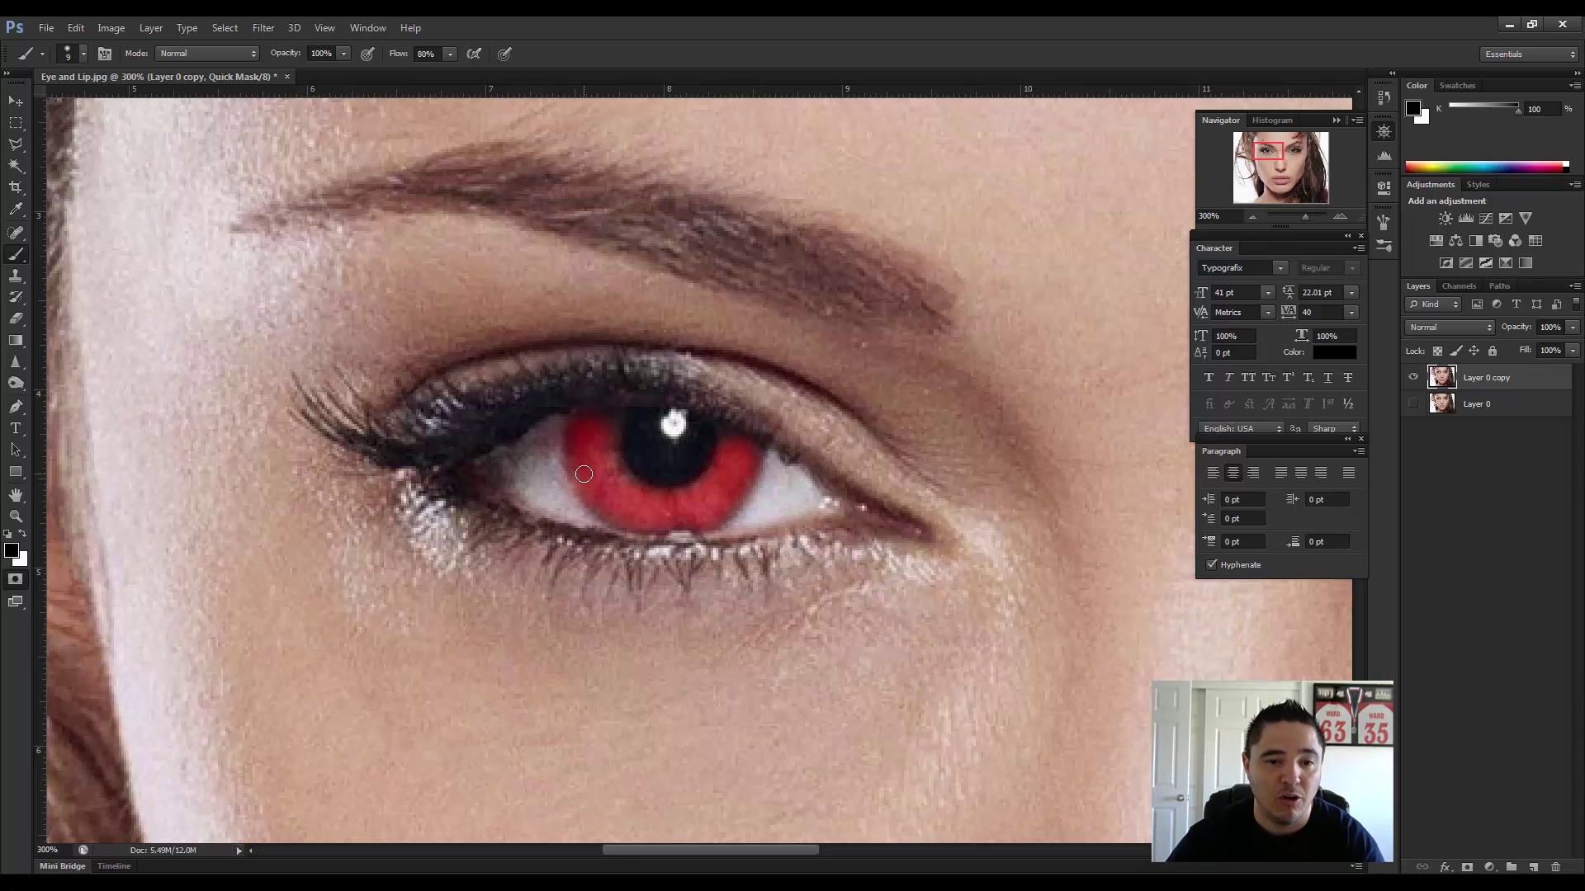
Paint the quick mask over the iris of the eye on the photo's right side with a brush of about 20 to 25 px.
key(bracketright)
key(bracketright)
key(bracketright)
key(bracketright)
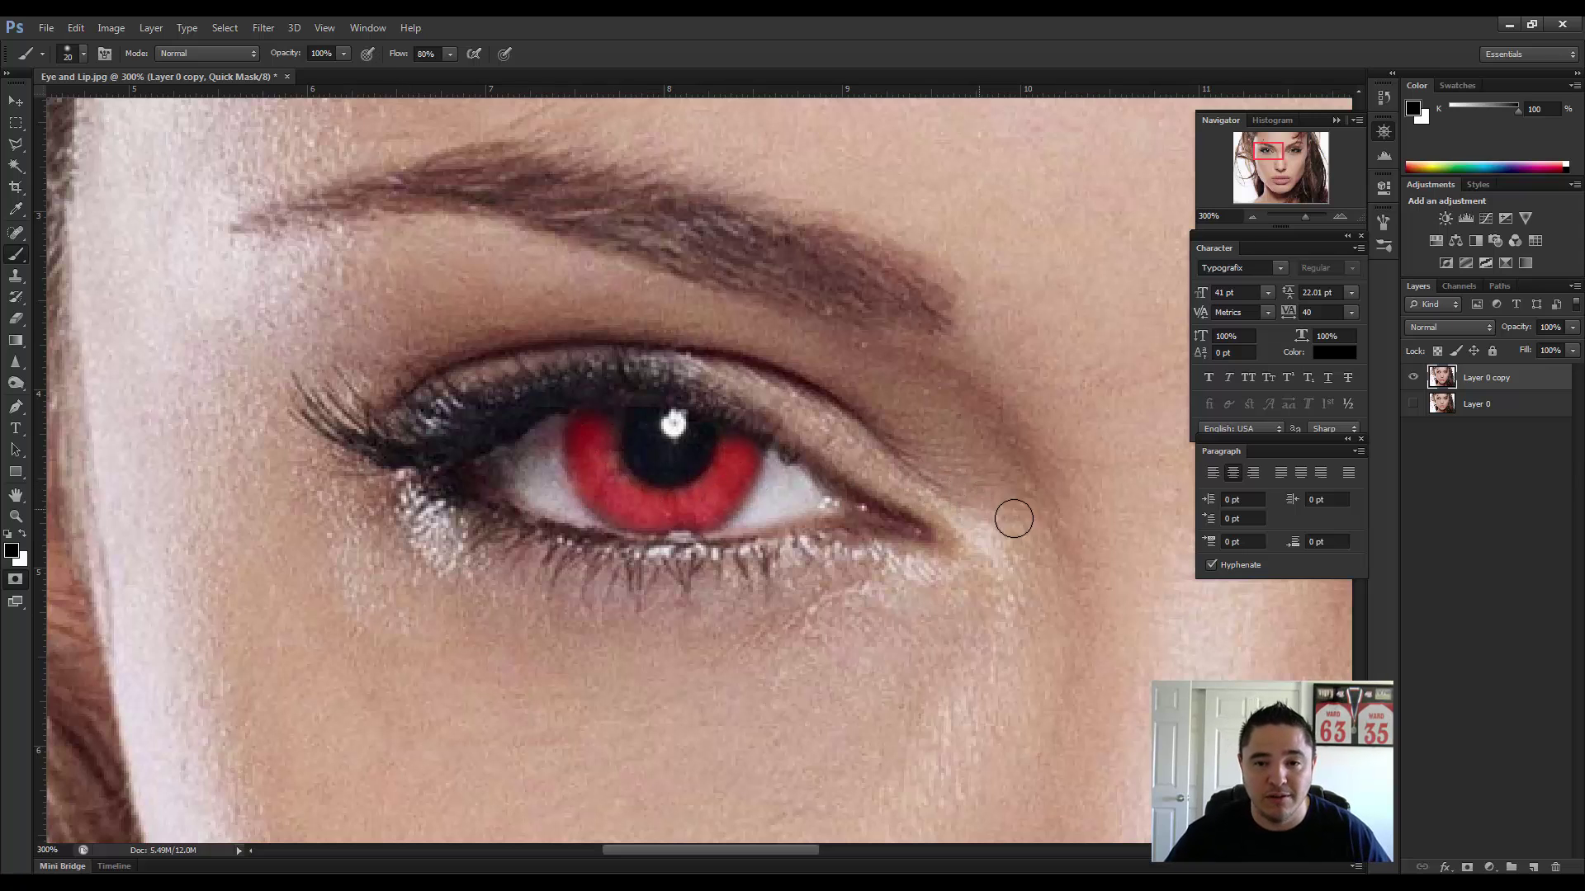
drag(1090, 506, 591, 470)
drag(911, 471, 562, 495)
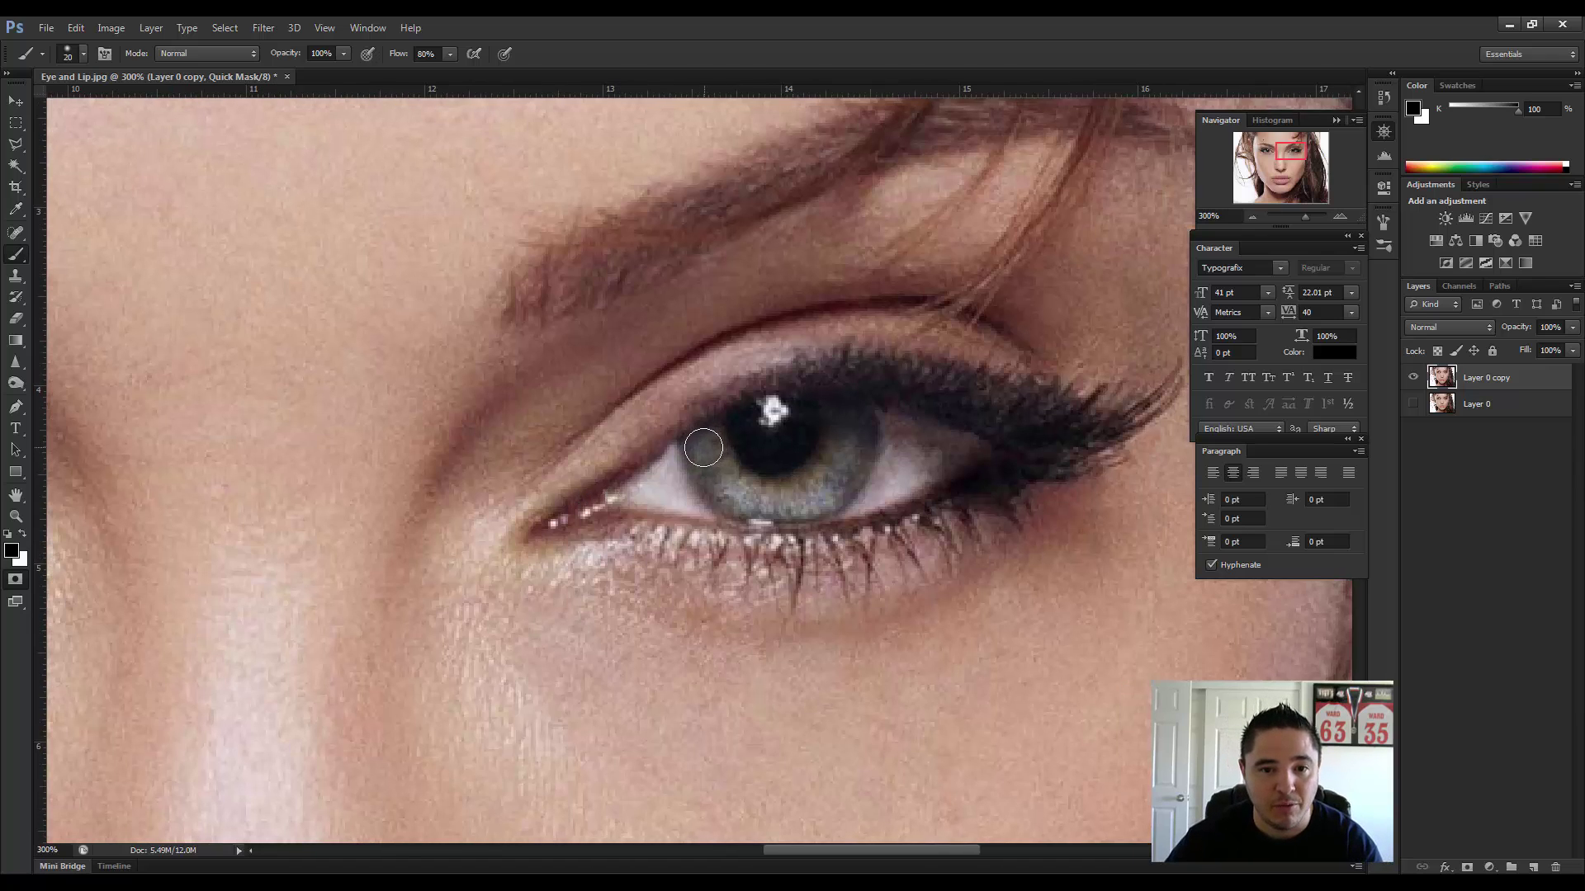
mouse_move(697, 445)
mouse_down()
mouse_move(741, 496)
mouse_move(789, 501)
mouse_move(844, 474)
mouse_move(842, 421)
mouse_move(807, 481)
mouse_move(842, 480)
mouse_move(865, 452)
mouse_up()
key(bracketleft)
key(bracketright)
Leave Quick Mask mode and invert the selection so that only the two irises are selected.
key(ctrl+0)
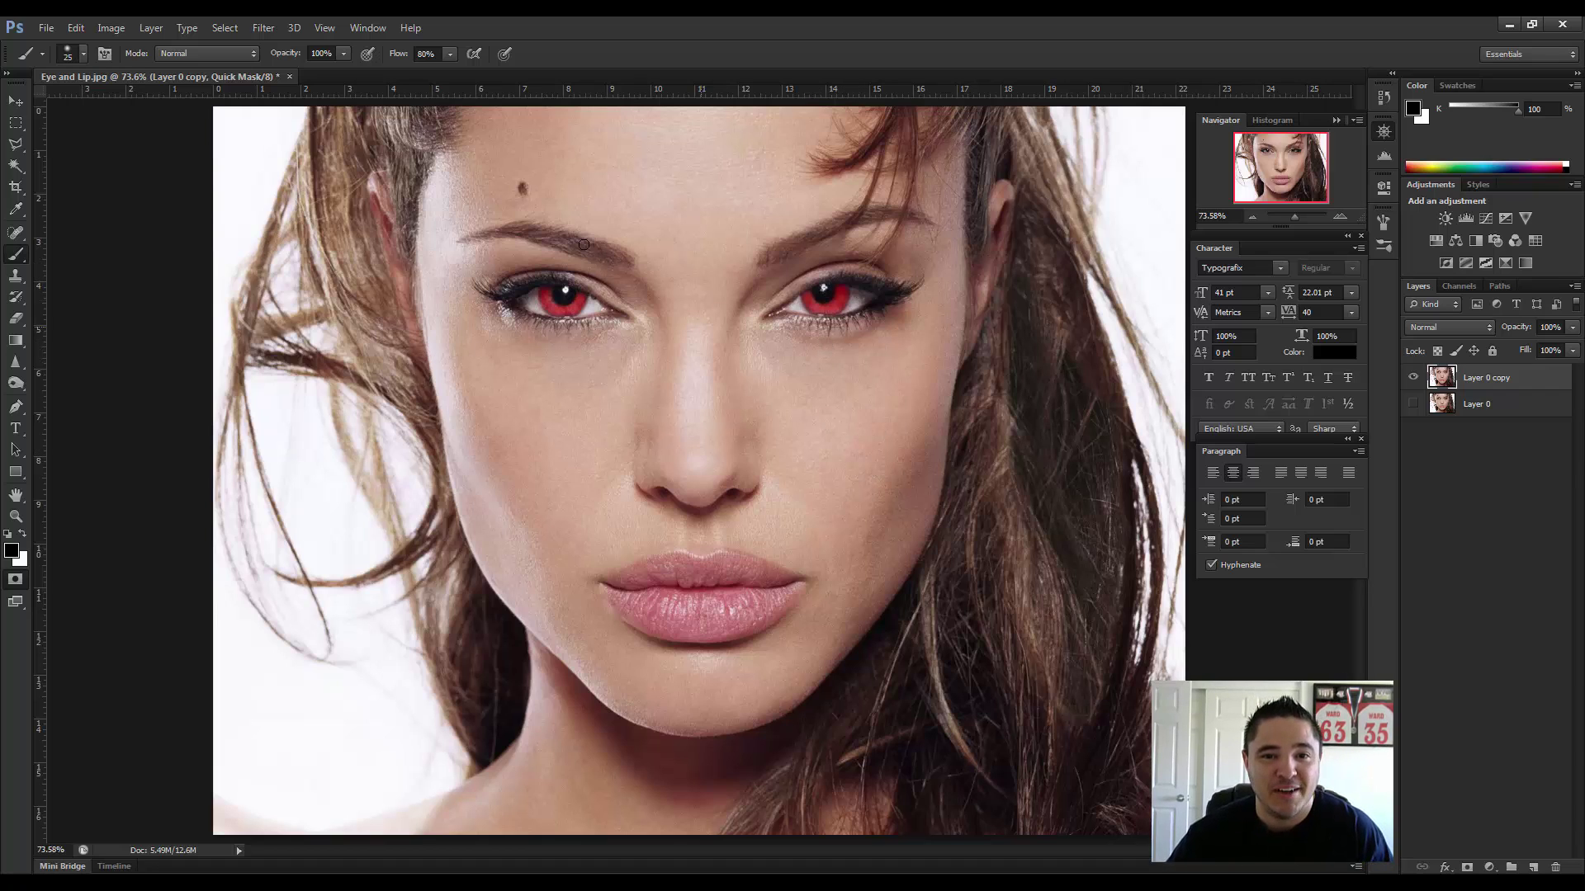
click(15, 580)
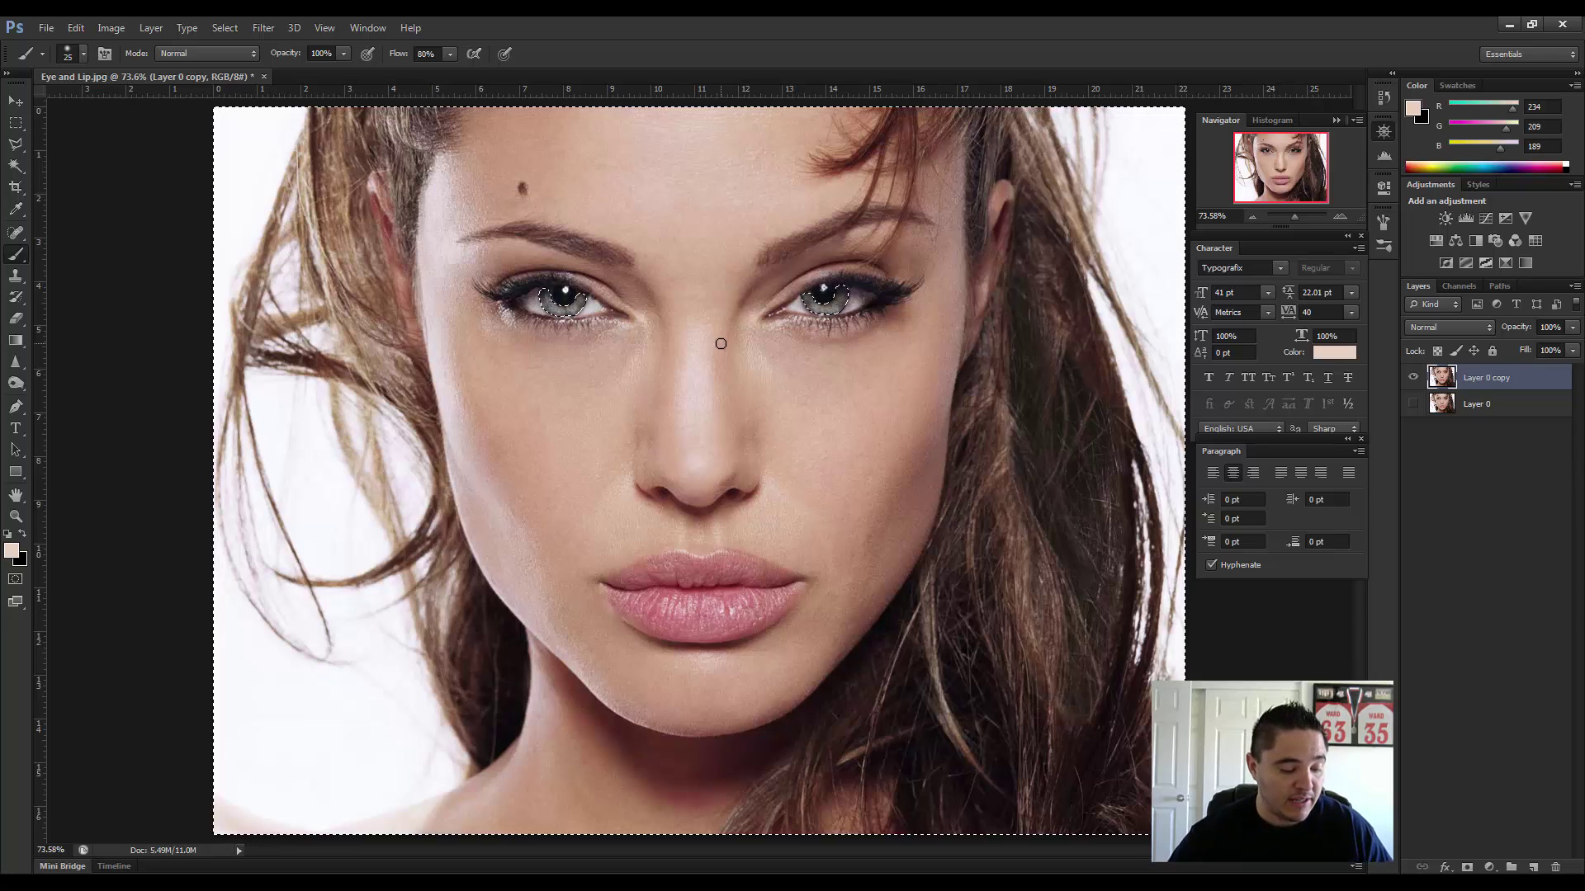
click(225, 28)
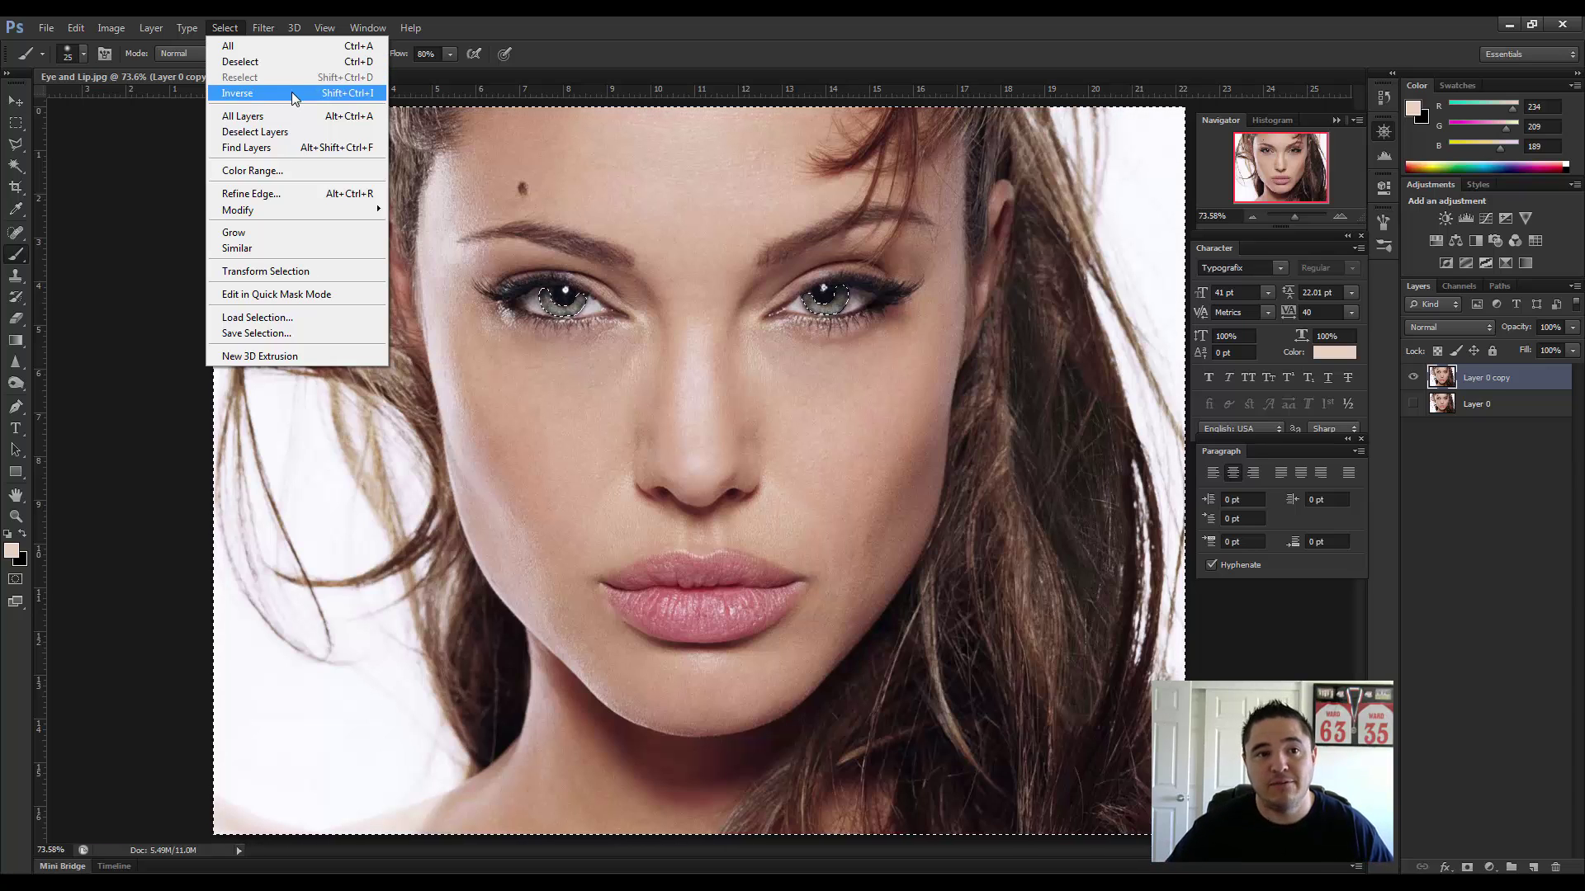
click(576, 25)
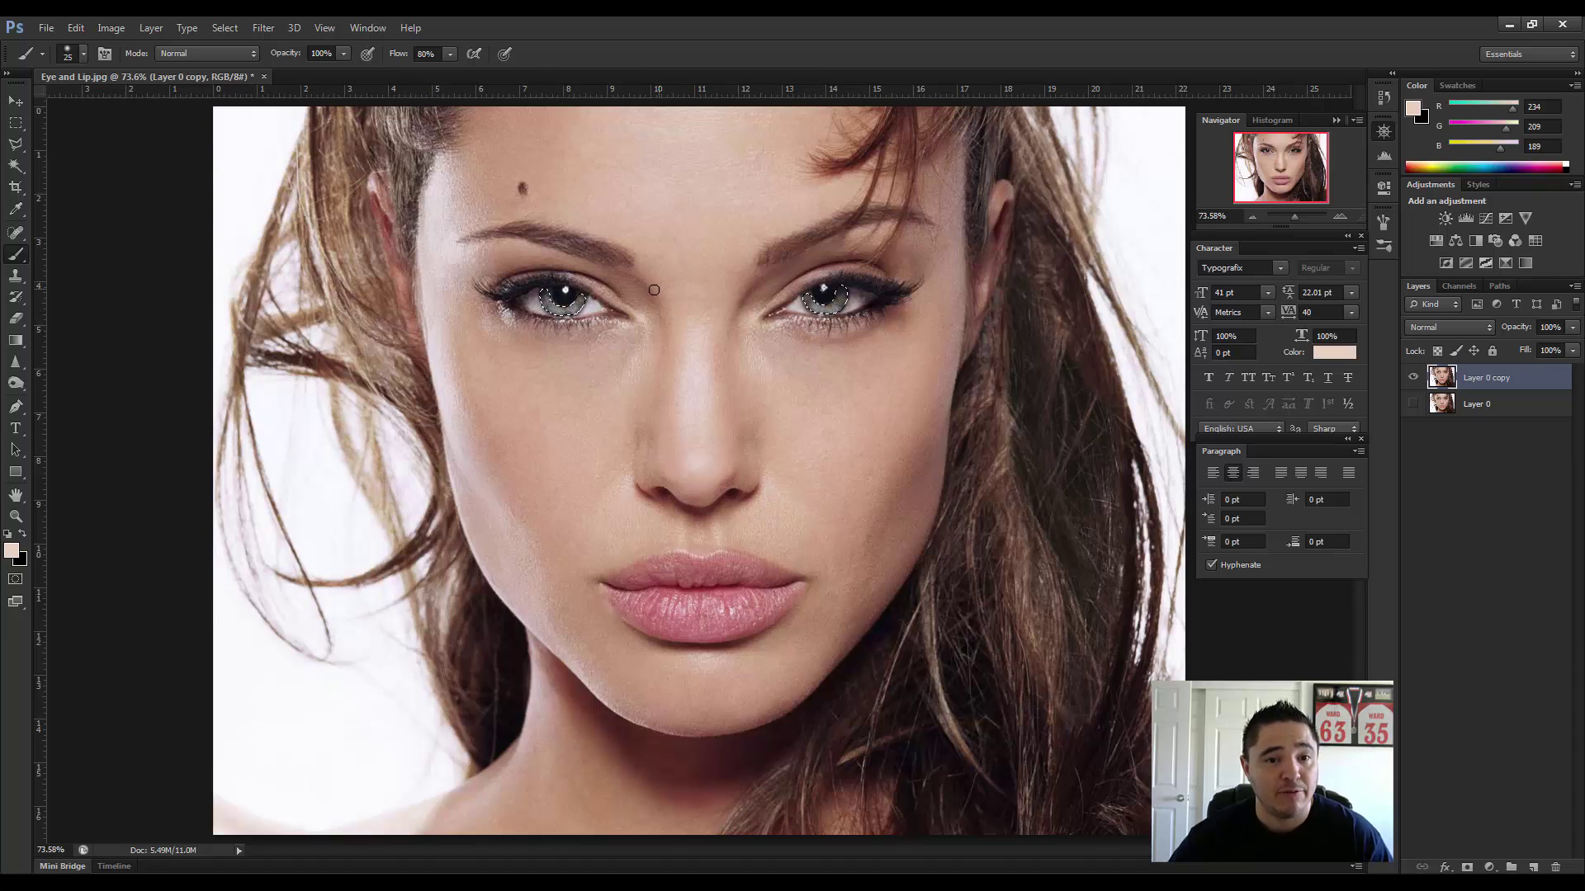
Create a Solid Color fill layer named Color Fill 1 from the iris selection, with blending mode Overlay.
click(112, 28)
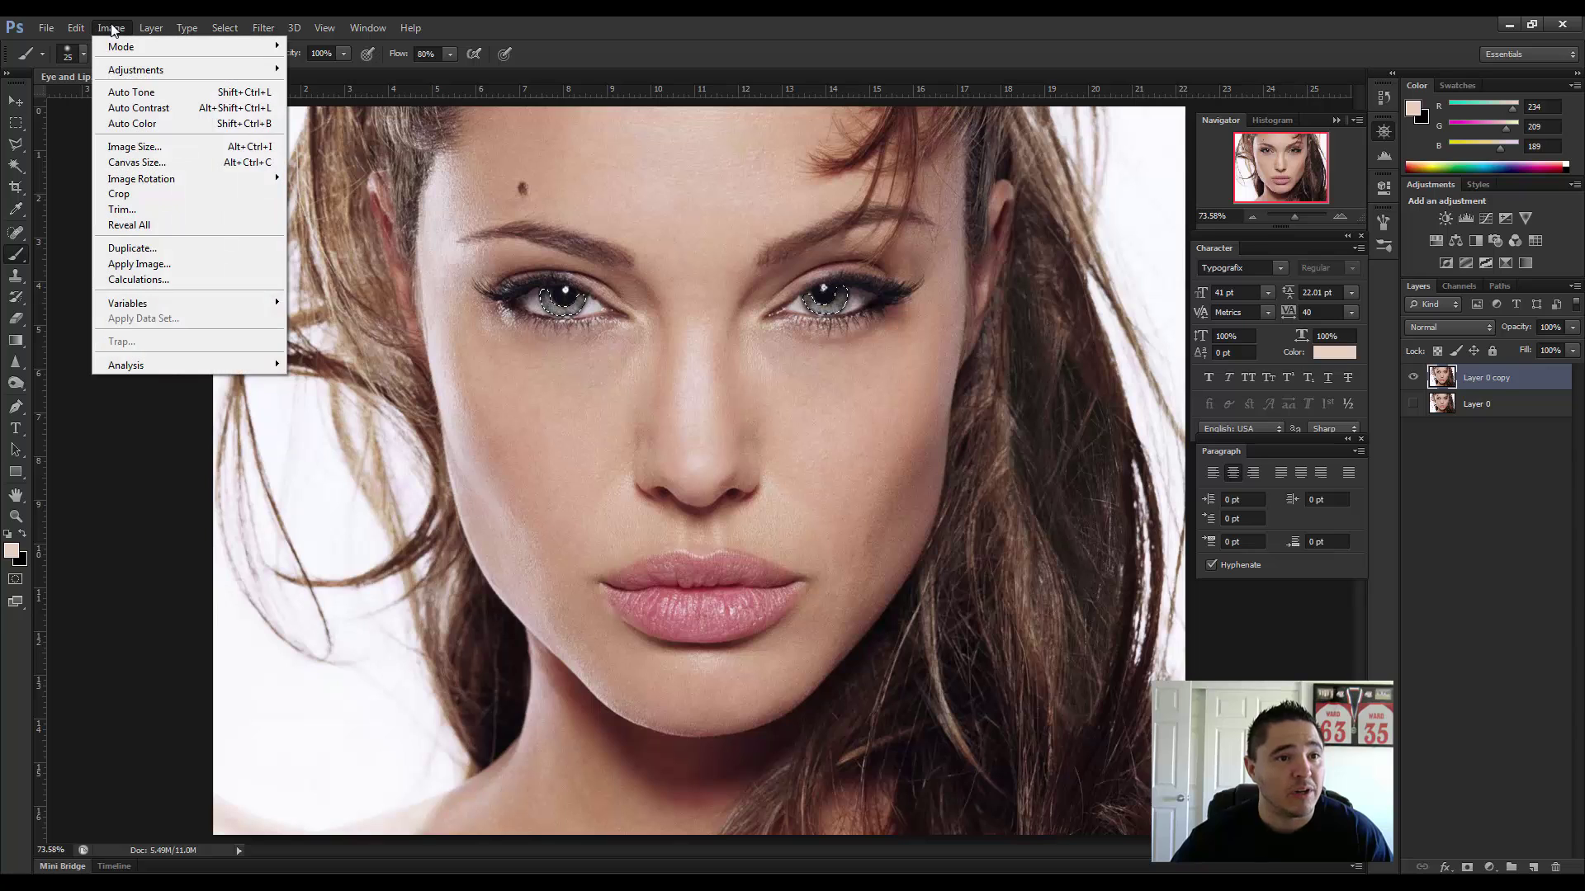
mouse_move(154, 33)
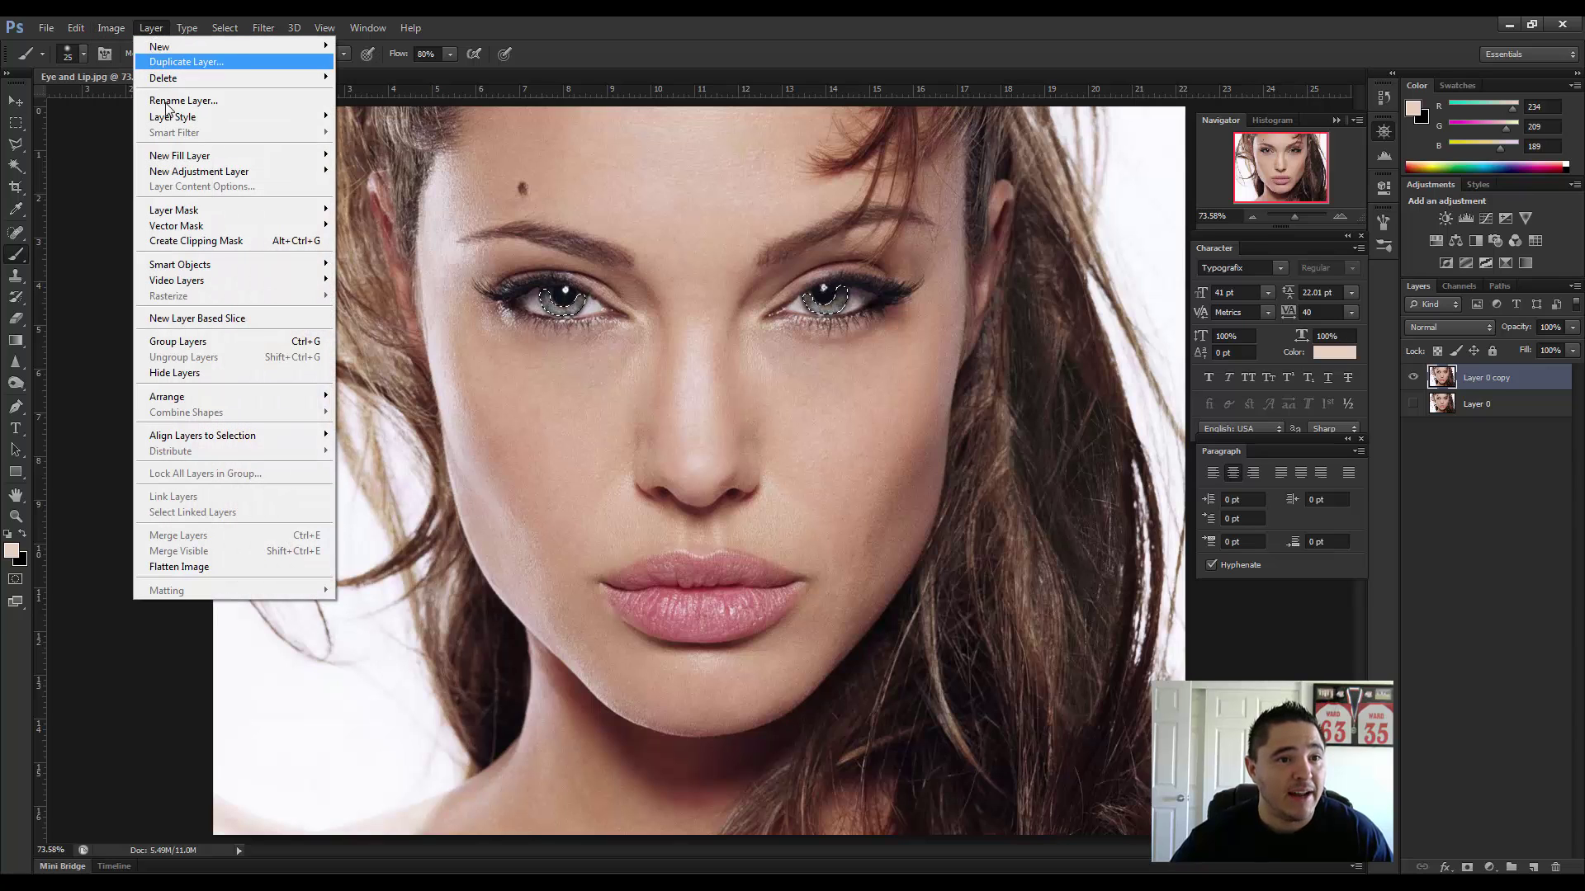
mouse_move(199, 156)
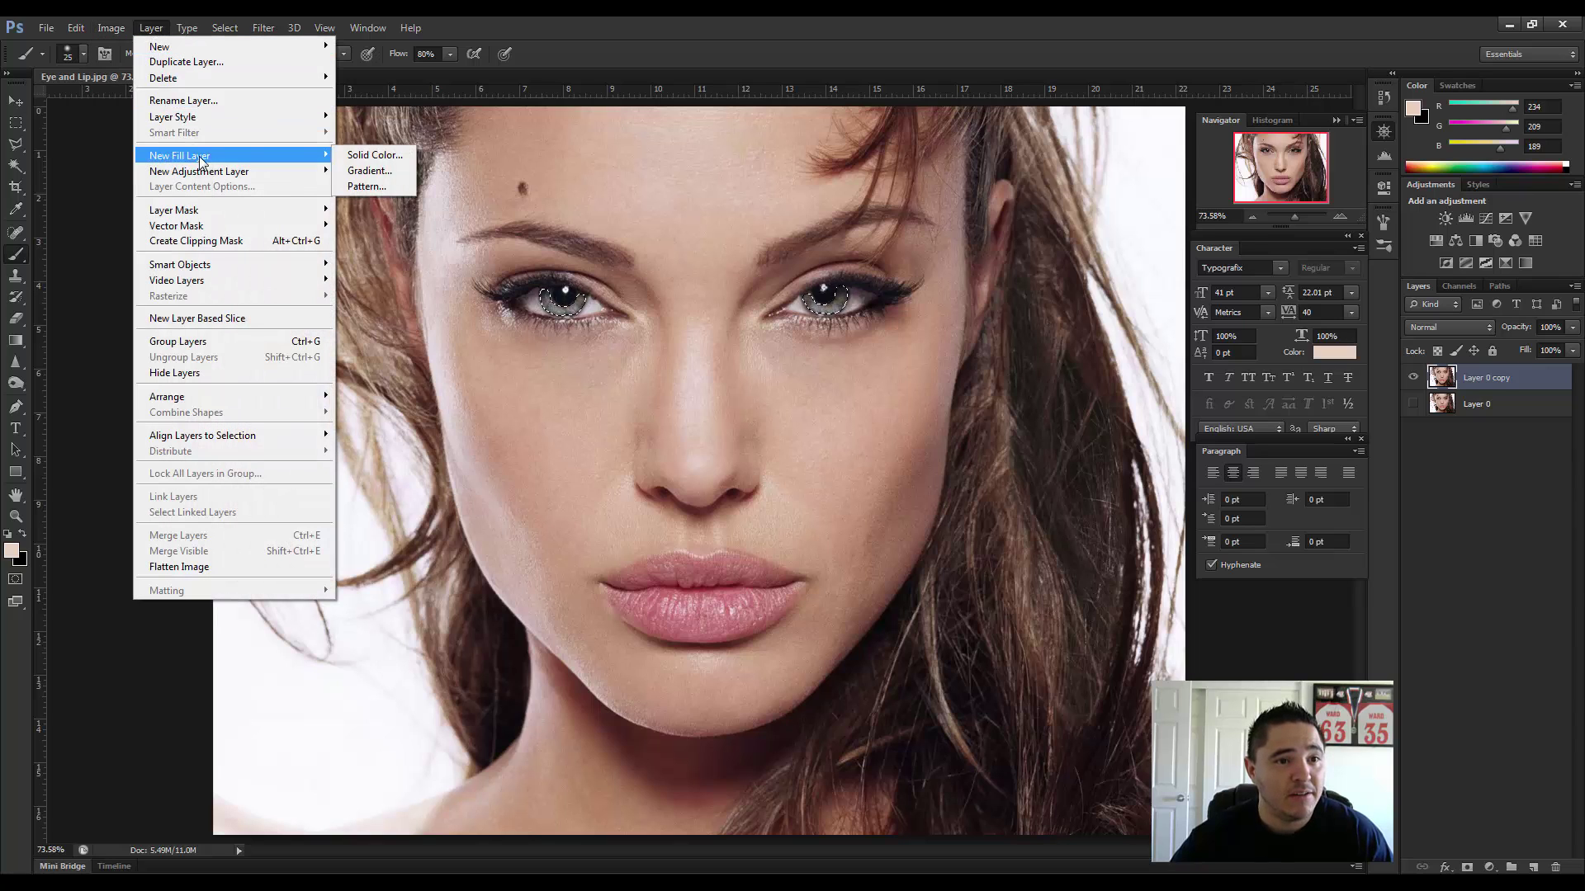
click(374, 155)
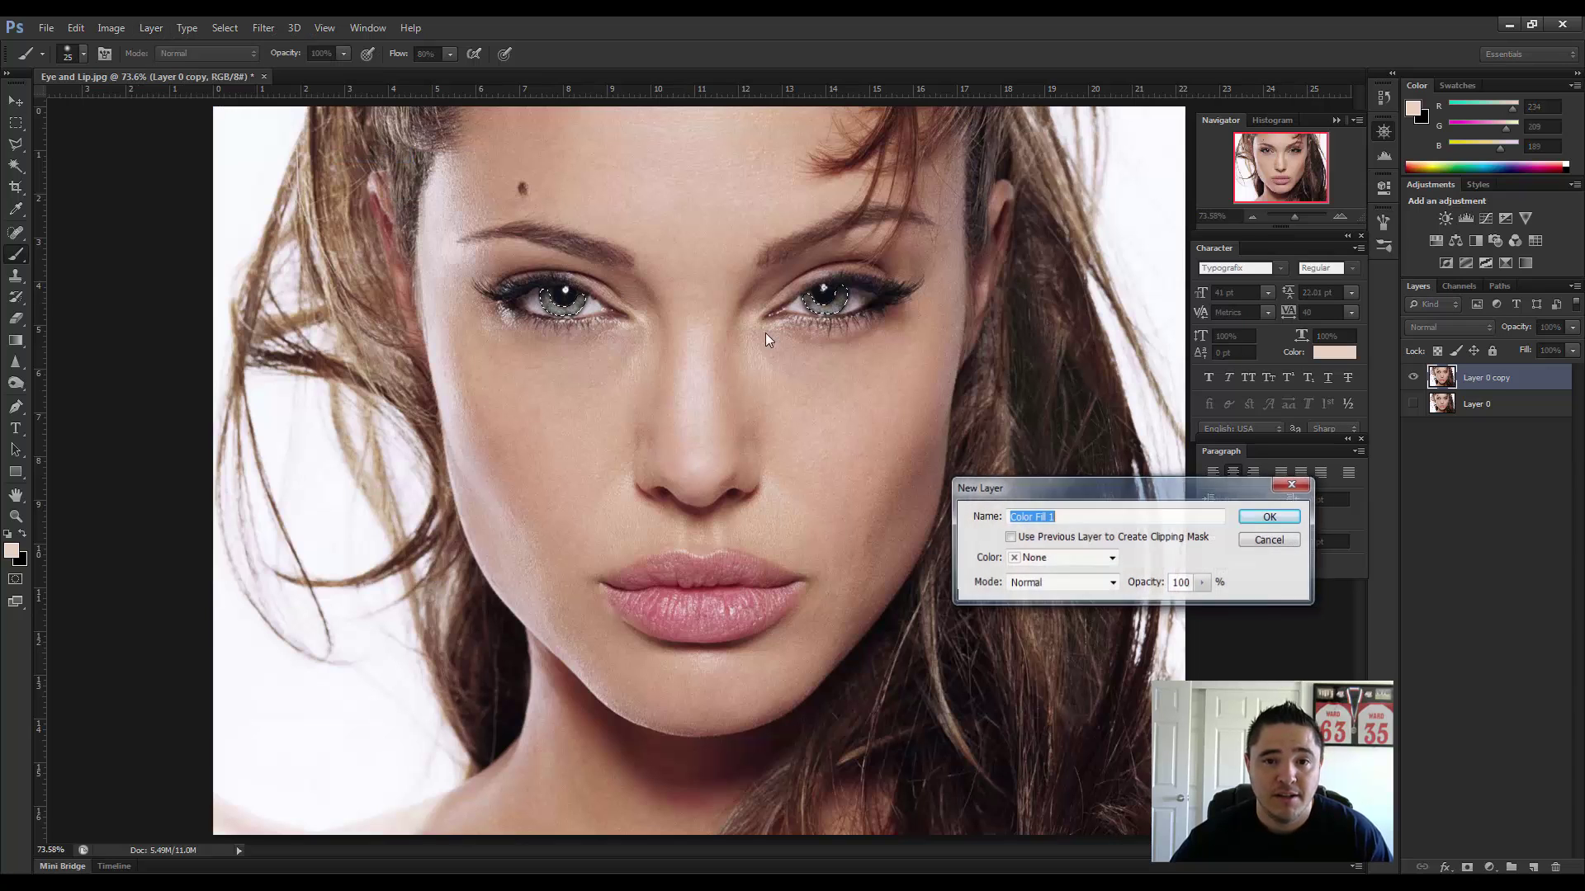
click(1112, 585)
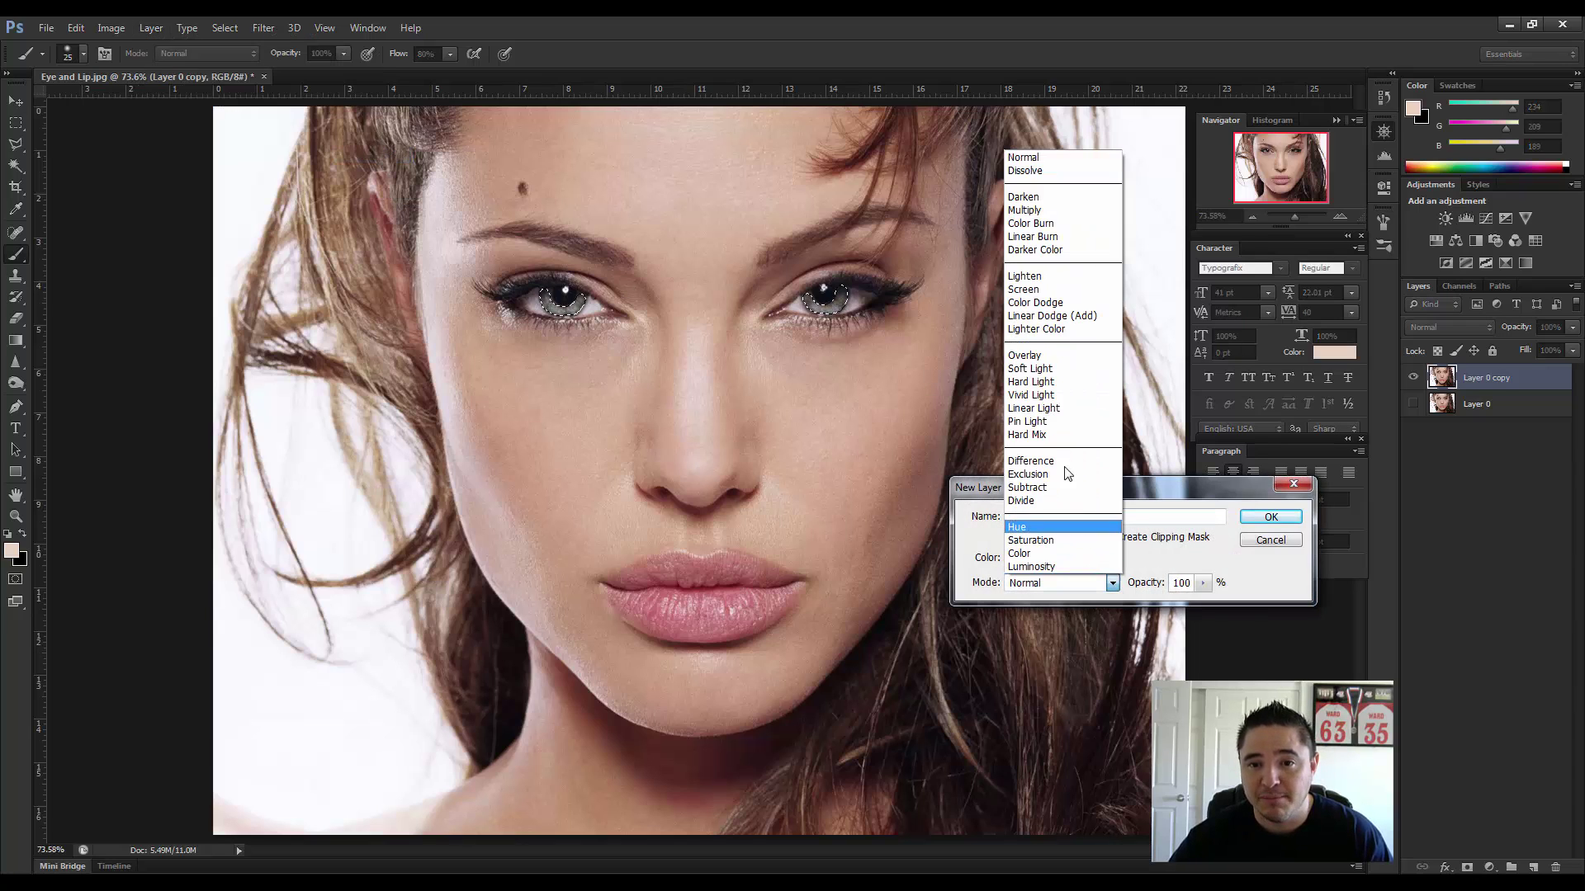
click(1059, 355)
click(1271, 517)
Set the fill colour to a purple with hue 268, saturation 45% and brightness 69%.
drag(1139, 481, 1051, 467)
mouse_move(1036, 547)
mouse_down()
mouse_move(1052, 600)
mouse_move(1026, 530)
mouse_move(1003, 557)
mouse_move(1029, 562)
mouse_move(1040, 540)
mouse_move(1068, 592)
mouse_up()
click(1202, 557)
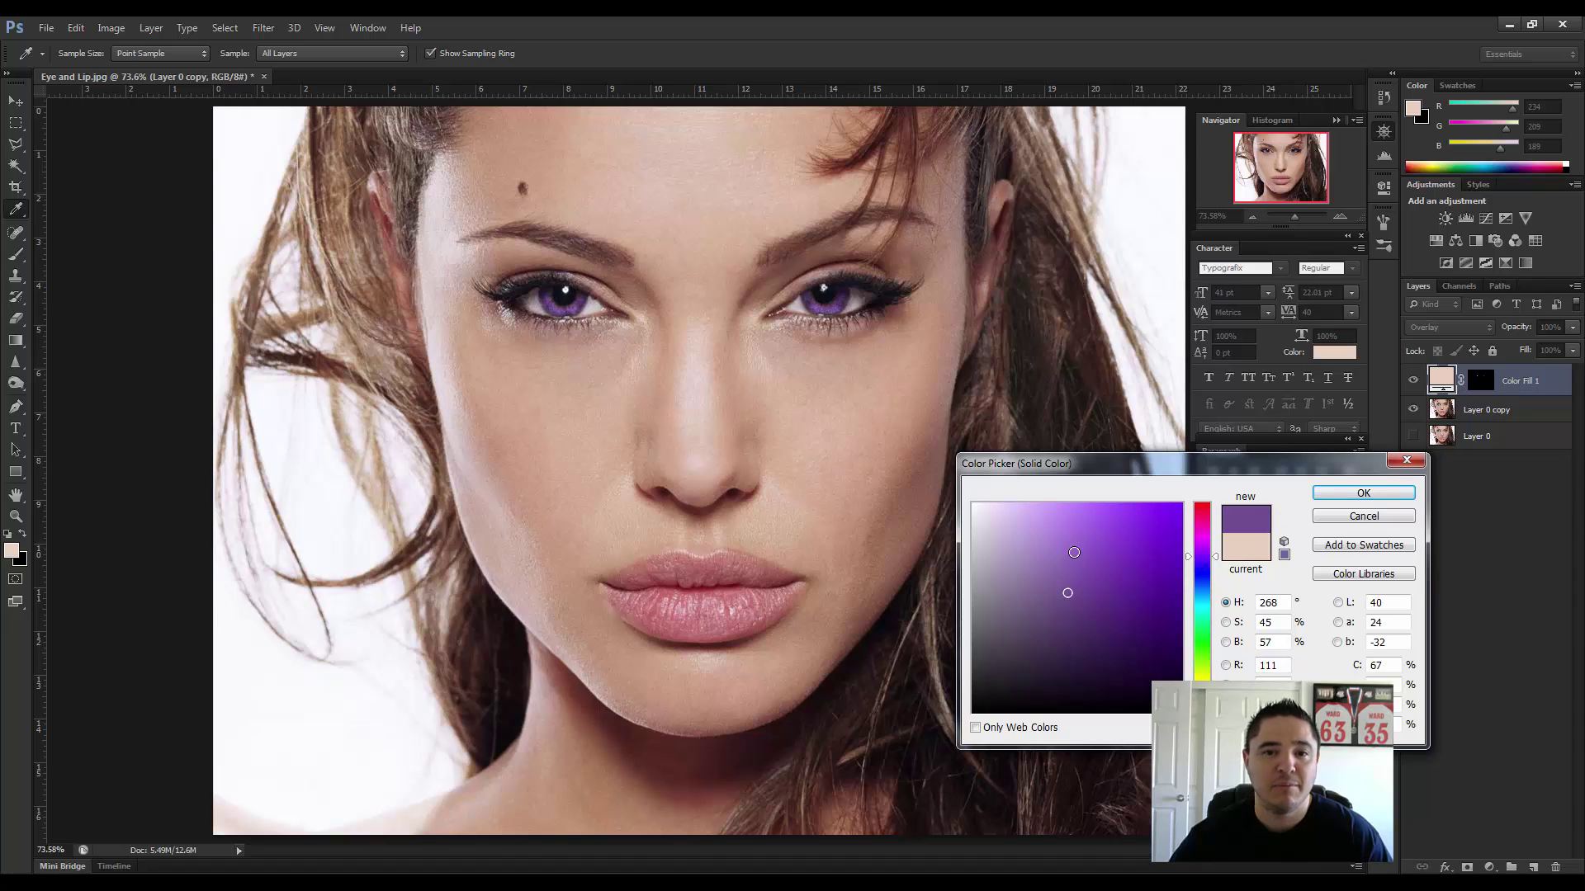
mouse_move(1076, 537)
mouse_down()
mouse_move(1070, 591)
mouse_move(1068, 568)
mouse_up()
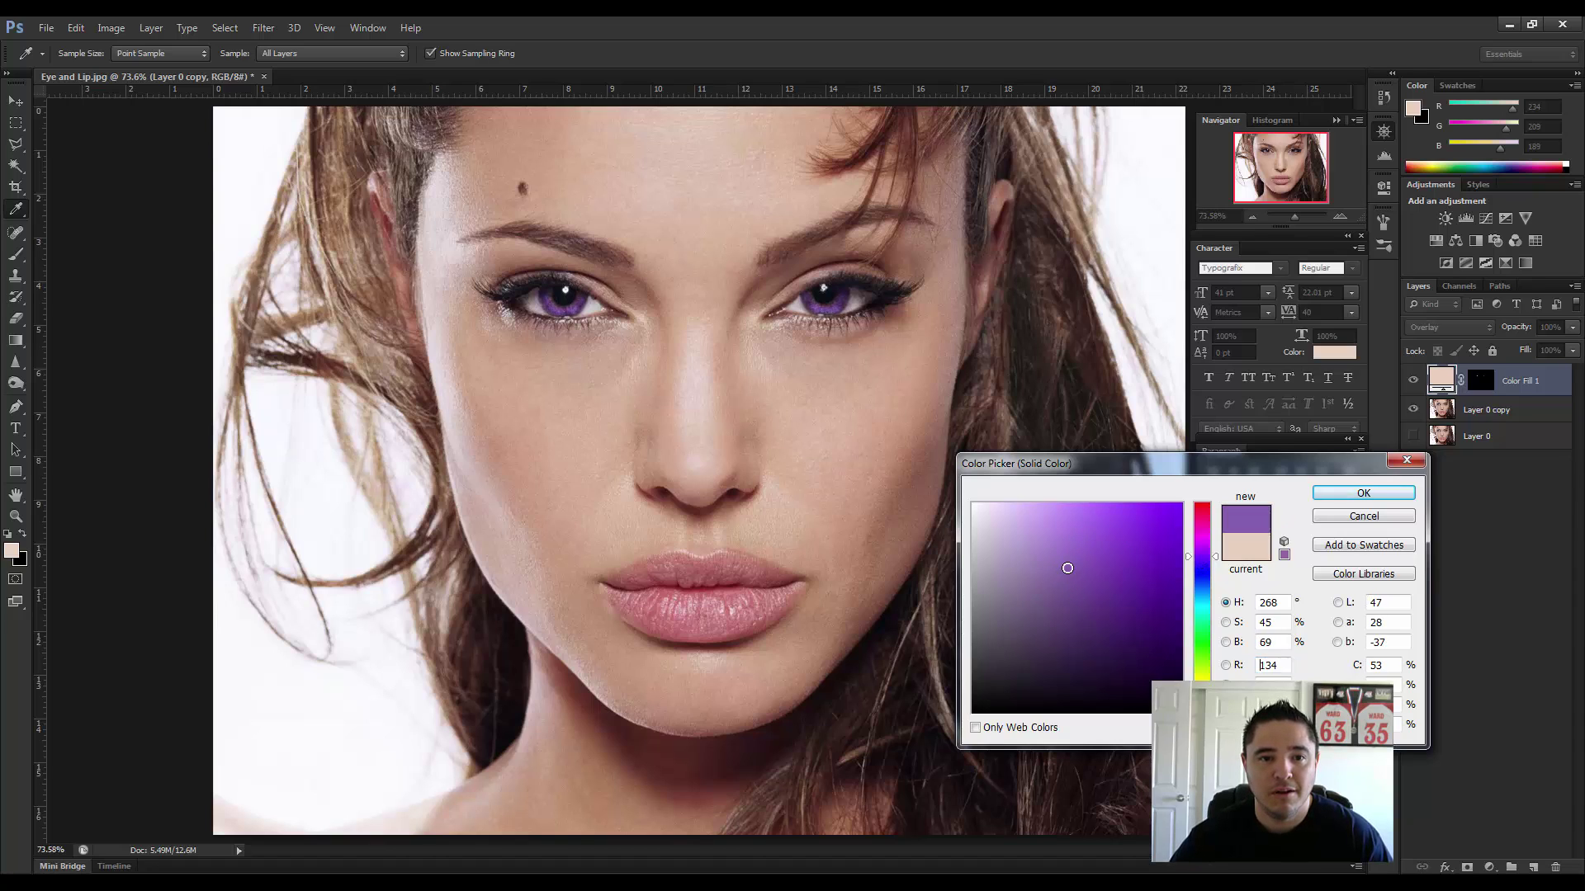
click(1364, 493)
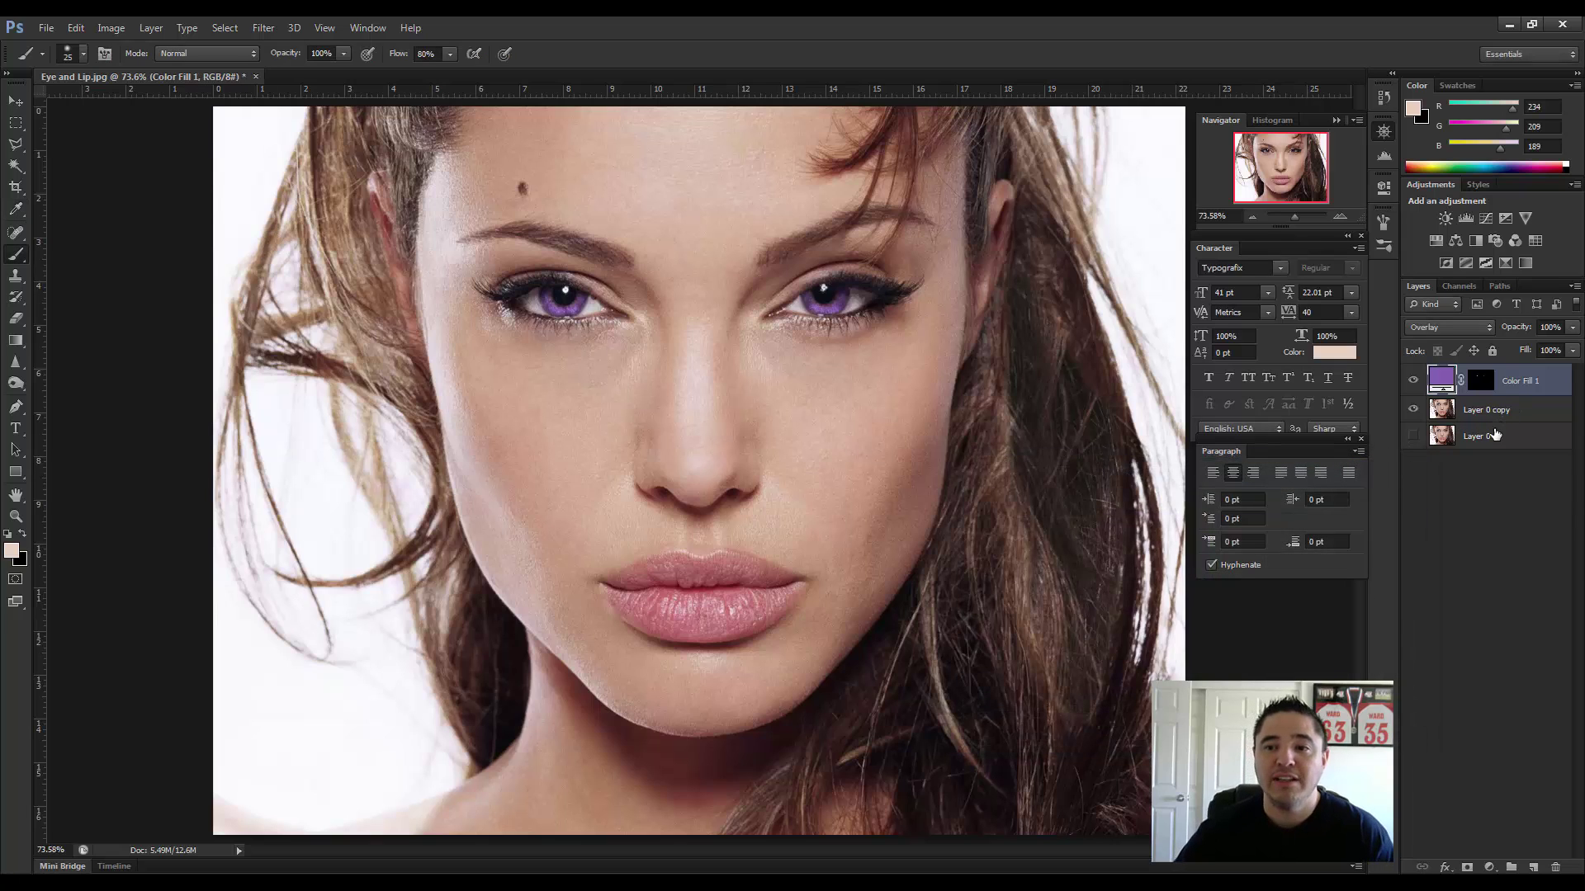
Compare the eyes with and without the purple Color Fill 1 layer.
click(1469, 413)
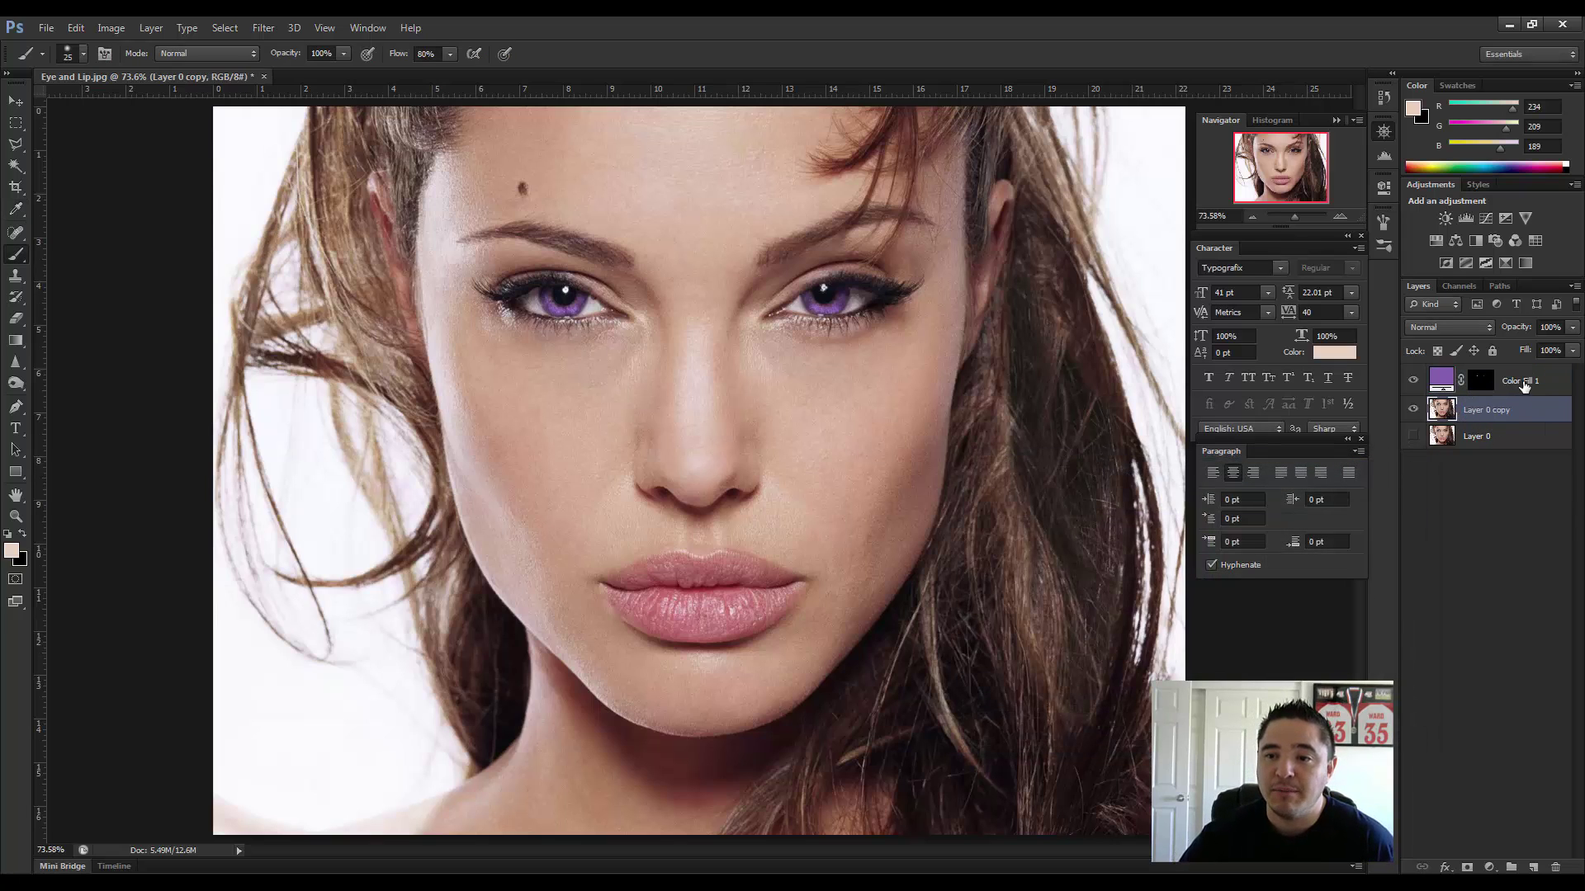
click(1524, 385)
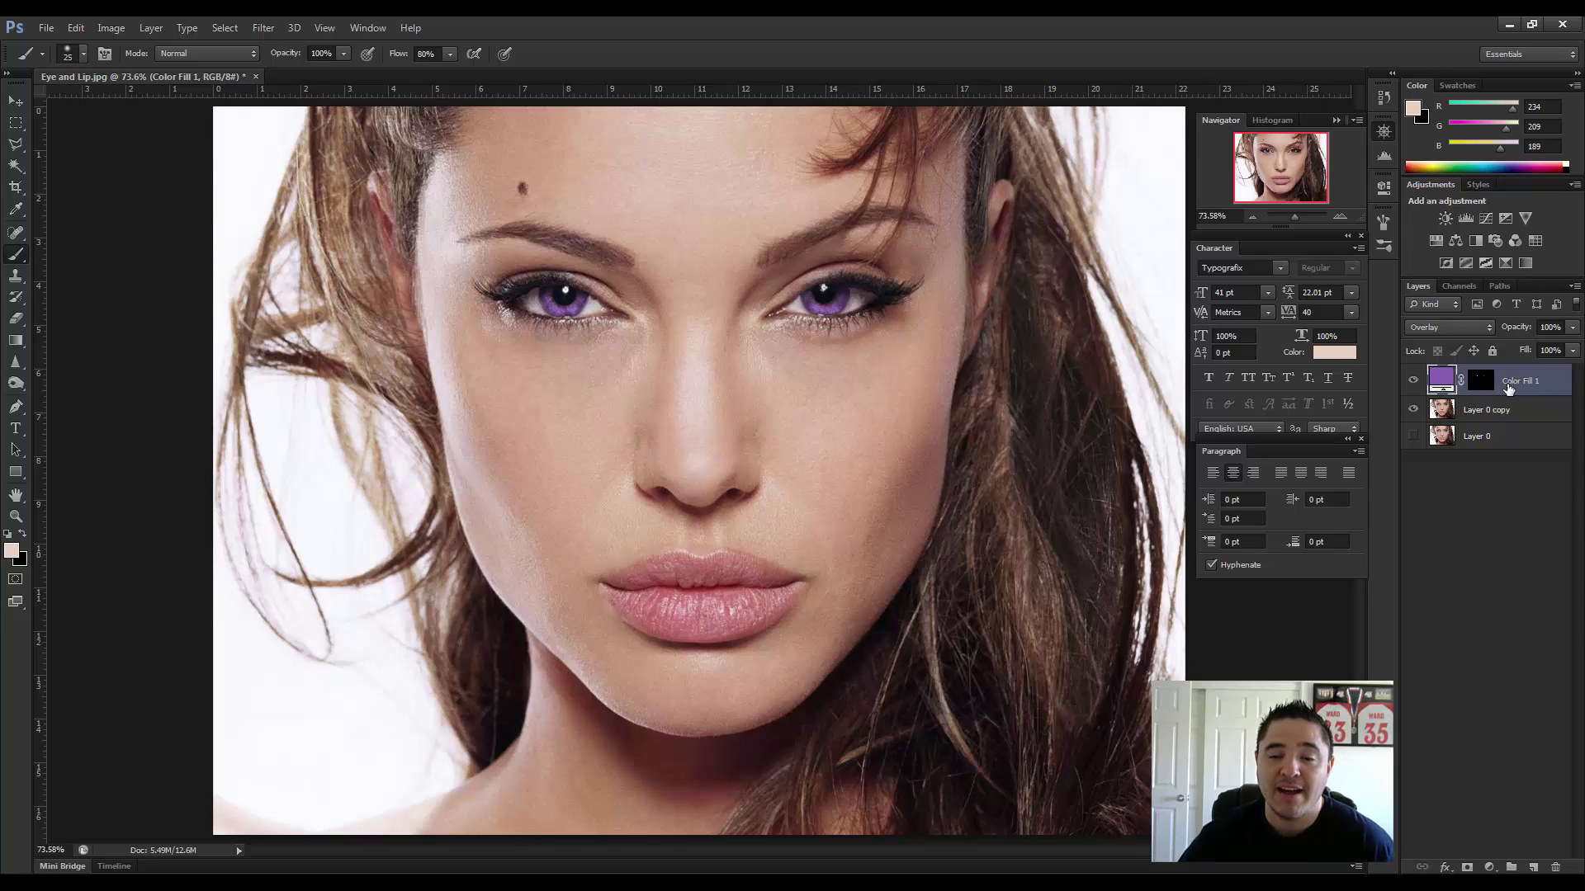
click(1413, 381)
click(1413, 382)
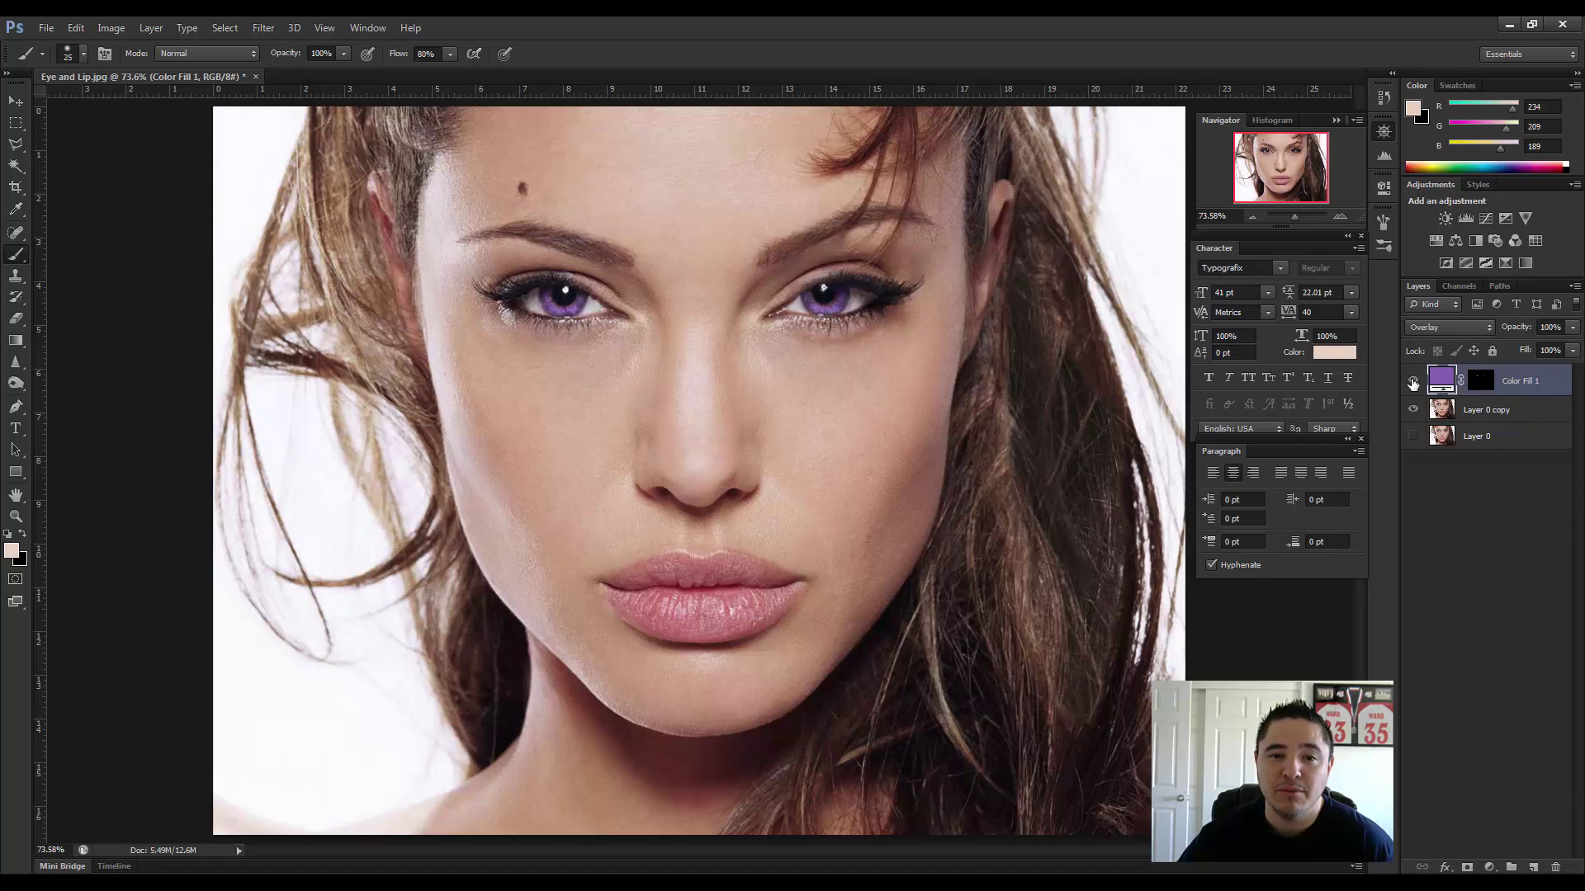
click(1413, 383)
click(1413, 383)
click(1413, 383)
click(1413, 383)
click(1413, 383)
click(1413, 383)
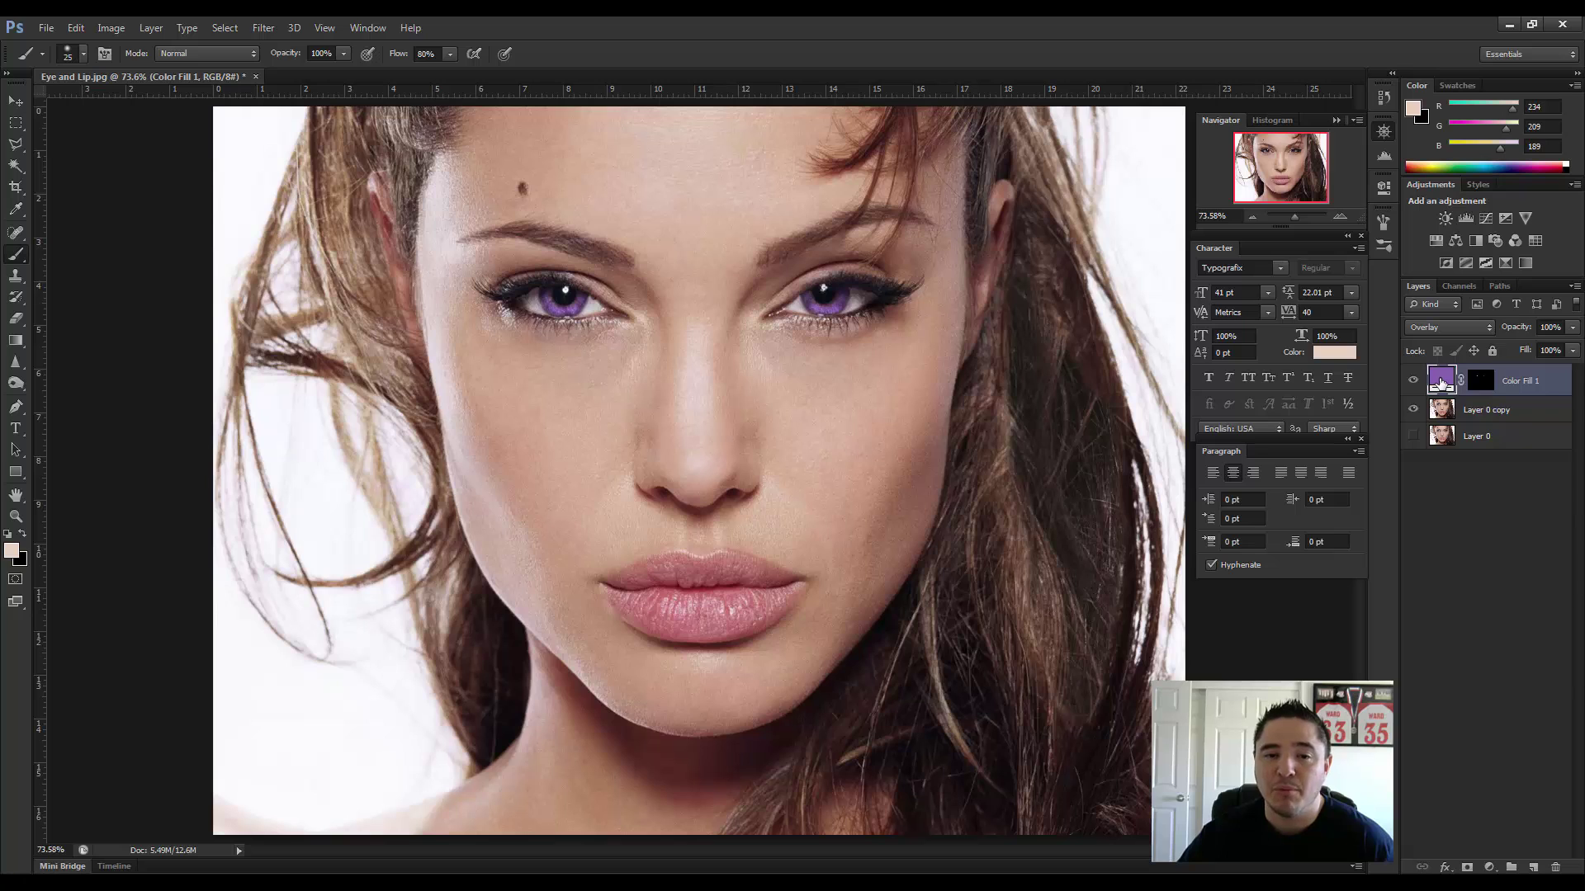
Recolour the Color Fill 1 layer to a blue with hue 210, saturation 45% and brightness 71%.
double_click(1440, 381)
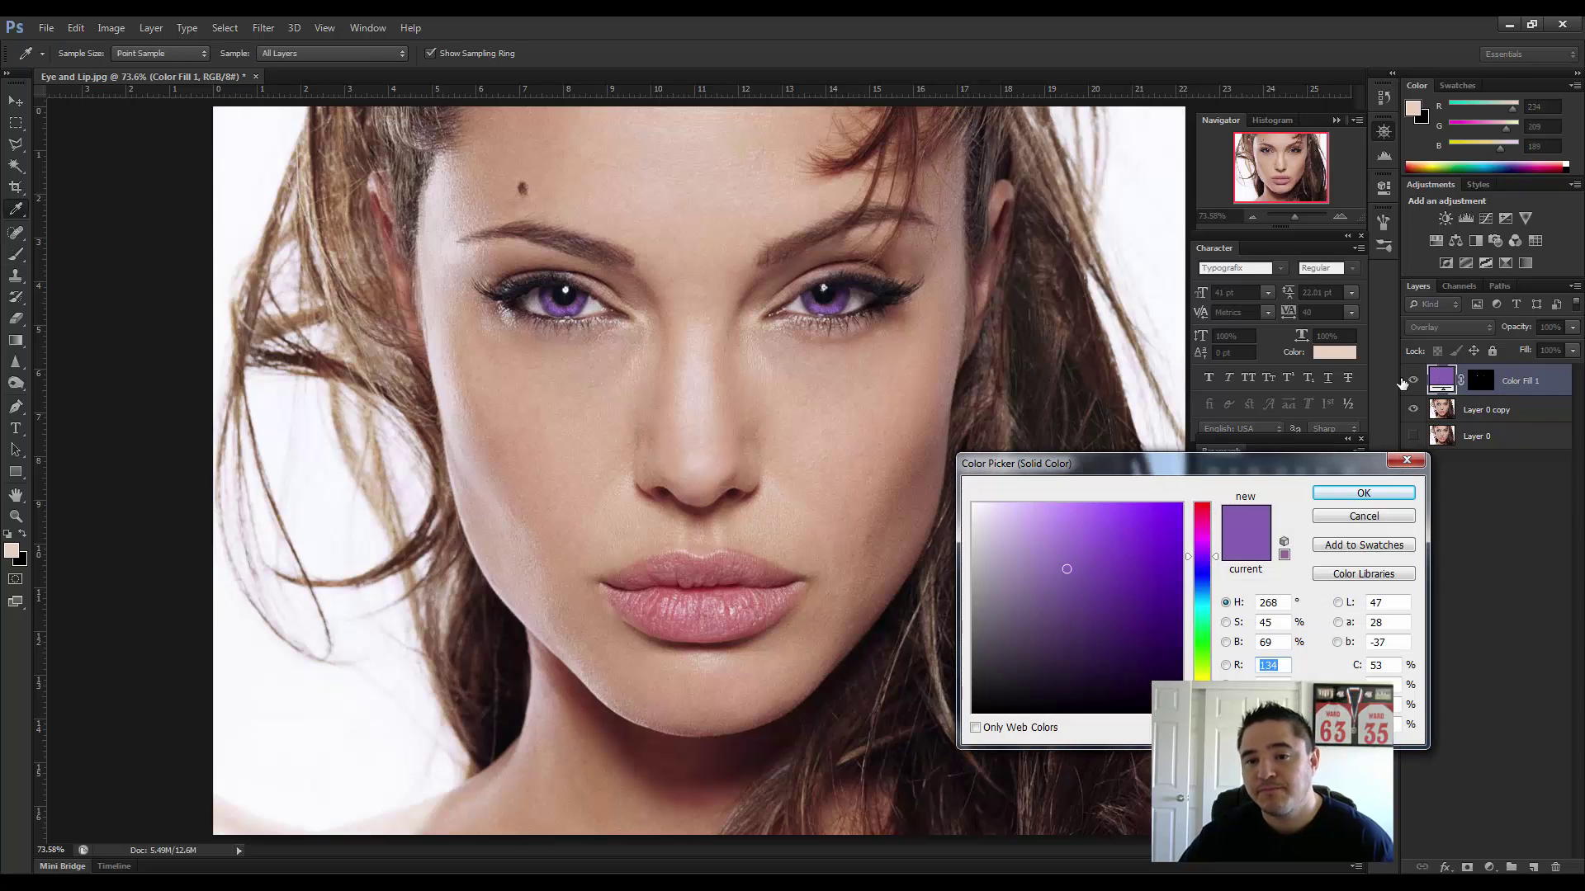
click(1201, 641)
mouse_move(1073, 549)
mouse_down()
mouse_move(1090, 531)
mouse_move(1056, 576)
mouse_move(1032, 546)
mouse_move(1051, 523)
mouse_move(1049, 569)
mouse_up()
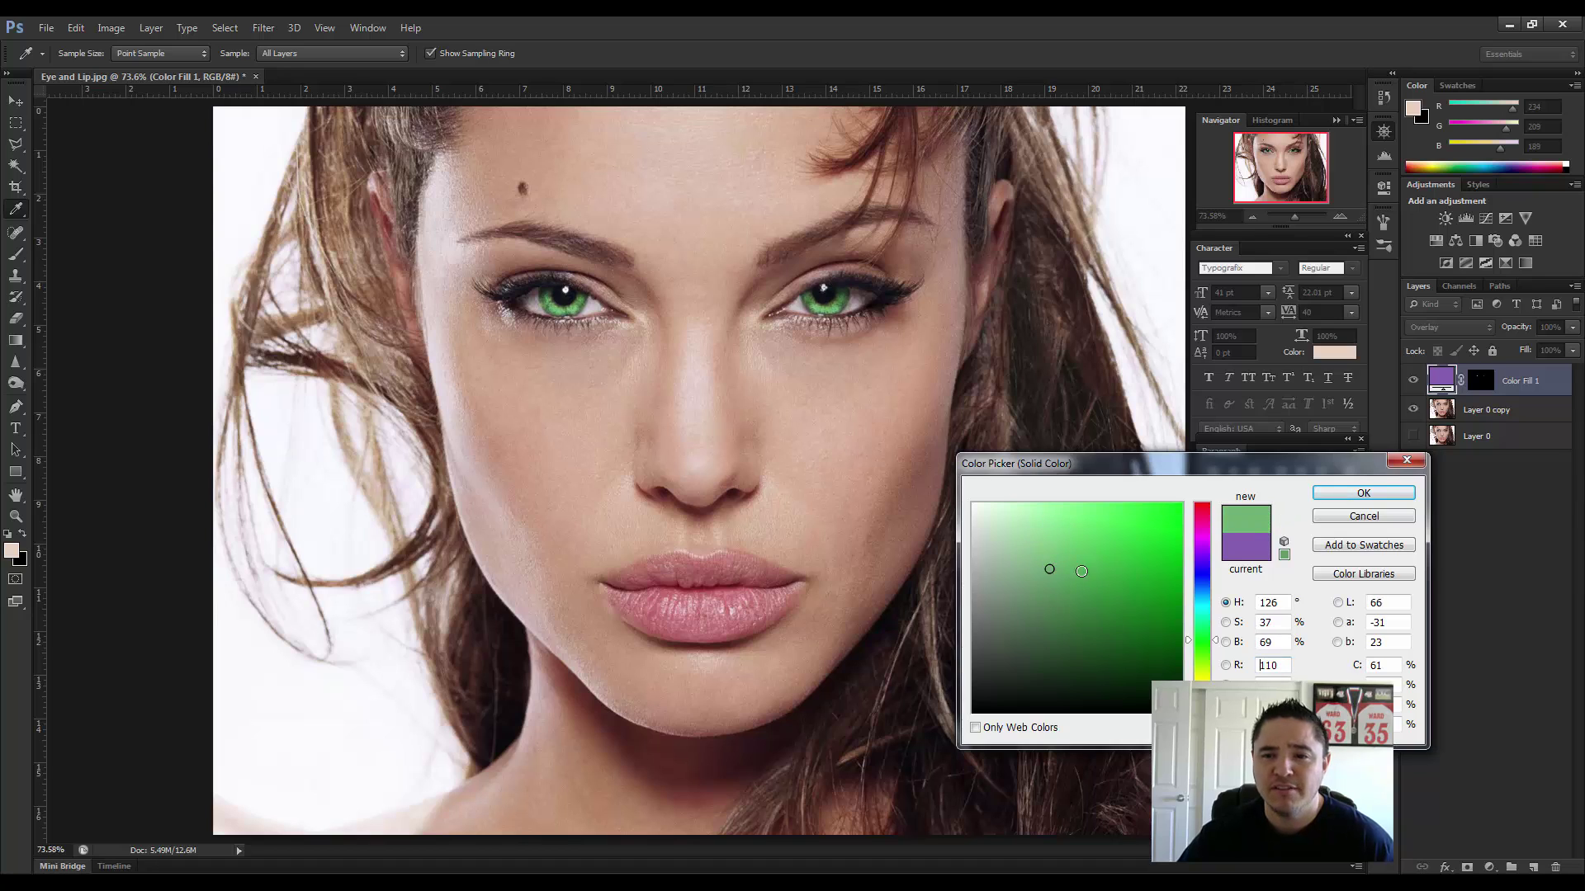
click(1204, 591)
drag(1088, 531, 1072, 551)
click(1067, 564)
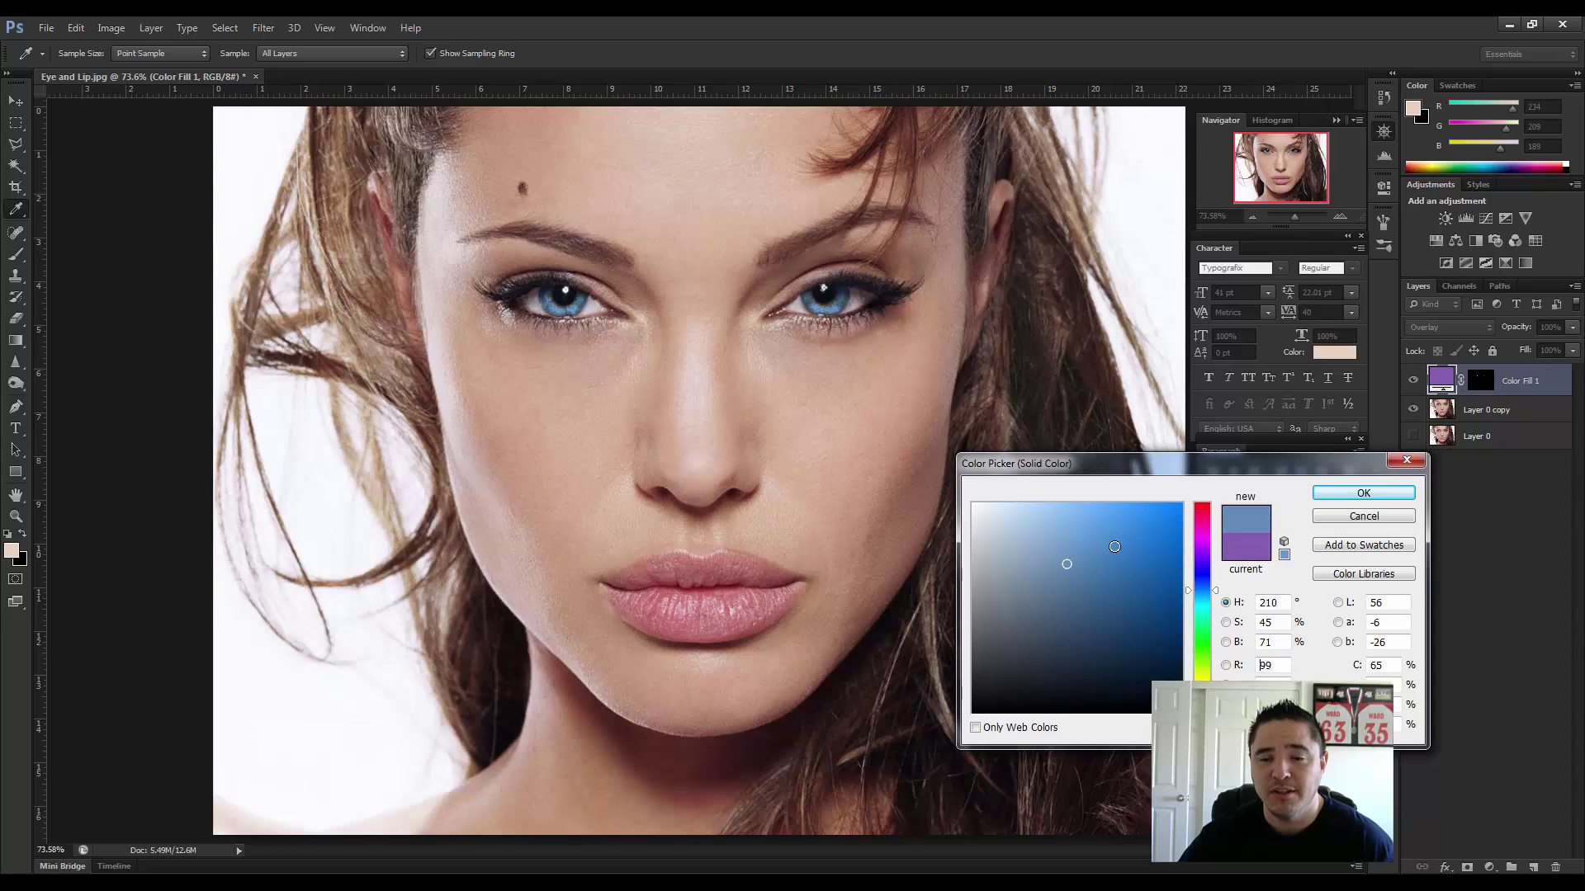
click(1363, 495)
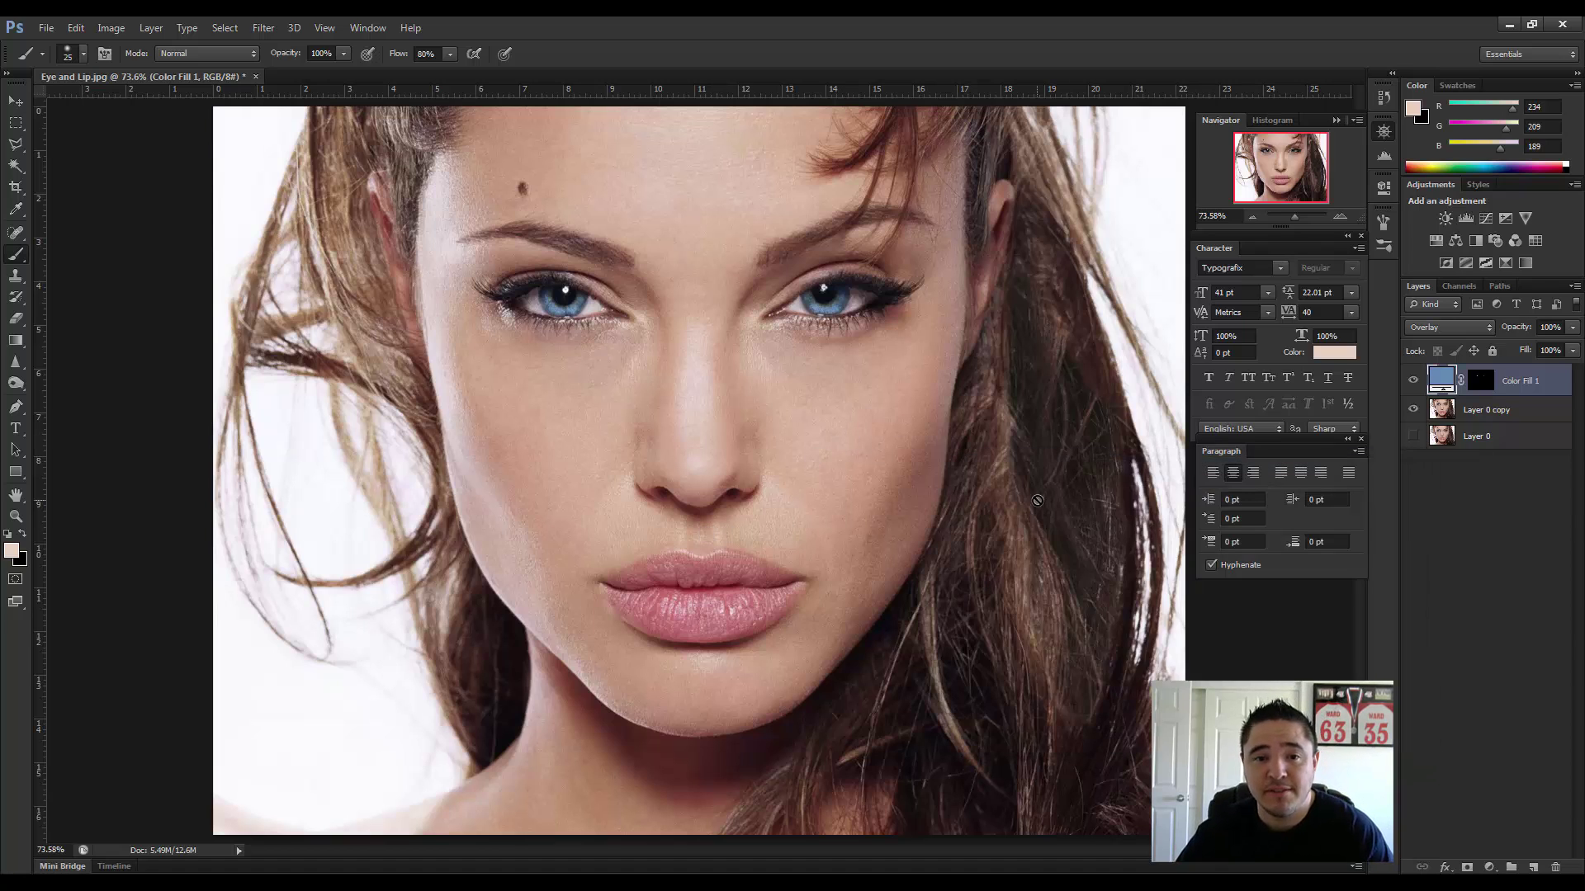
Enter Quick Mask mode on Layer 0 copy and set the Brush size to 35 for masking the lips.
click(1485, 417)
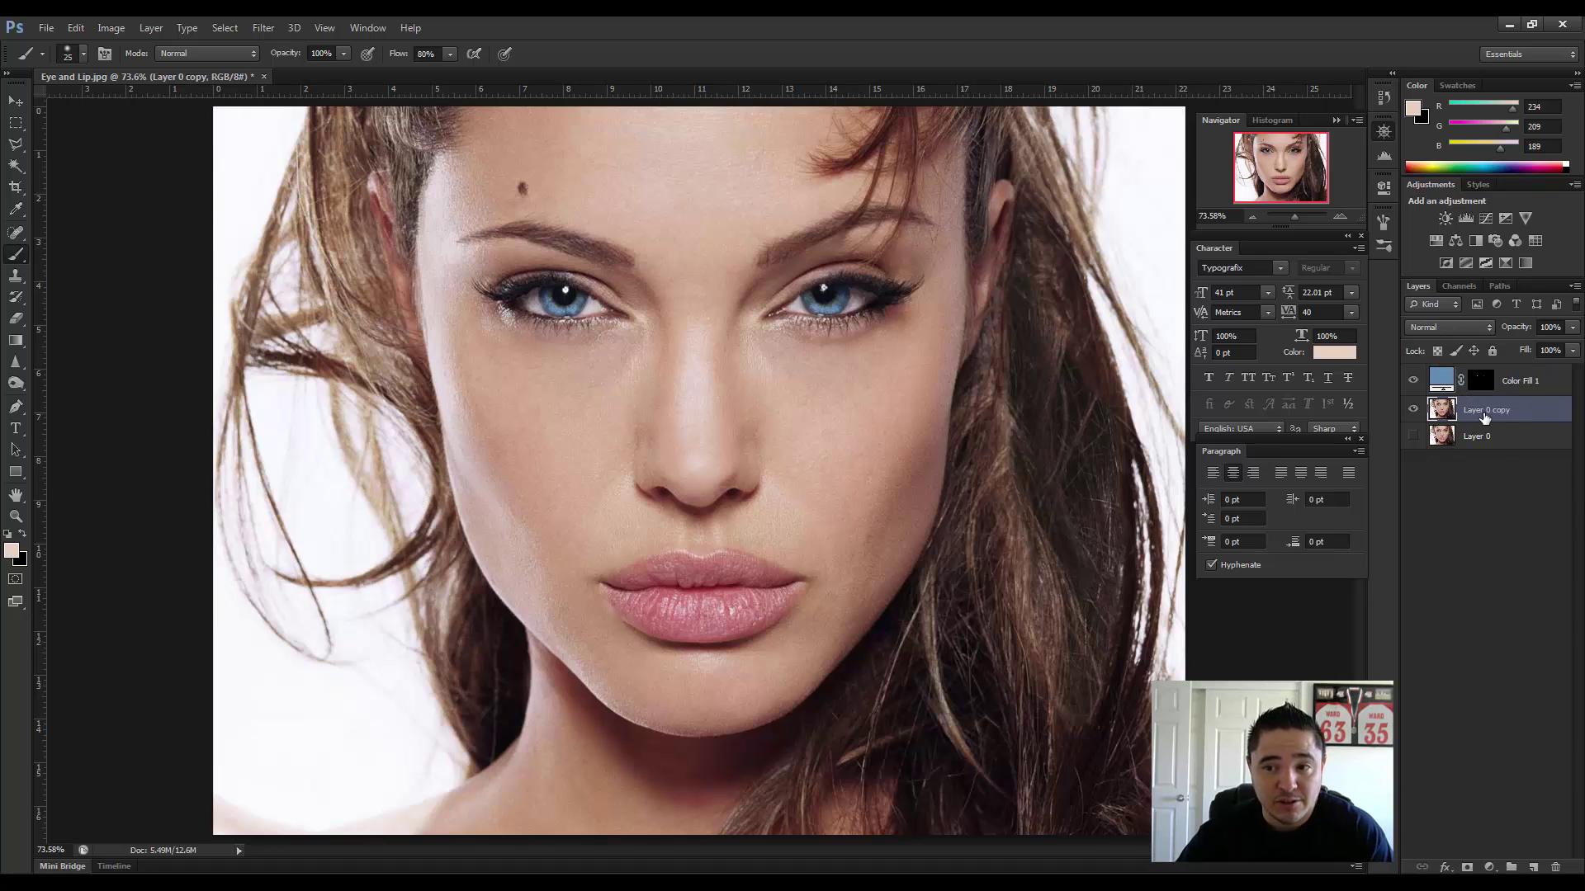
click(14, 580)
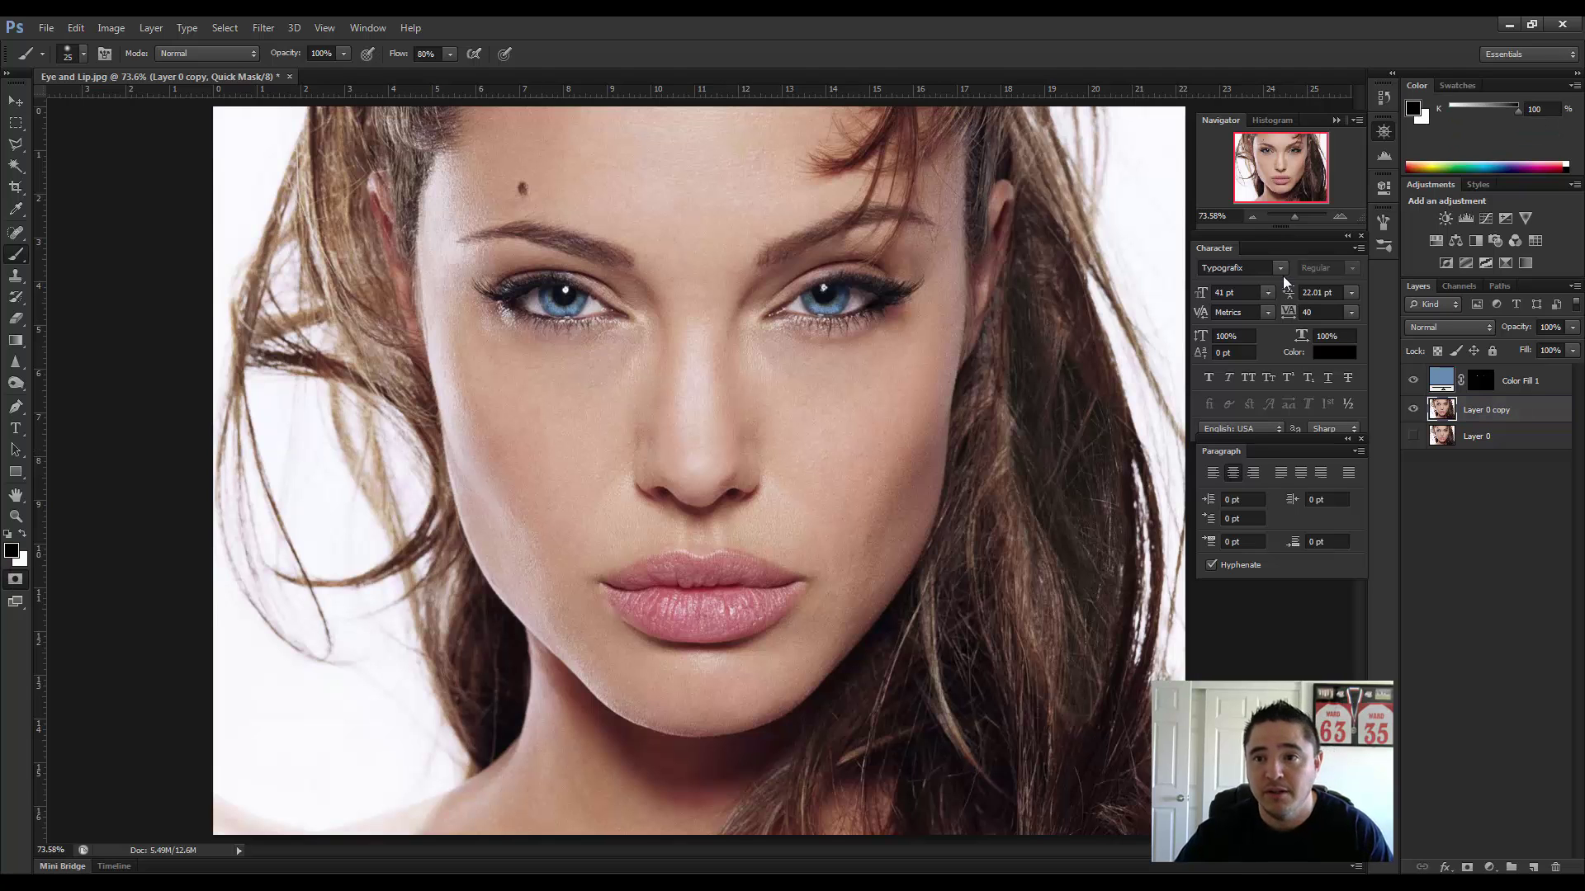
click(1341, 214)
click(1341, 215)
scroll(821, 269, down, 5)
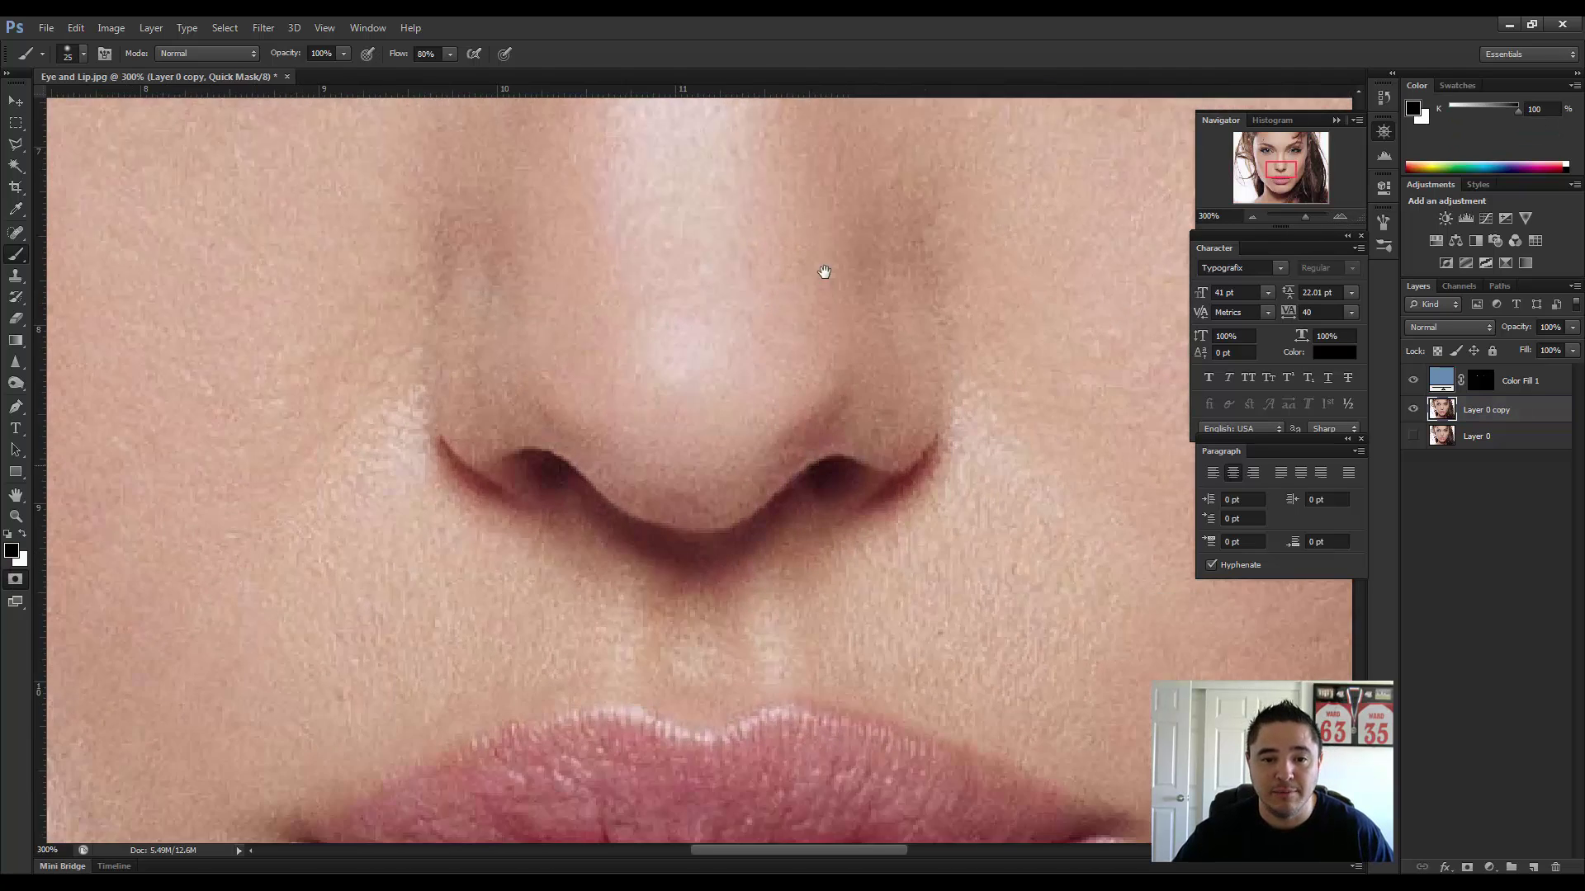
scroll(783, 358, down, 2)
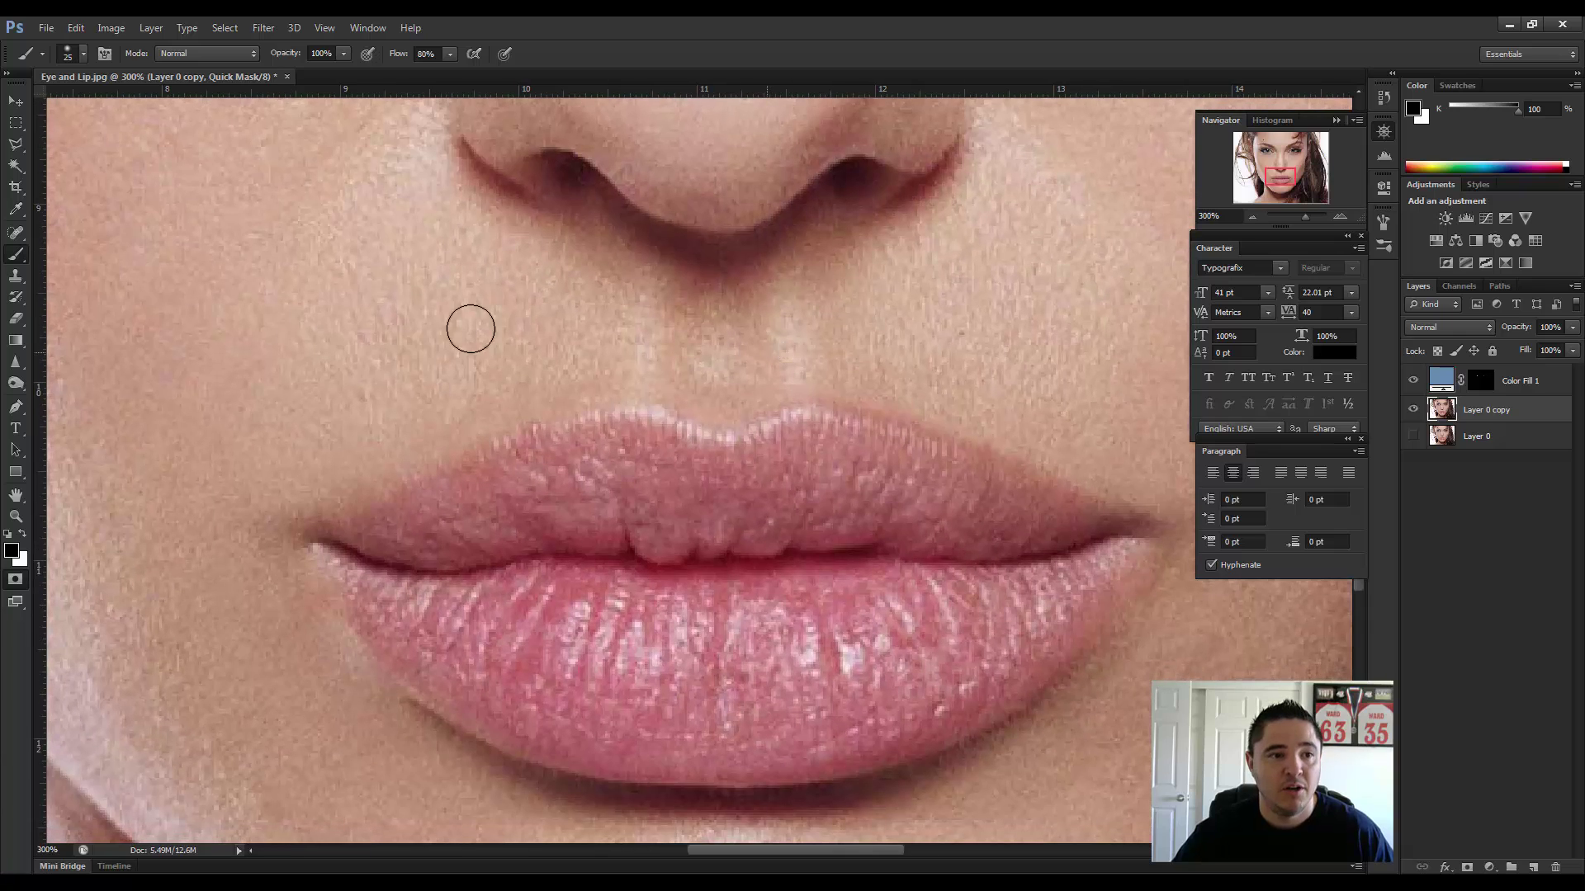
click(16, 255)
click(63, 251)
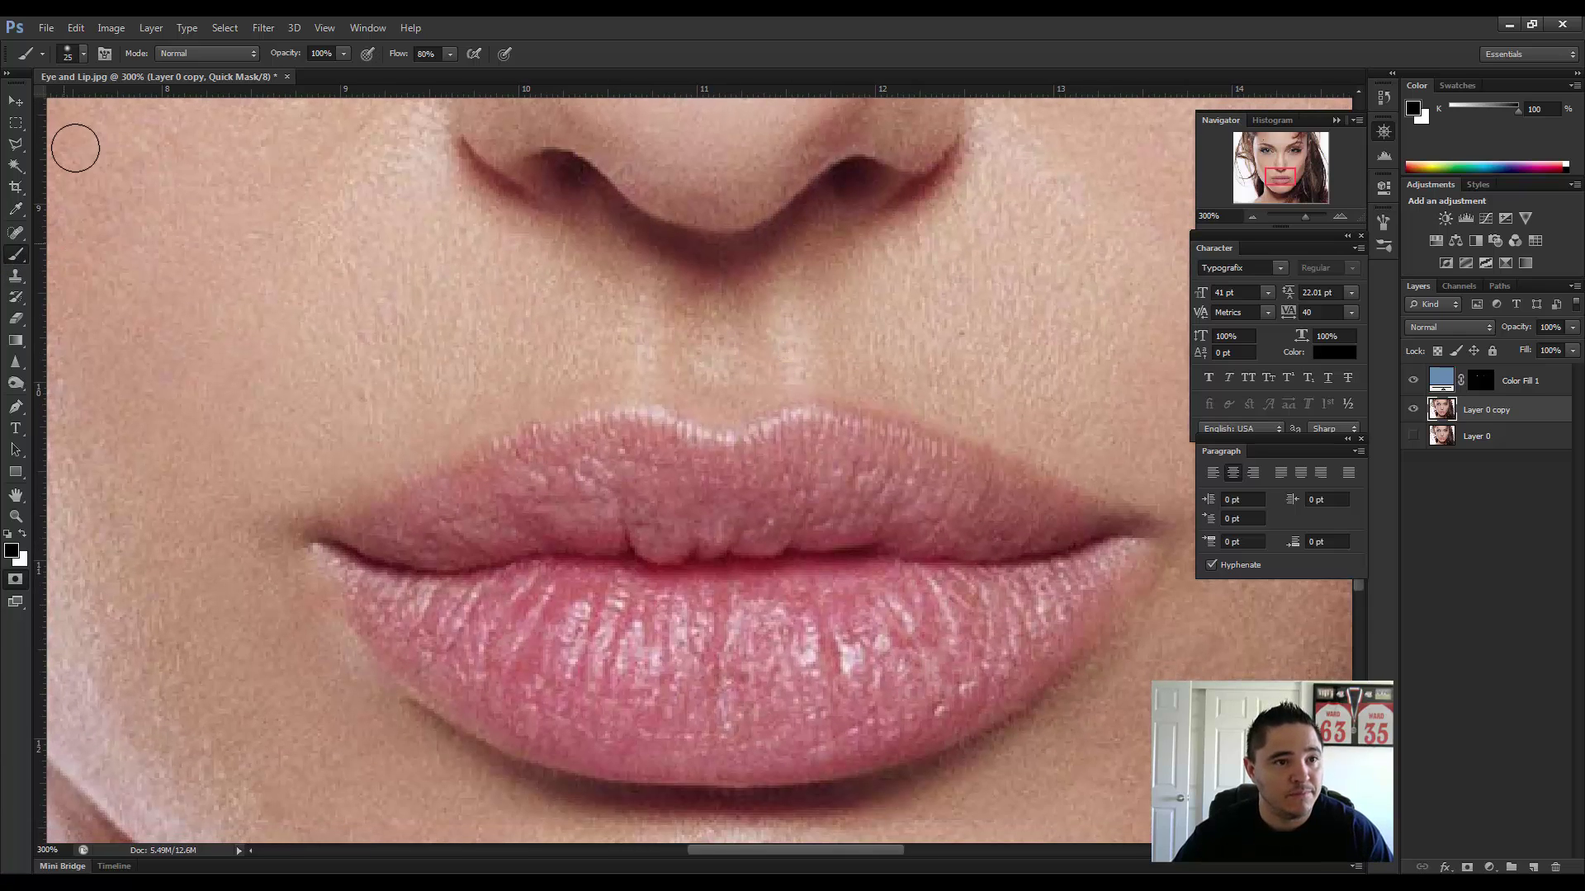
click(84, 53)
double_click(51, 193)
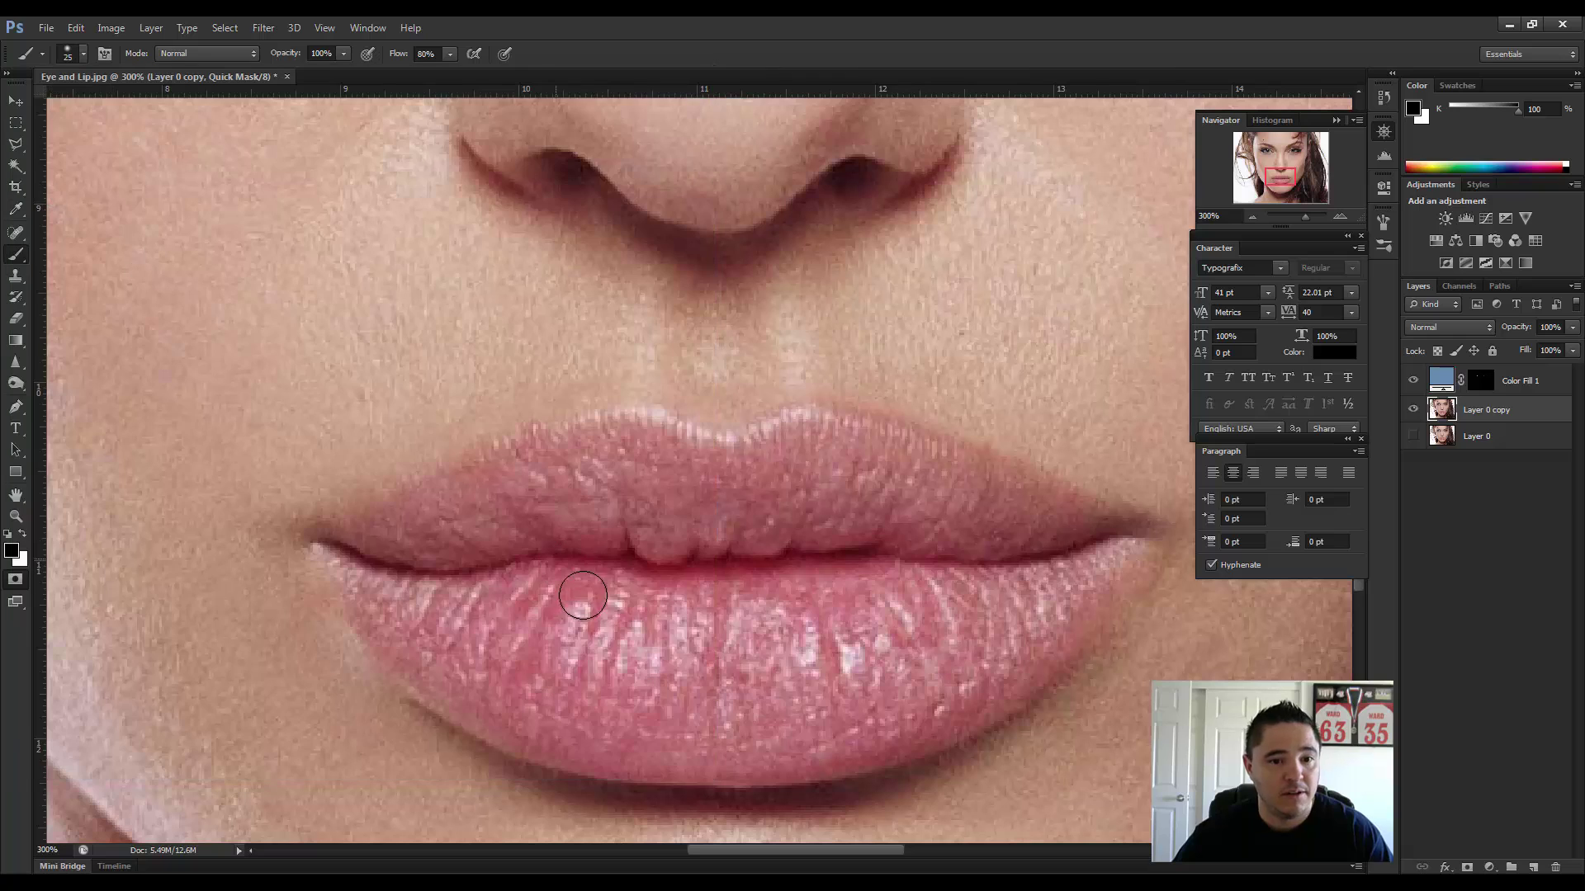
key(bracketright)
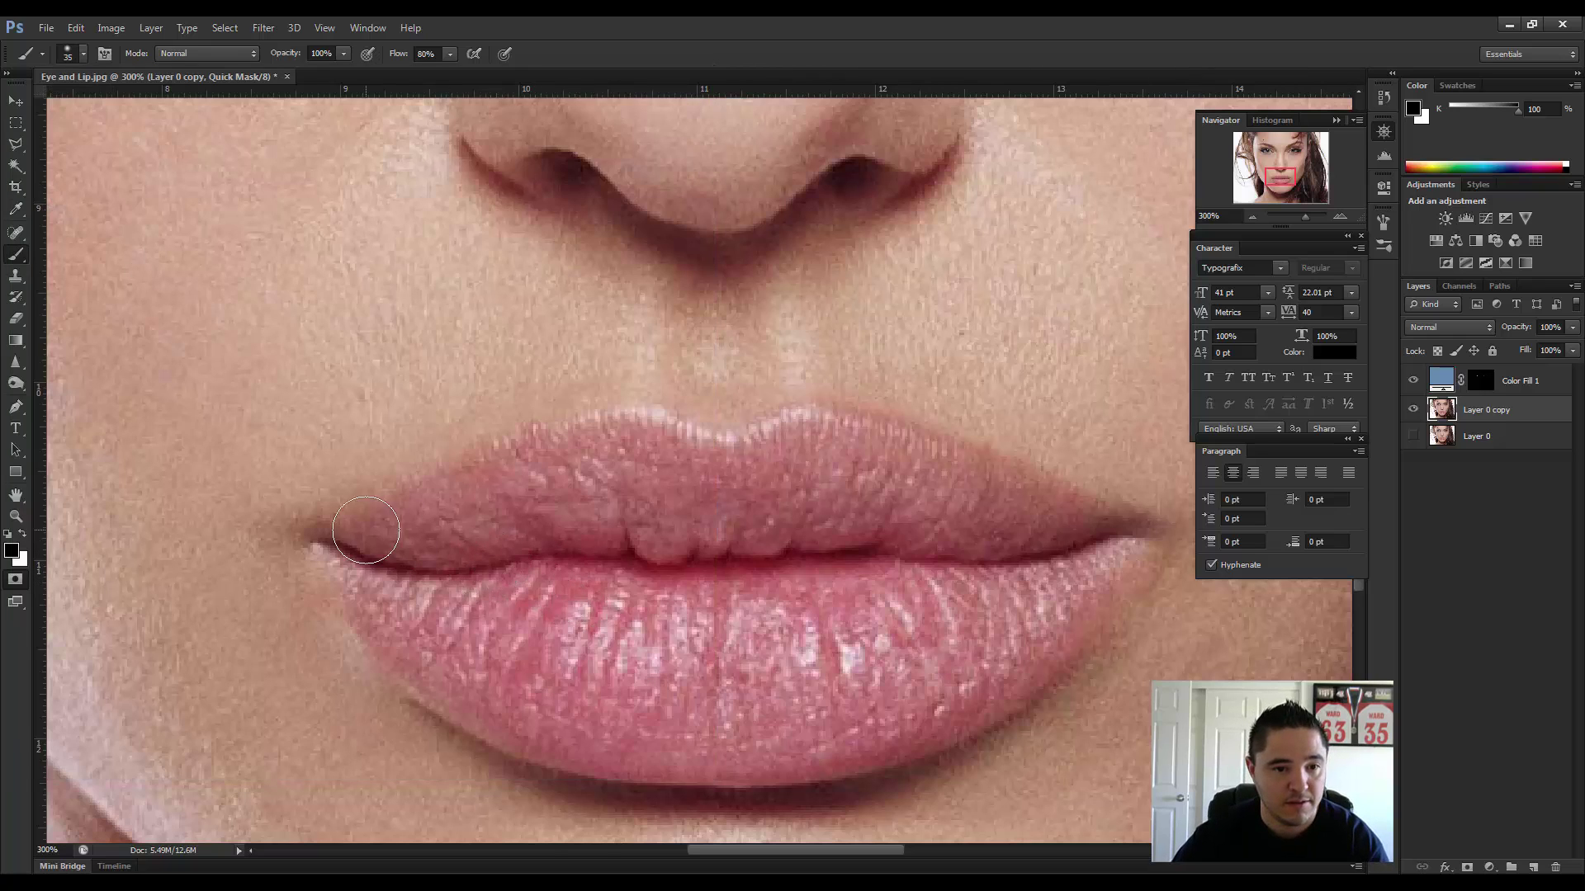
Paint the Quick Mask along the upper lip from its left corner past the middle, undoing the stray strokes.
mouse_move(344, 550)
mouse_down()
mouse_move(497, 475)
mouse_move(597, 449)
mouse_move(754, 472)
mouse_move(804, 446)
mouse_move(733, 472)
mouse_move(622, 440)
mouse_move(529, 467)
mouse_up()
shift+click(289, 350)
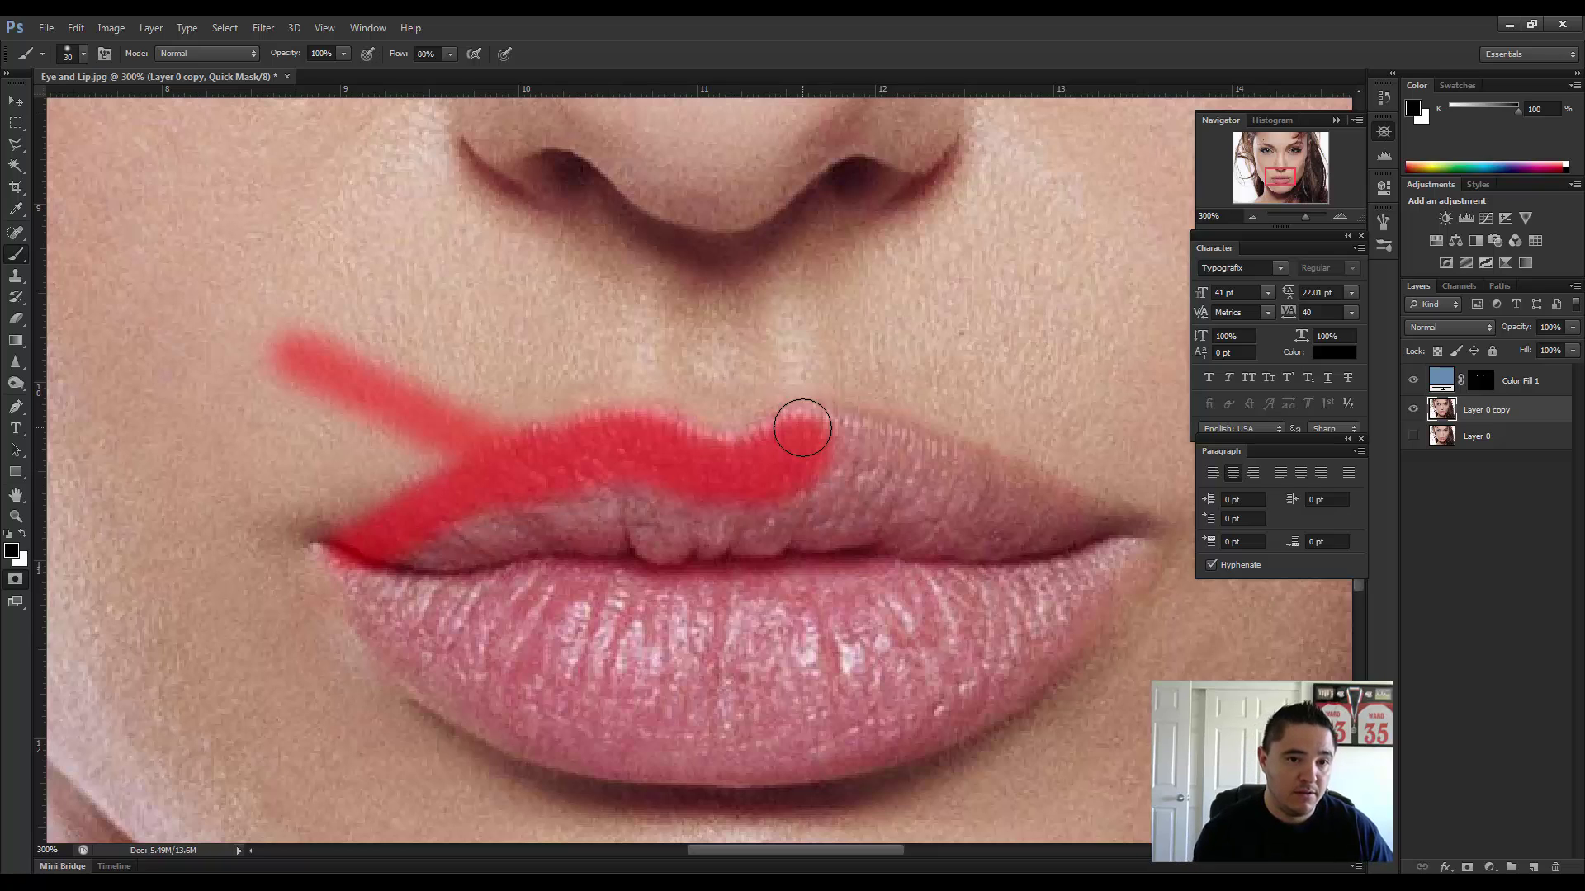
key(ctrl+z)
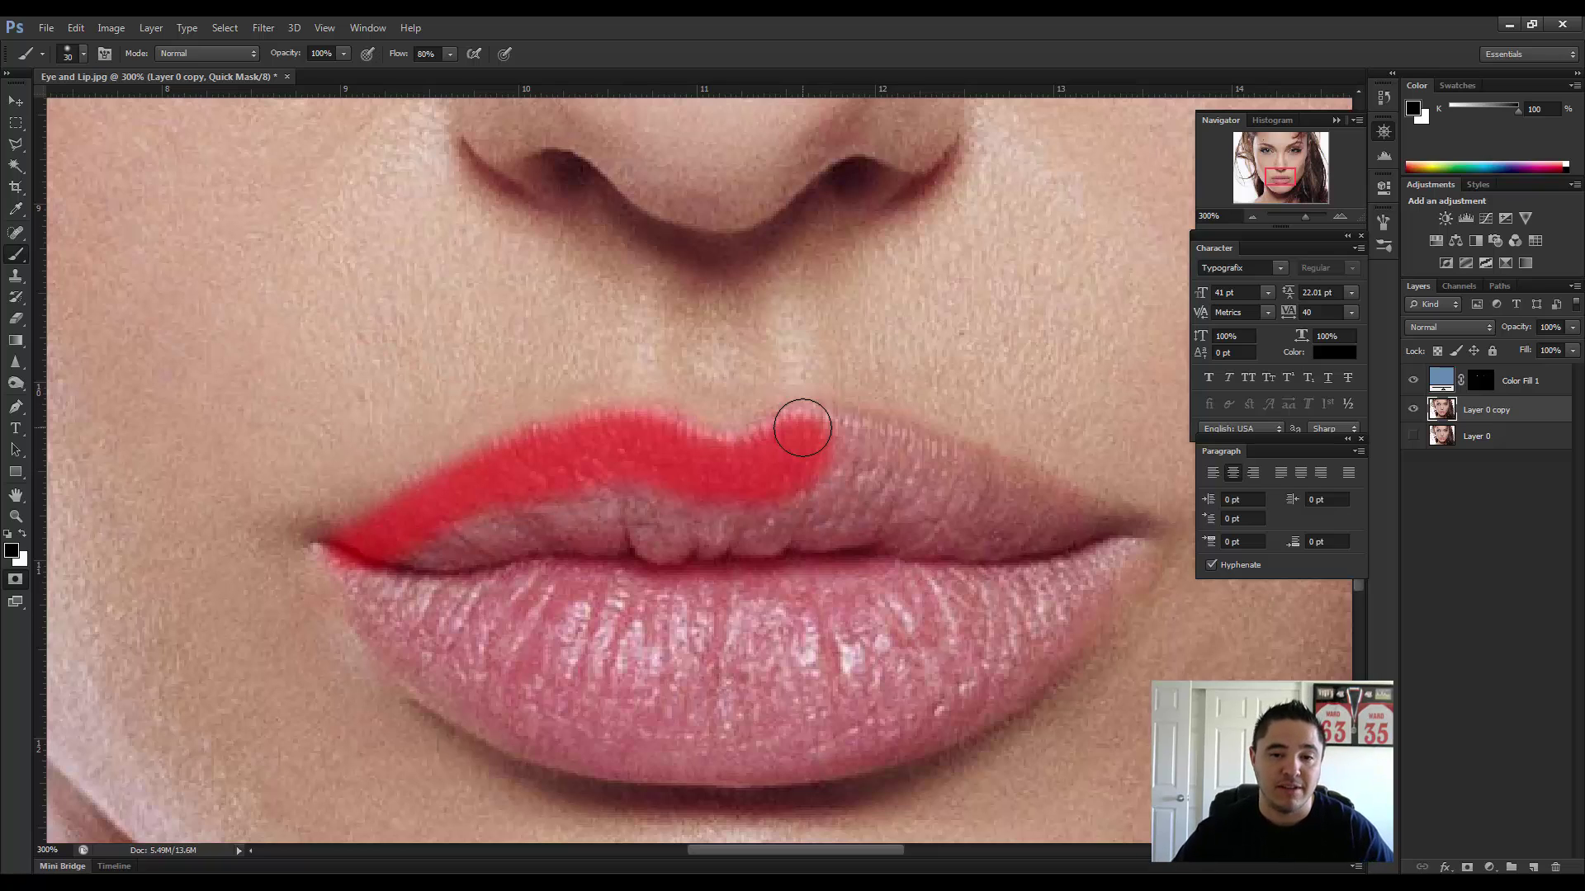
mouse_move(339, 580)
mouse_down()
mouse_move(468, 688)
mouse_move(572, 725)
mouse_move(658, 753)
mouse_move(875, 746)
mouse_move(993, 688)
mouse_move(1084, 608)
mouse_move(1116, 537)
mouse_move(921, 467)
mouse_move(859, 350)
mouse_up()
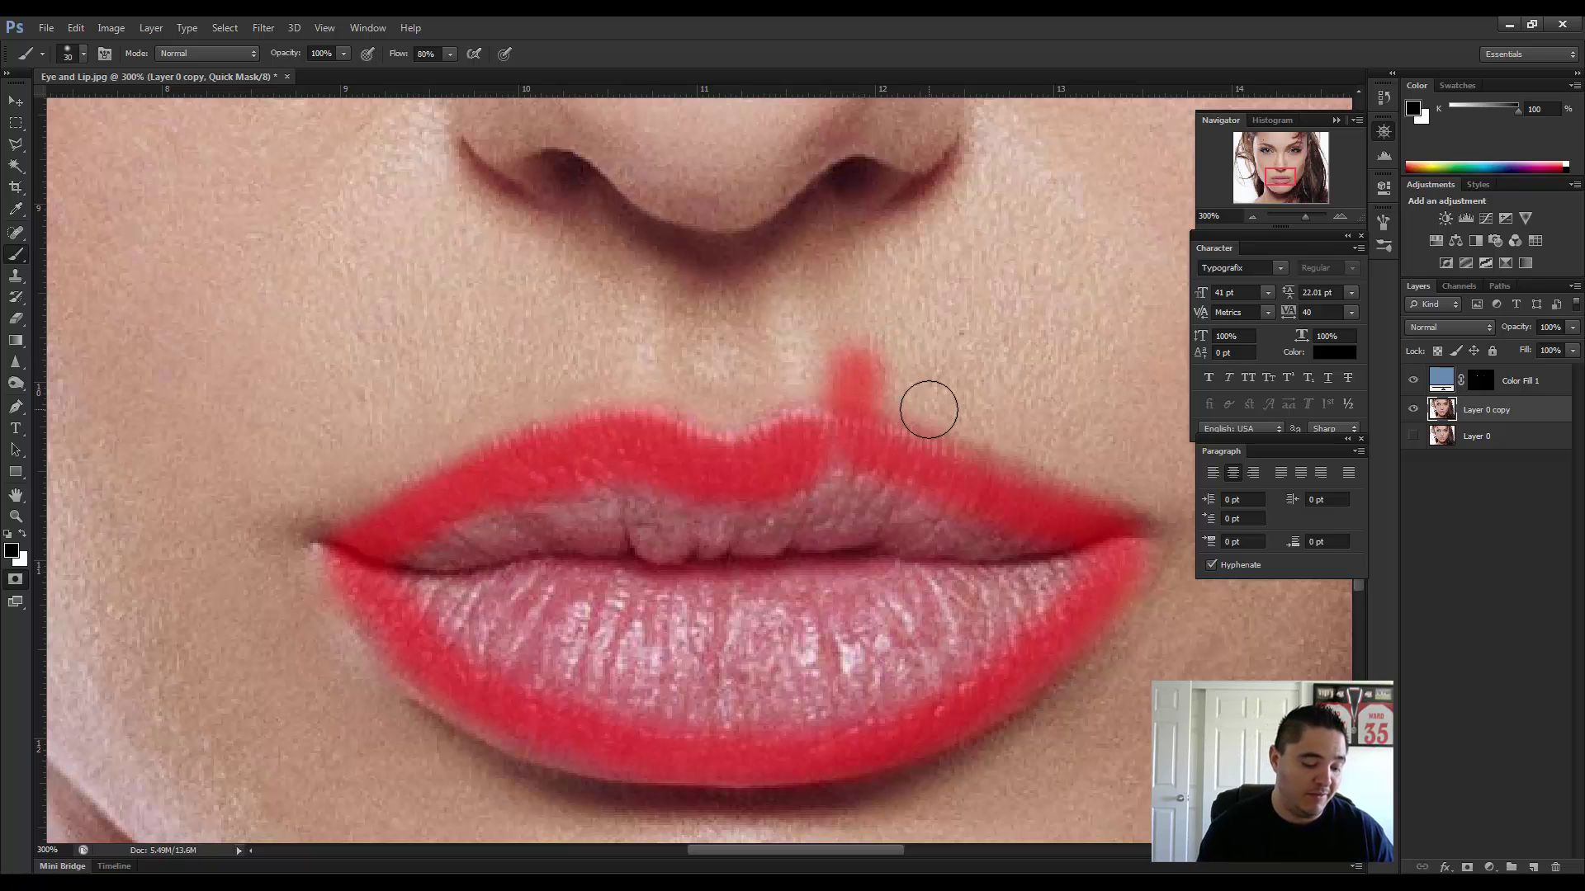
key(ctrl+z)
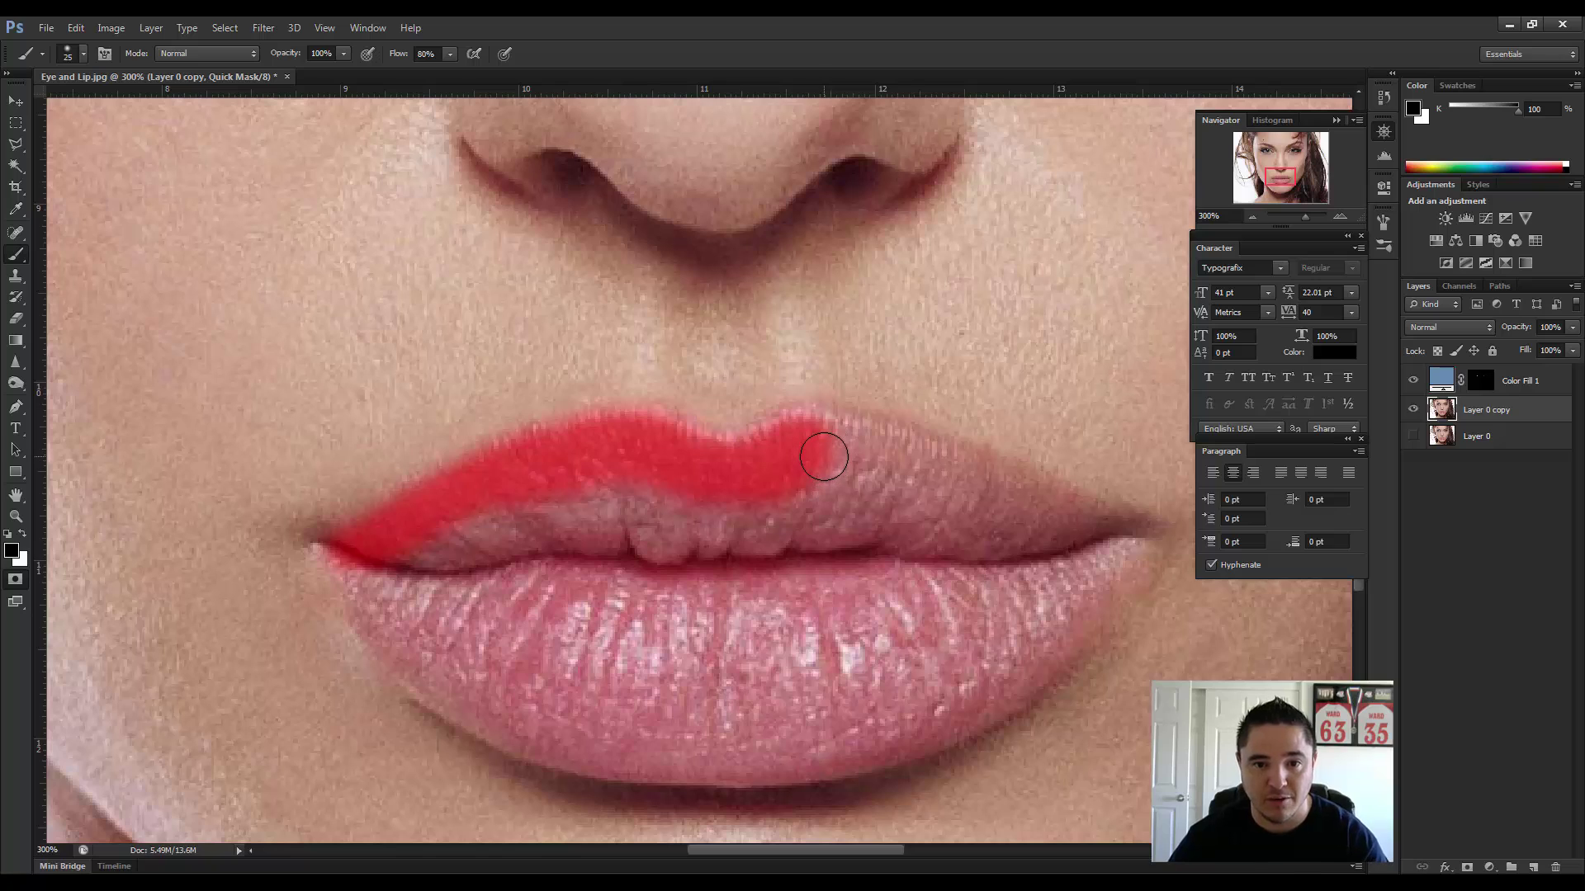
Paint the Quick Mask over the rest of the upper lip and the whole lower lip, adjusting the brush size as needed.
key(bracketright)
mouse_move(817, 451)
mouse_down()
mouse_move(870, 452)
mouse_move(1109, 555)
mouse_up()
key(bracketleft)
mouse_move(388, 545)
mouse_down()
mouse_move(335, 550)
mouse_move(488, 705)
mouse_move(593, 740)
mouse_move(718, 751)
mouse_move(931, 702)
mouse_move(1028, 640)
mouse_move(1083, 578)
mouse_move(538, 488)
mouse_move(413, 548)
mouse_move(787, 700)
mouse_move(1019, 556)
mouse_move(820, 537)
mouse_move(519, 555)
mouse_move(771, 636)
mouse_move(750, 647)
mouse_move(991, 566)
mouse_move(736, 548)
mouse_move(478, 555)
mouse_move(548, 630)
mouse_move(682, 671)
mouse_move(828, 661)
mouse_move(1005, 576)
mouse_move(726, 535)
mouse_up()
key(bracketright)
key(bracketright)
key(bracketright)
key(bracketright)
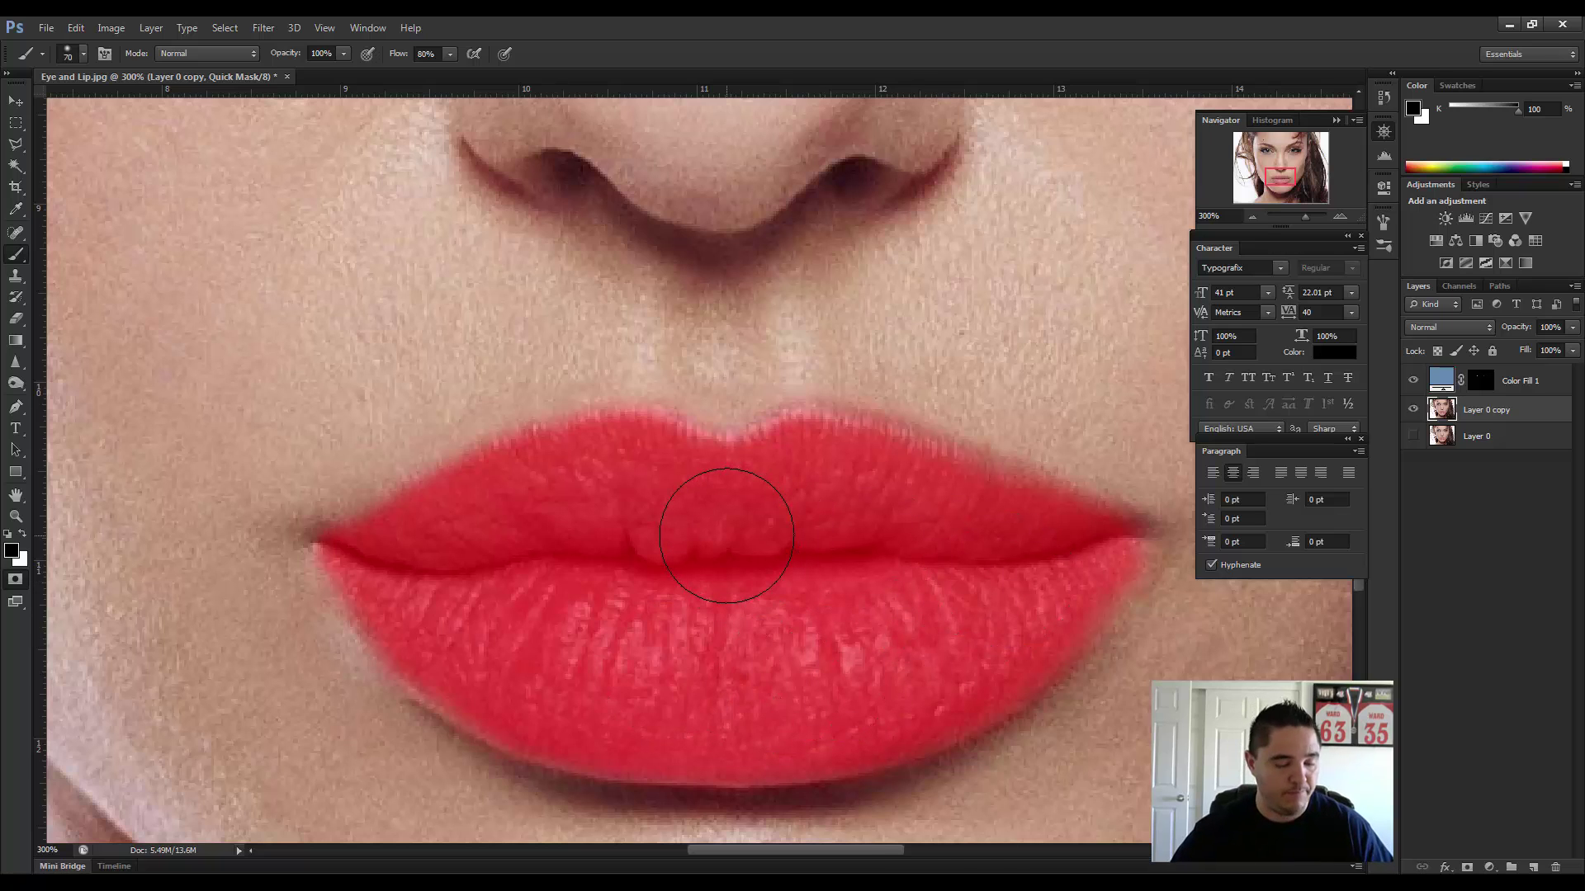
Leave Quick Mask mode and invert the selection so that only the lips are selected.
key(ctrl+0)
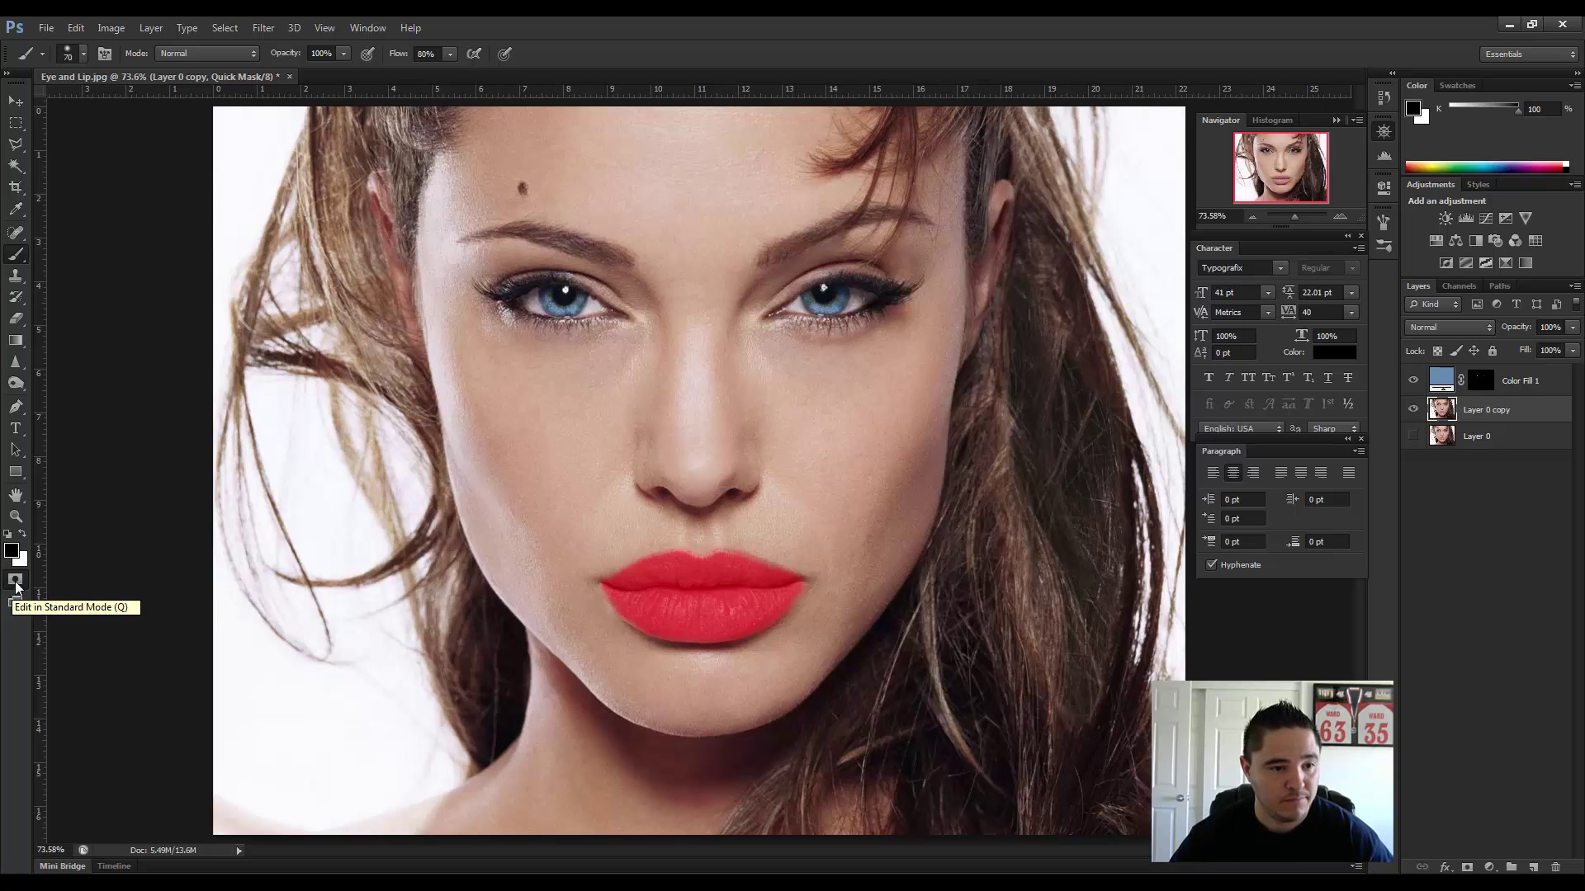
click(16, 582)
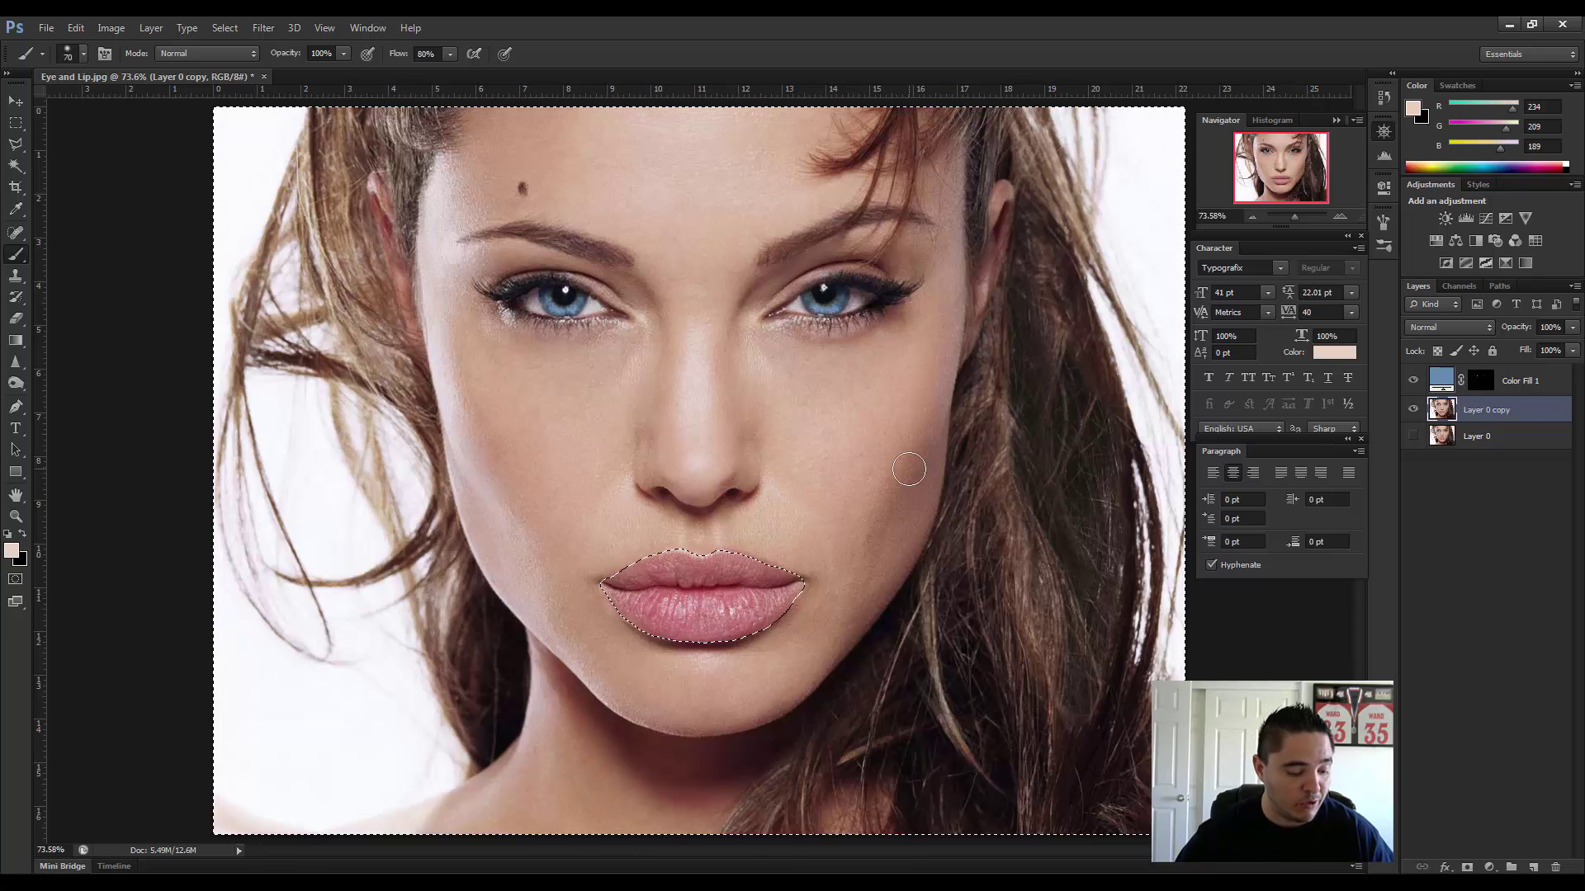
key(ctrl+shift+i)
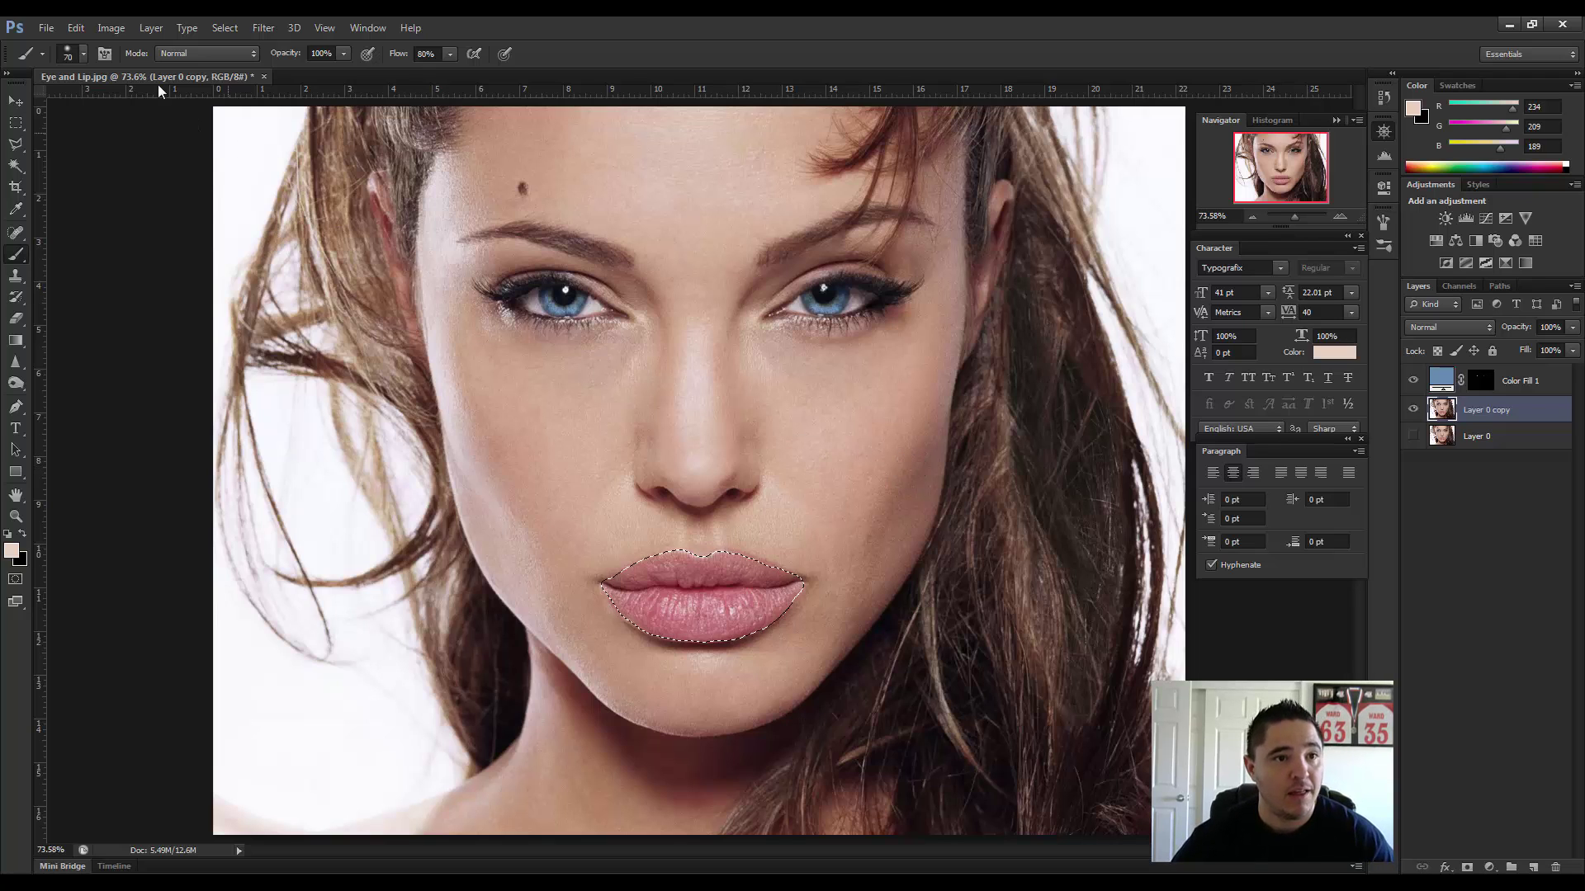
Create a Solid Color fill layer named Color Fill 2 from the lip selection, with blending mode Overlay.
click(156, 29)
mouse_move(198, 156)
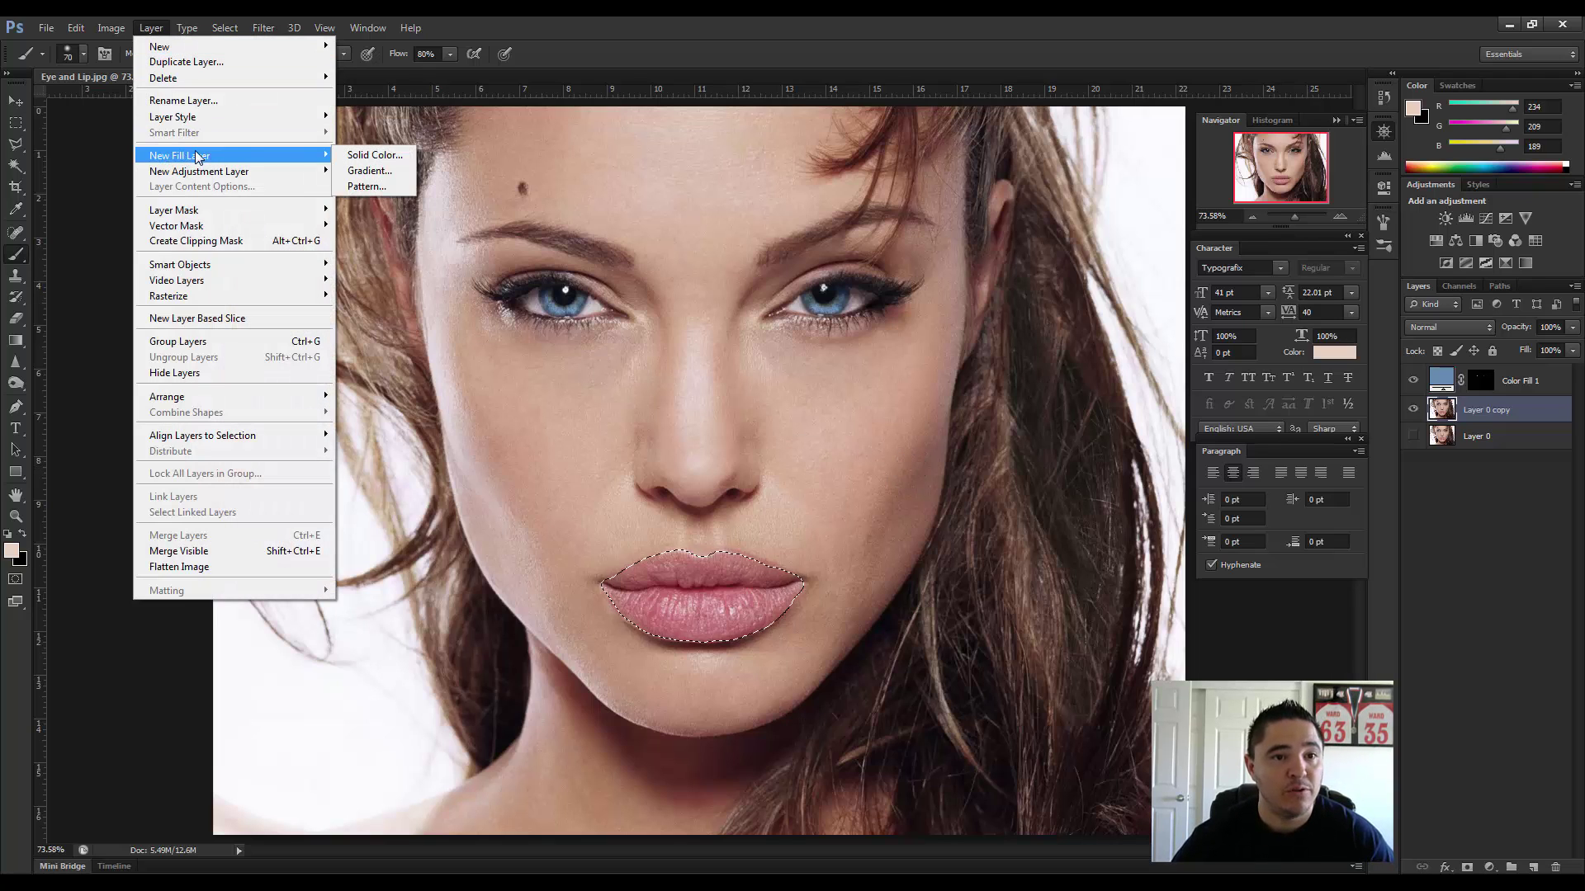
click(384, 155)
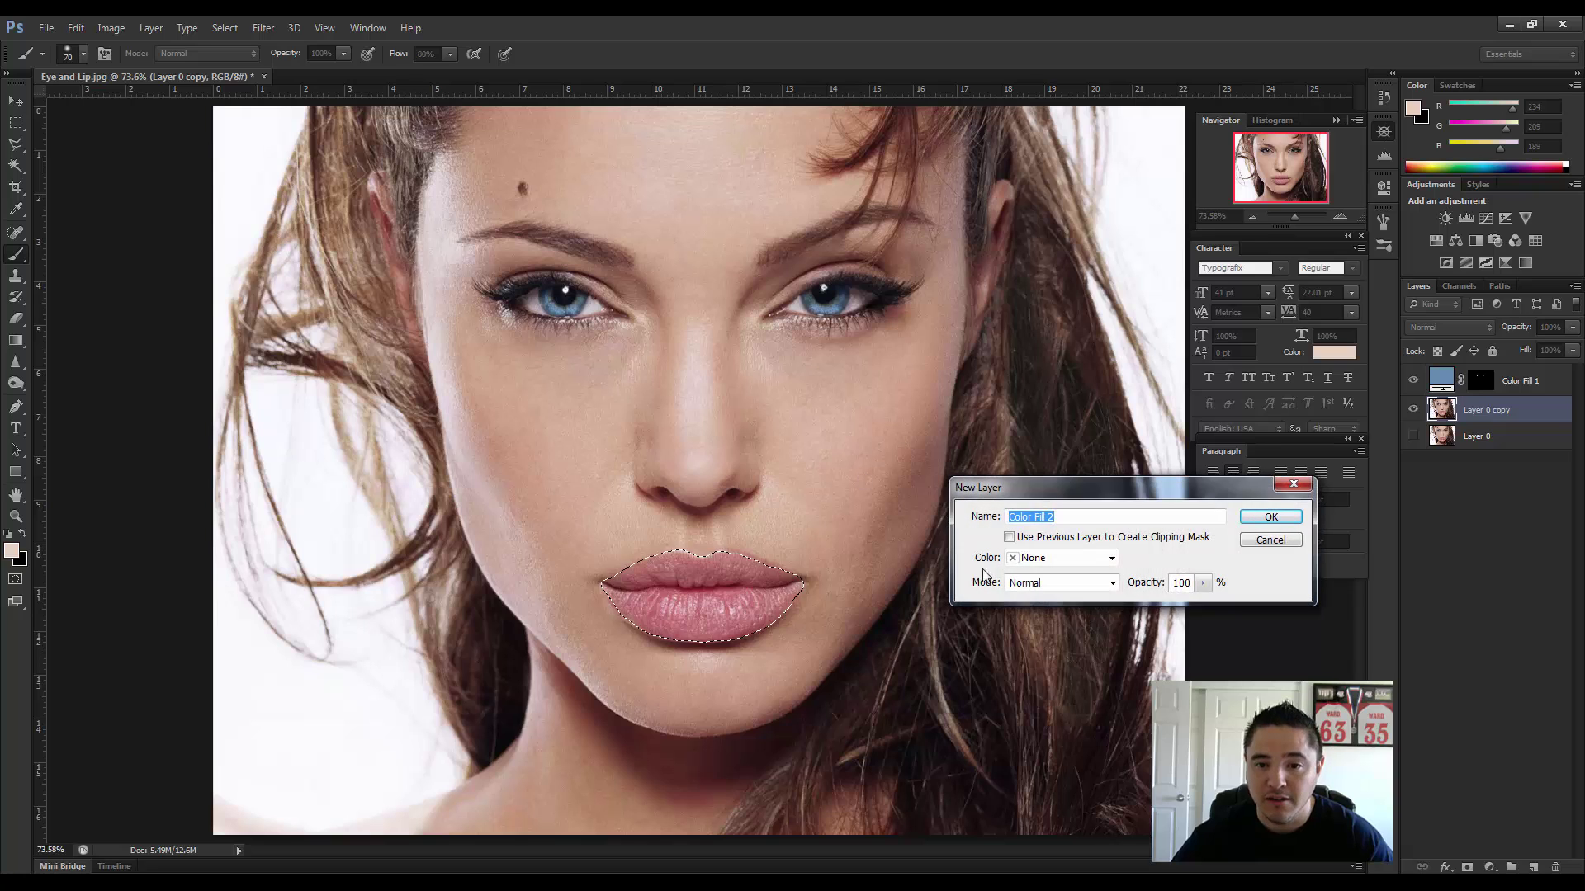
click(1040, 584)
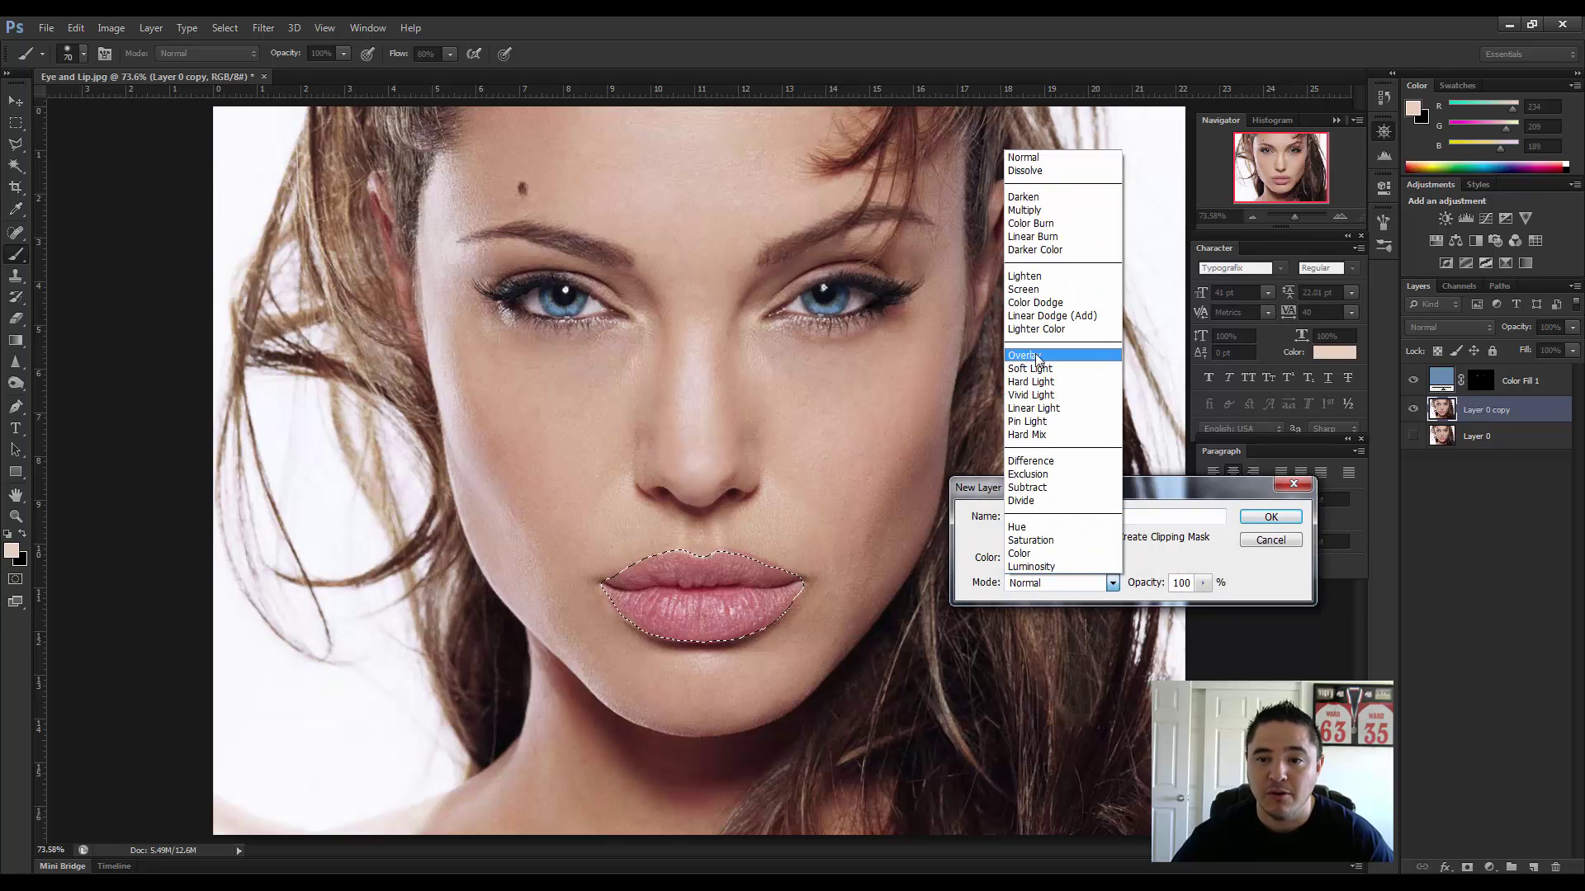
click(1037, 356)
click(1271, 517)
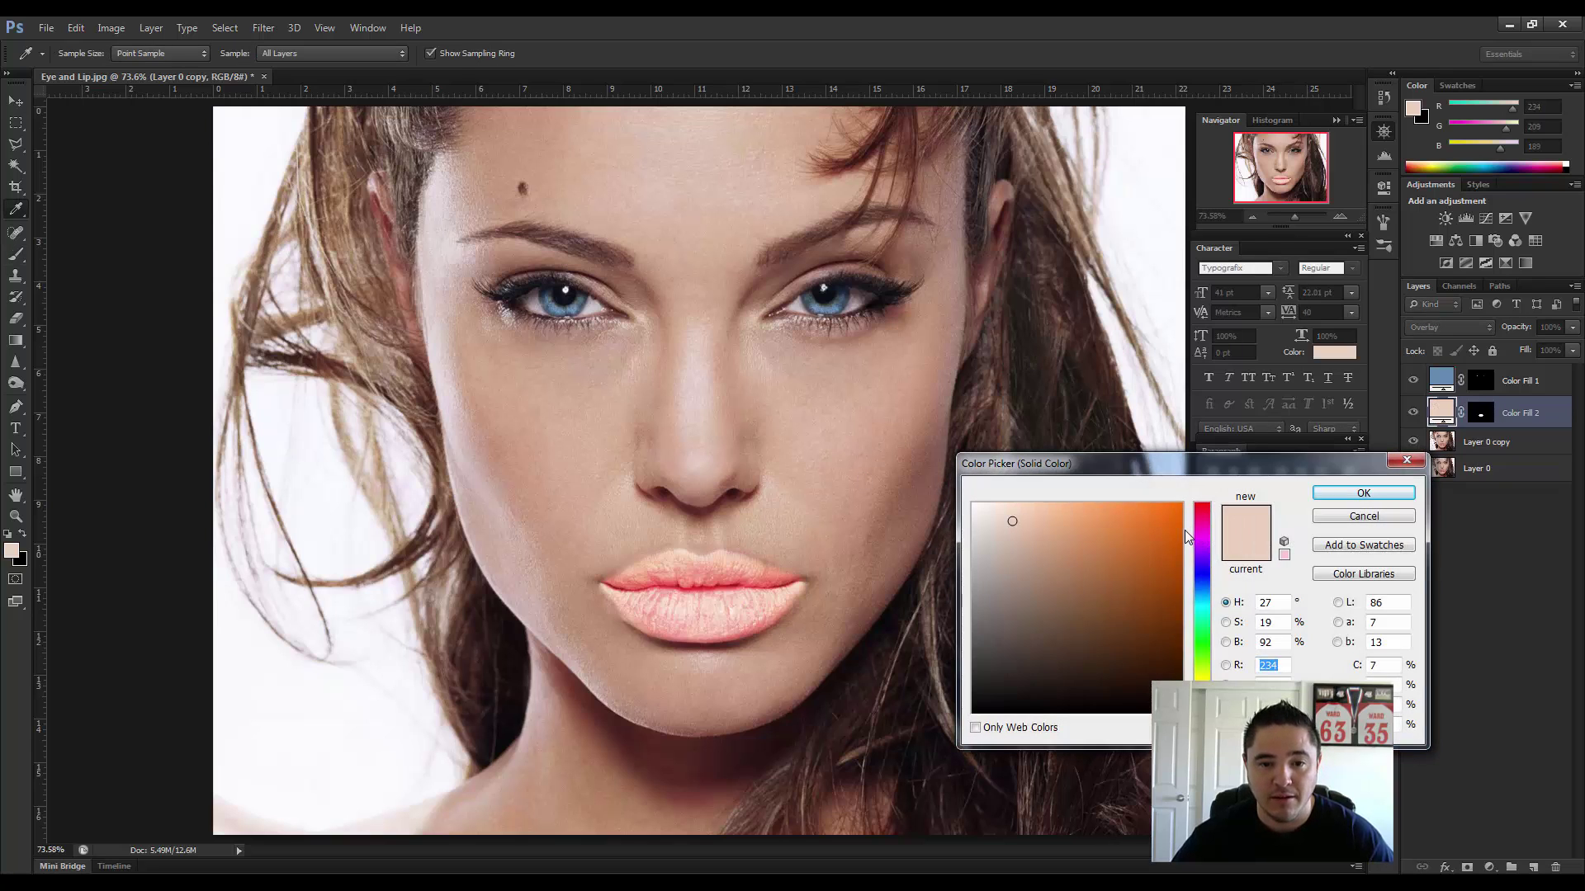
Set the lip fill colour to a muted purple with hue 270, saturation 35% and brightness 54%.
drag(1200, 582, 1202, 548)
mouse_move(1106, 549)
mouse_down()
mouse_move(1080, 577)
mouse_move(1071, 550)
mouse_up()
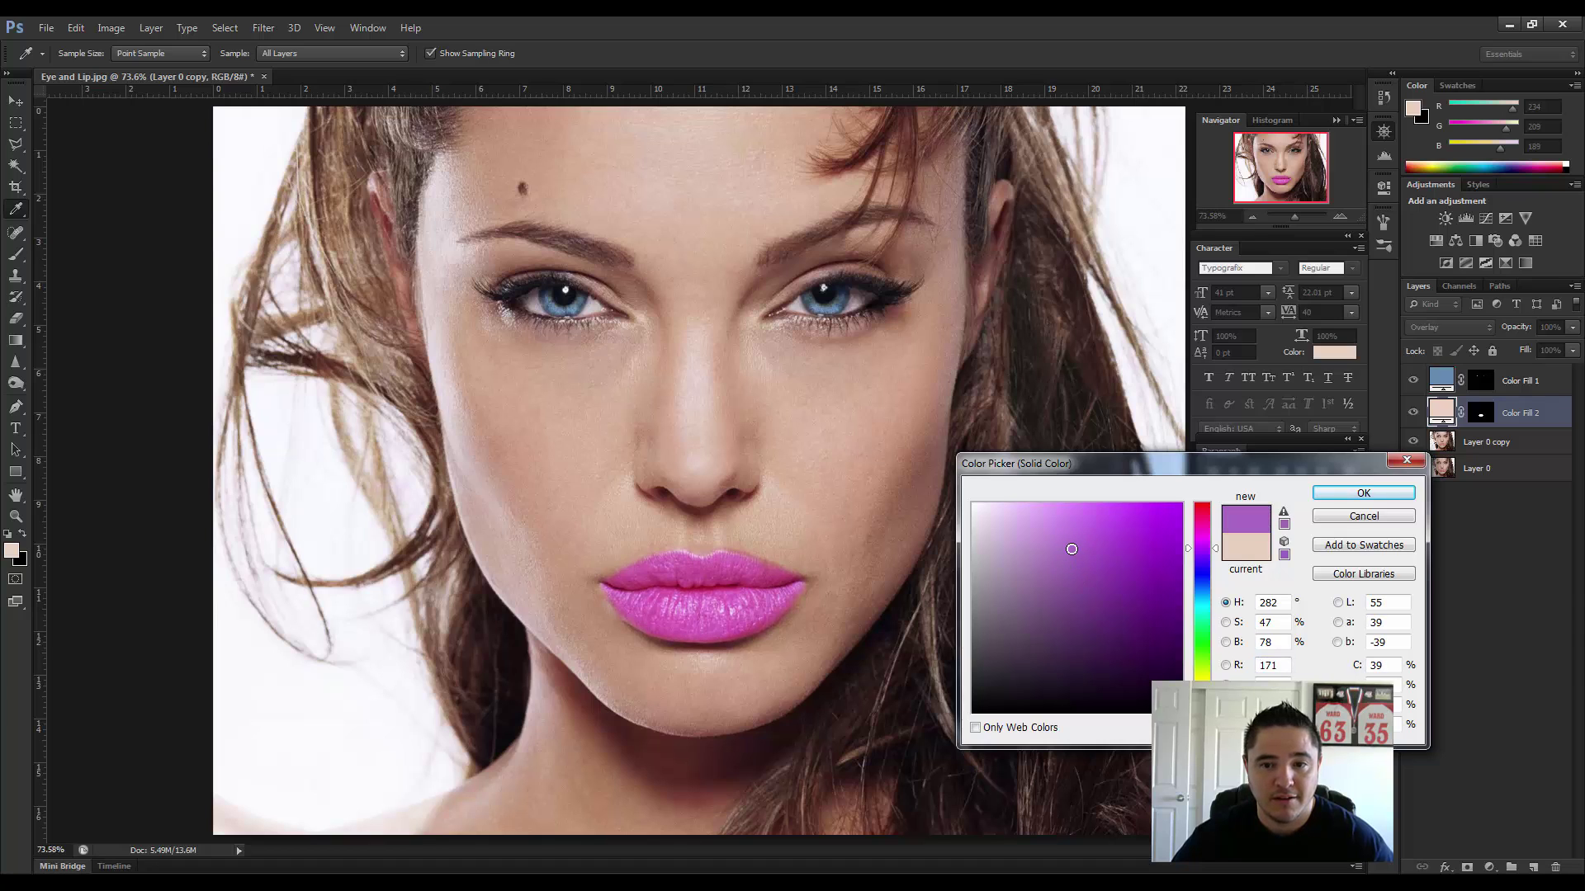
click(1197, 555)
drag(1073, 544, 1045, 600)
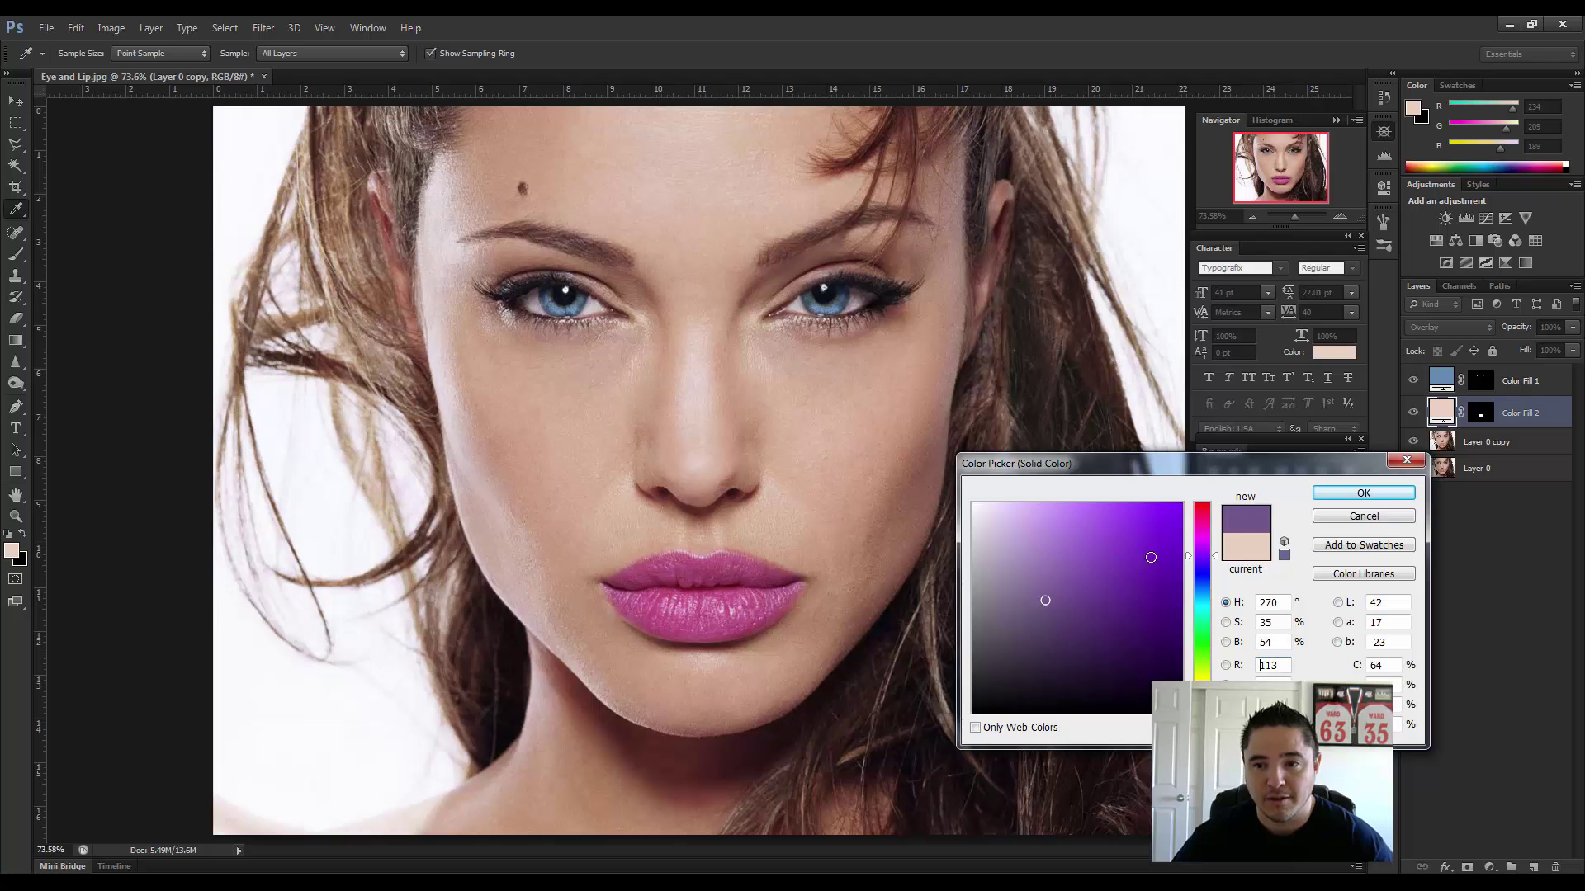
click(1363, 494)
Change the eyes' Color Fill 1 layer to a medium purple that goes with the lips.
double_click(1441, 379)
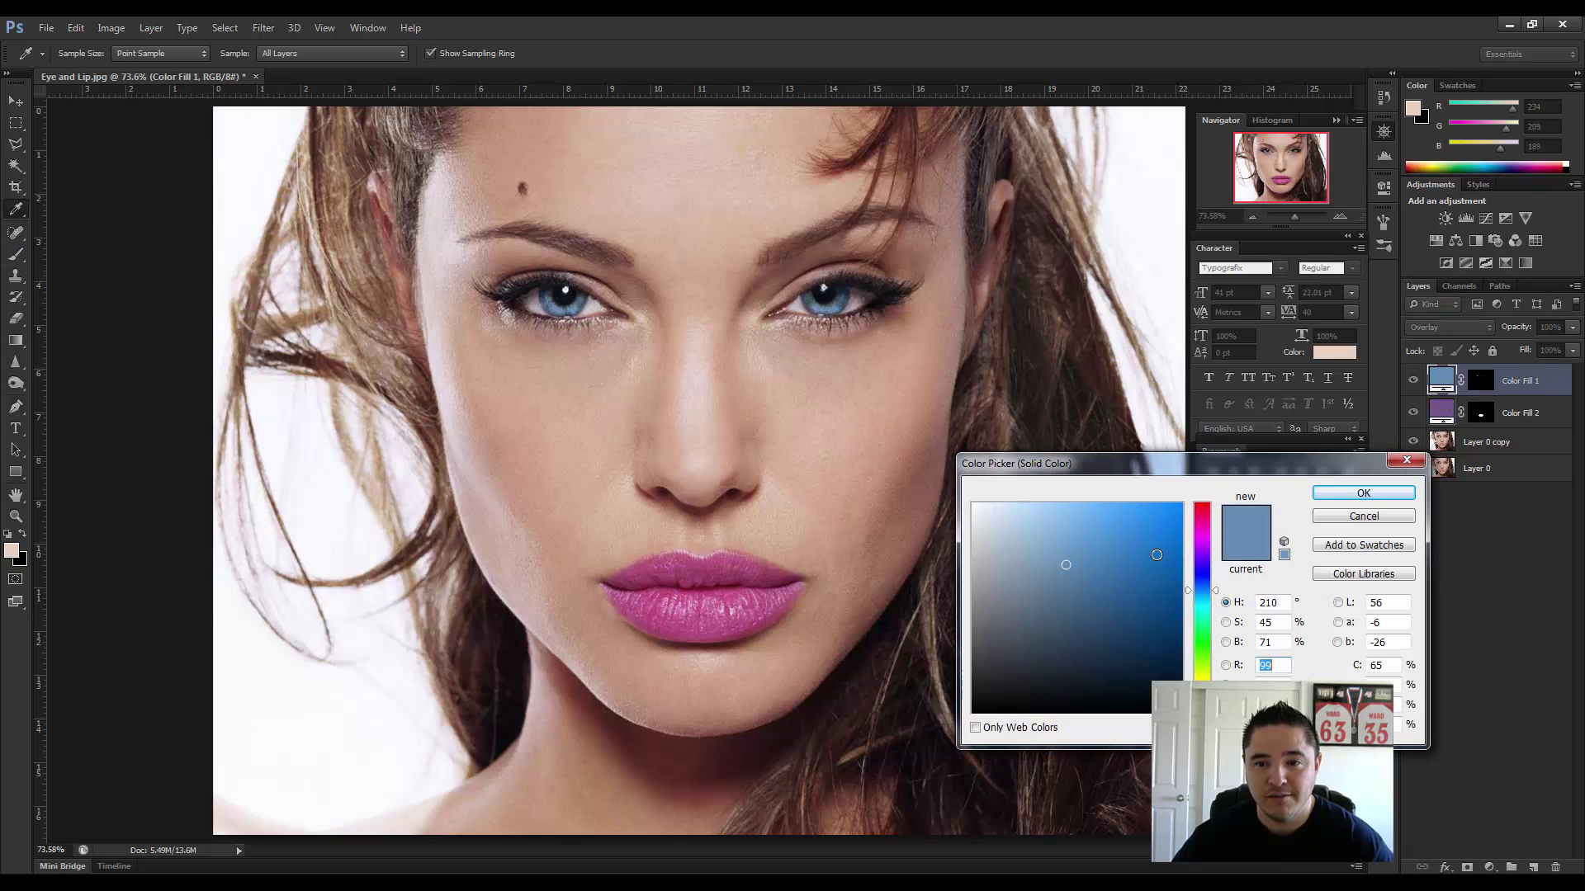
click(1199, 553)
mouse_move(1090, 520)
mouse_down()
mouse_move(1117, 551)
mouse_move(1100, 565)
mouse_move(1090, 527)
mouse_move(1067, 564)
mouse_move(1062, 541)
mouse_up()
click(1067, 569)
click(1366, 494)
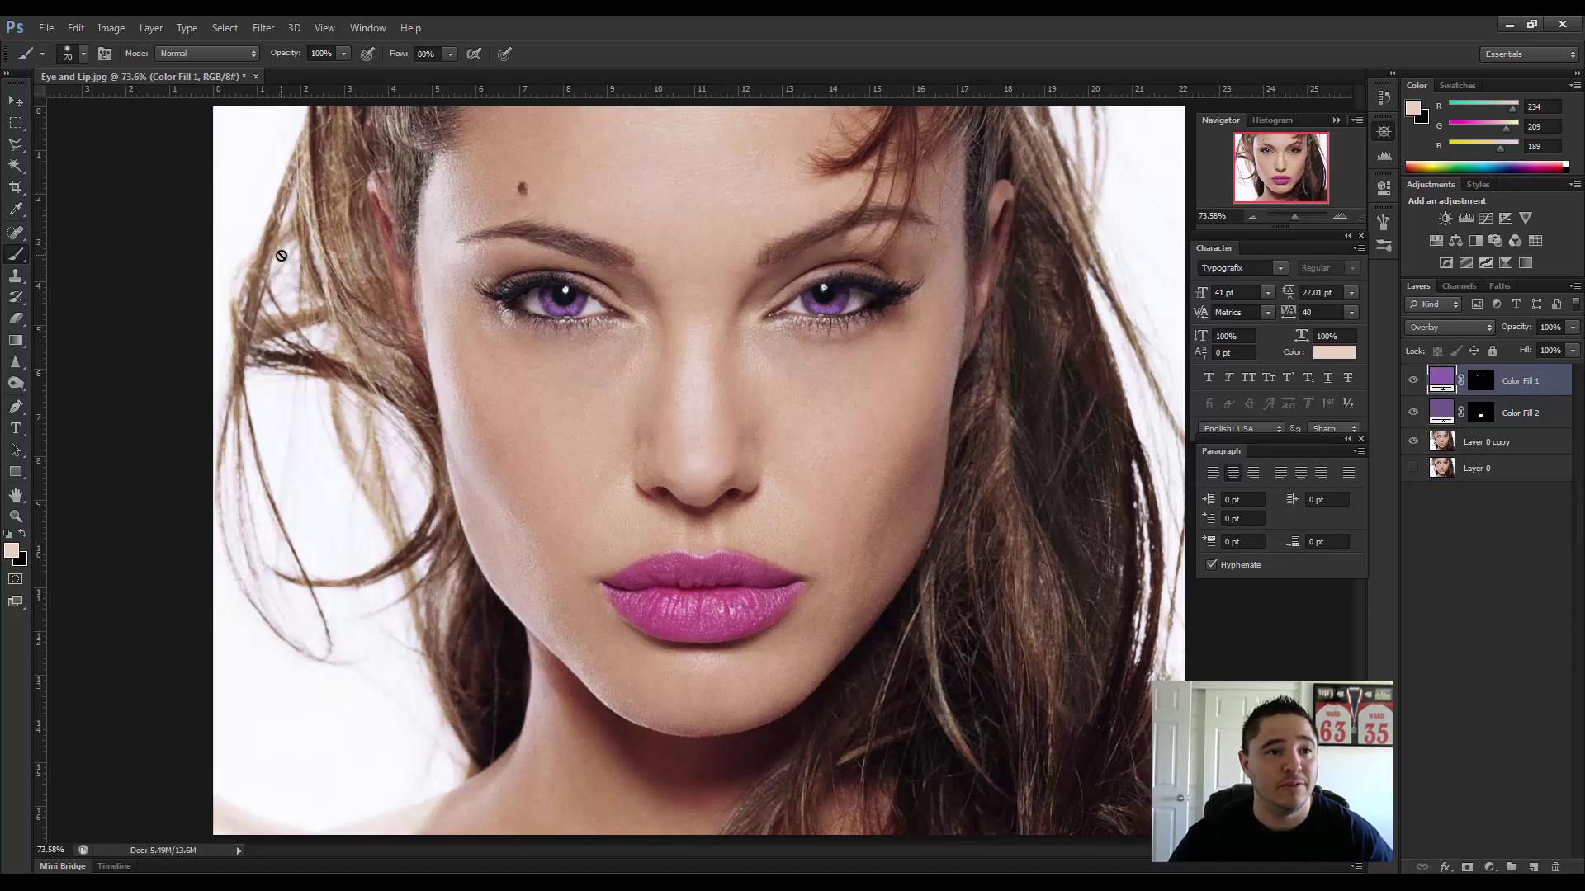
Widen the canvas equally on both sides of the portrait using a relative Canvas Size width in inches.
click(113, 30)
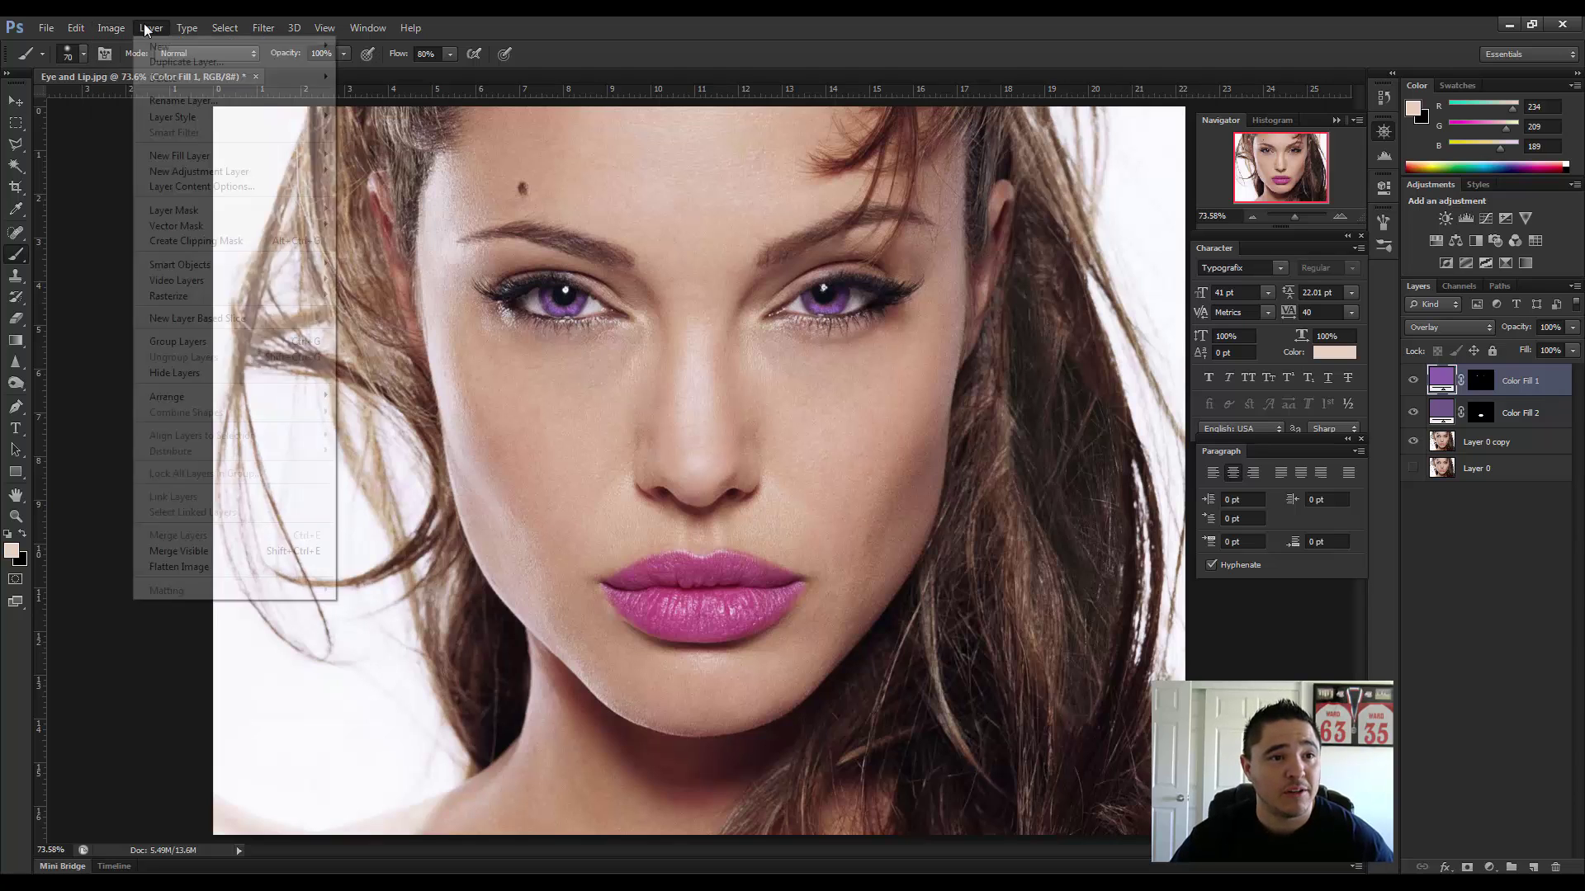
click(128, 164)
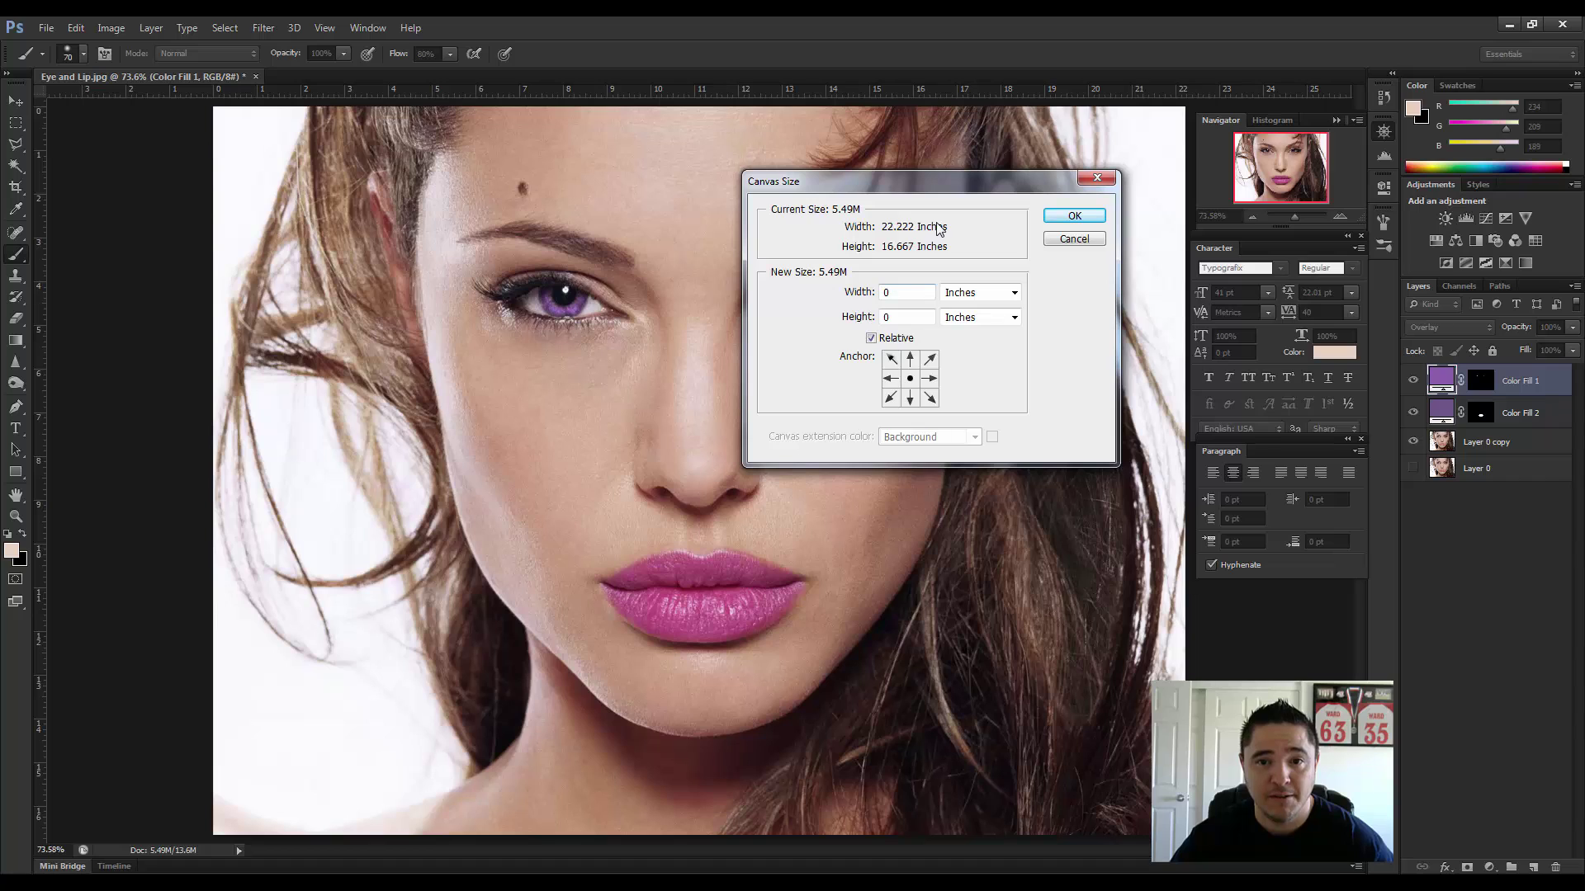
drag(888, 188, 873, 215)
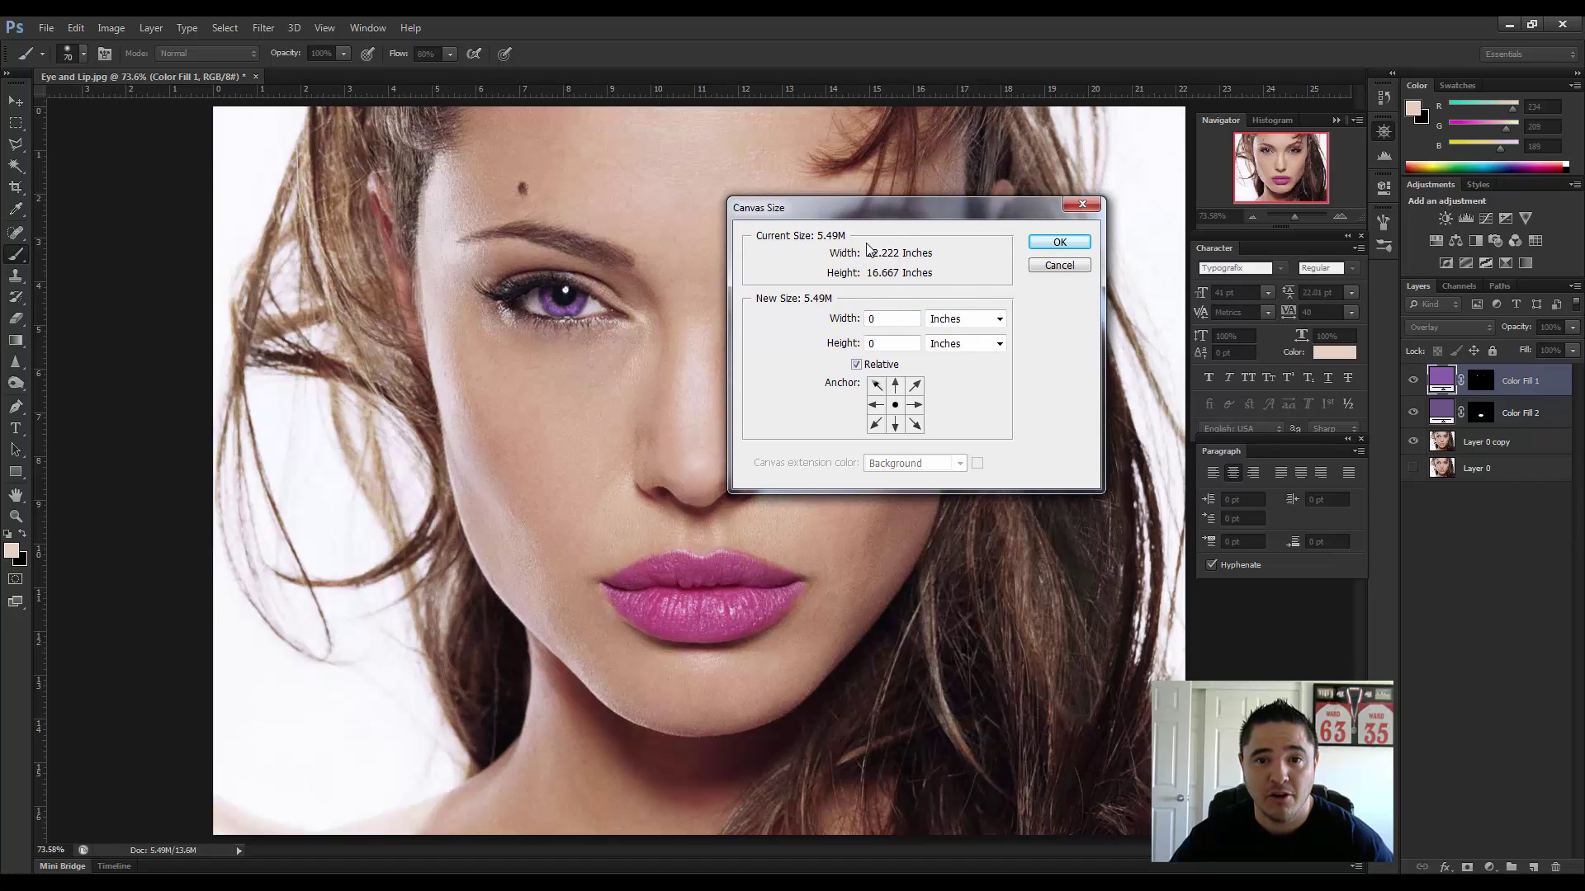
double_click(873, 318)
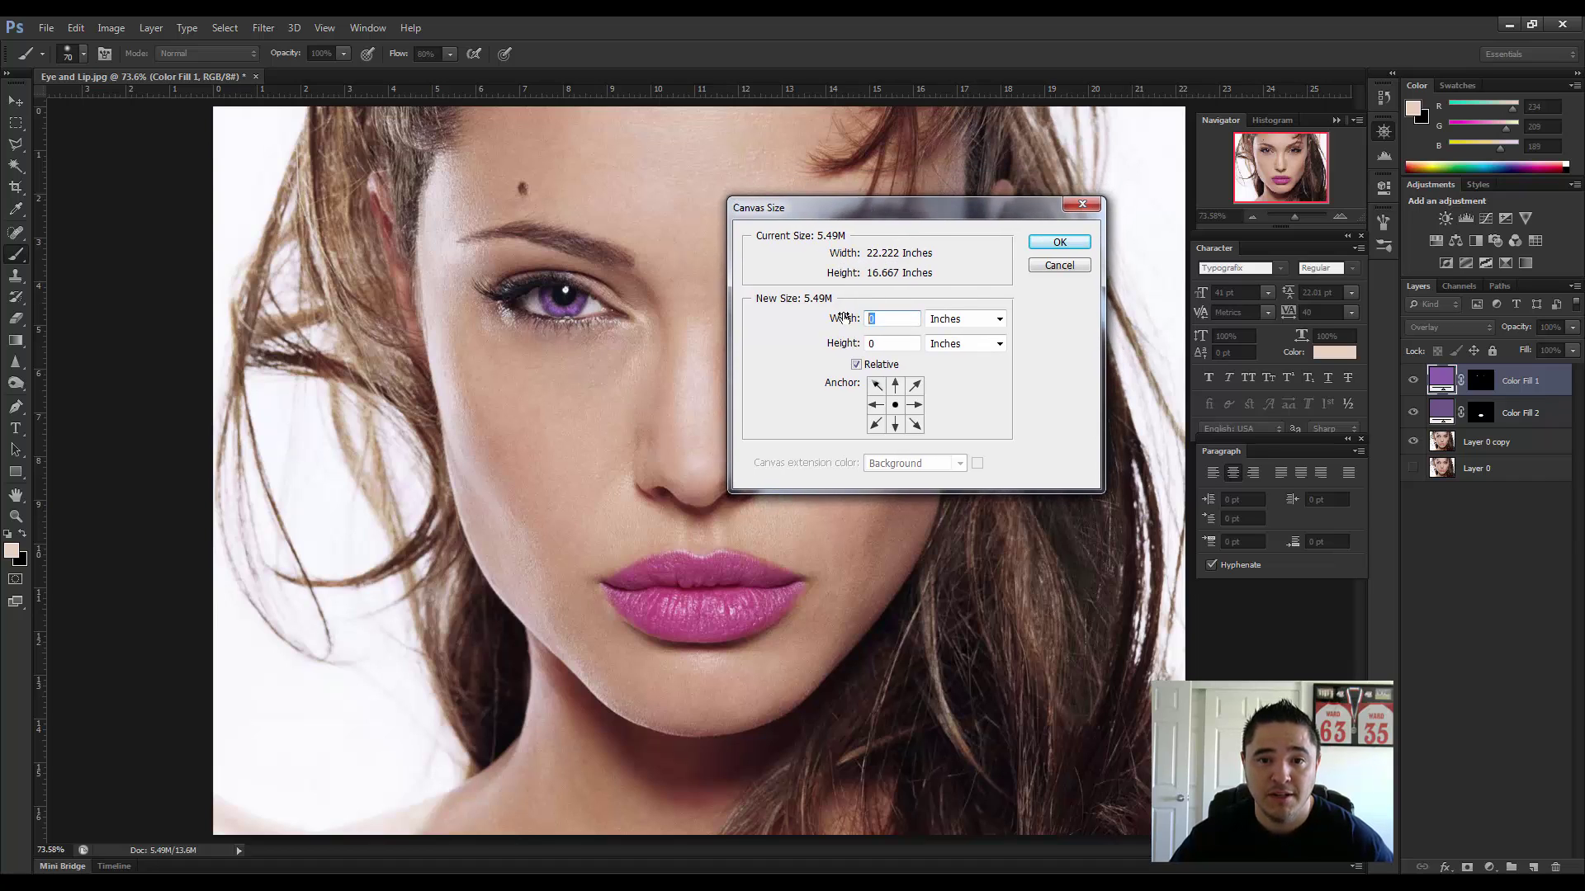
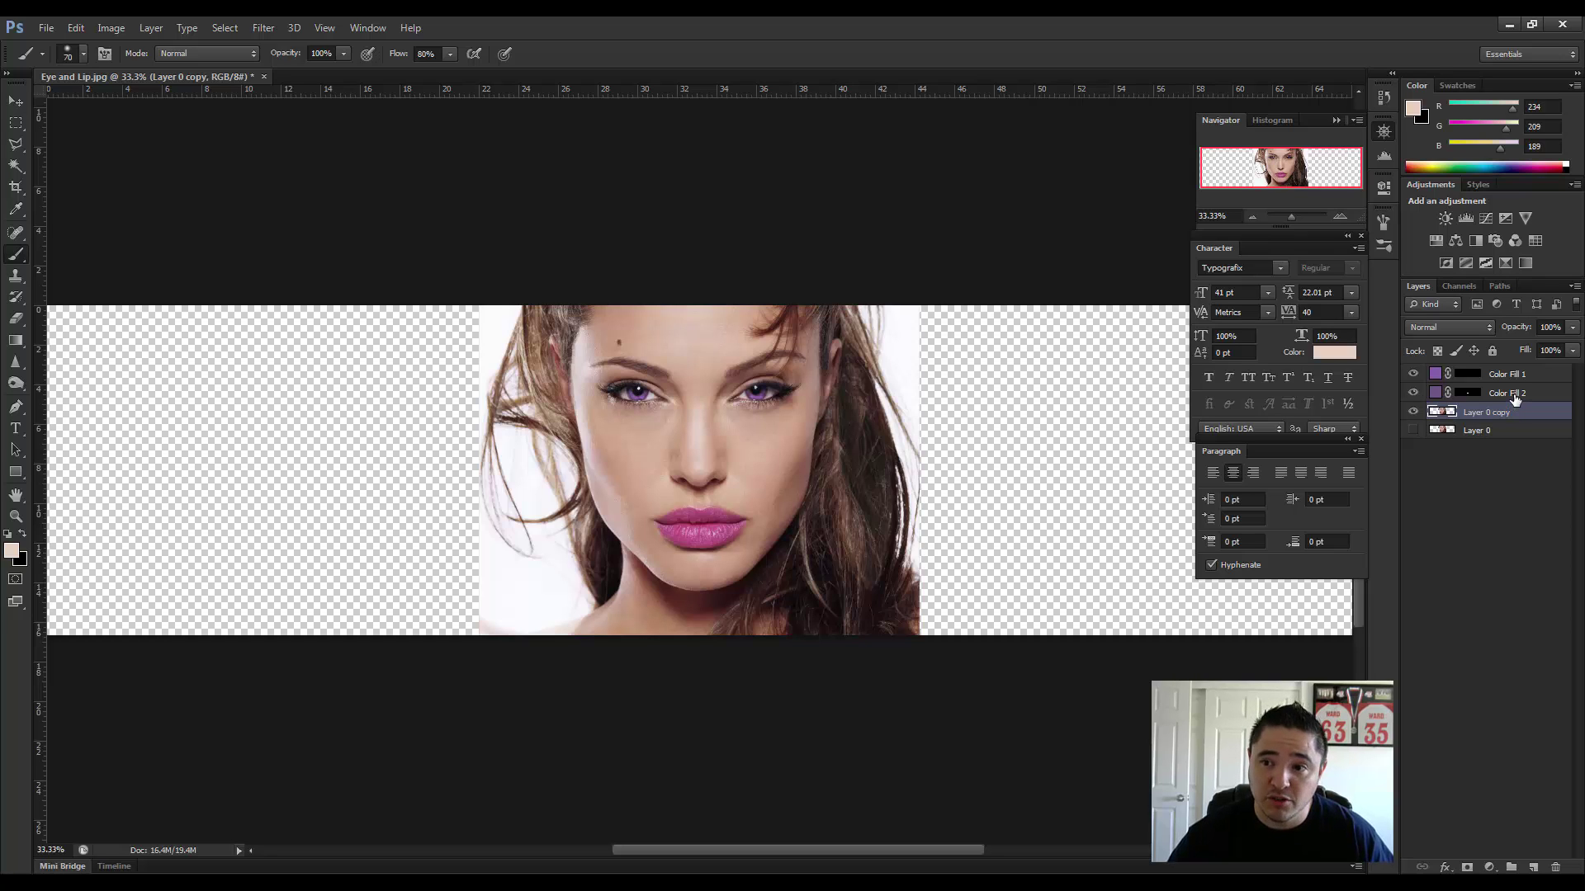
Select the Color Fill 1, Color Fill 2 and Layer 0 copy layers together and shift the recoloured portrait slightly to the left.
ctrl+click(1516, 399)
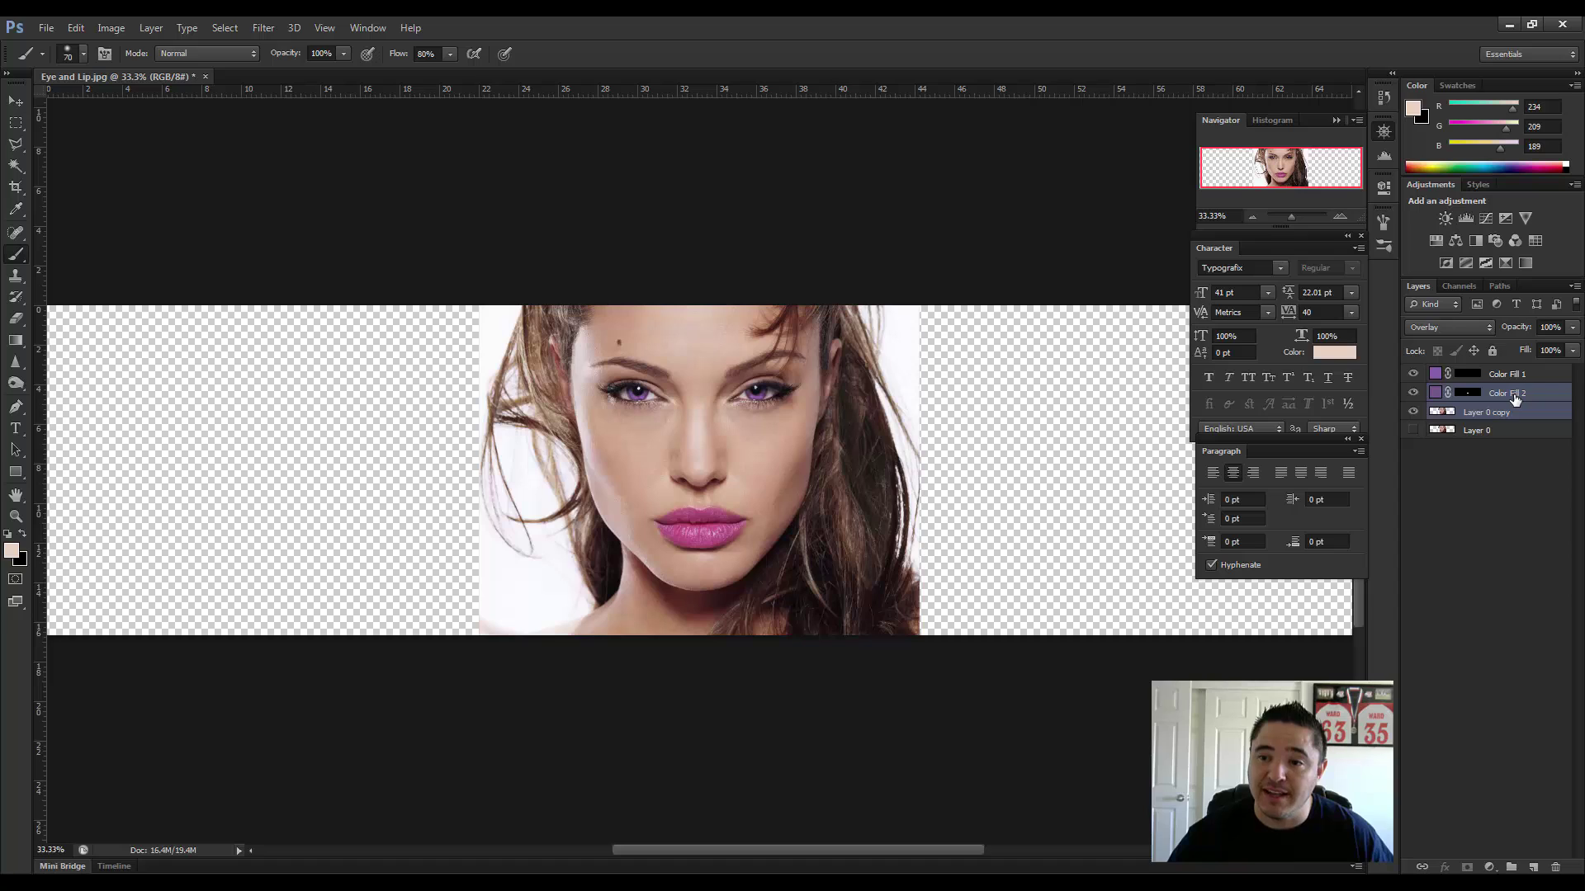
ctrl+click(1518, 376)
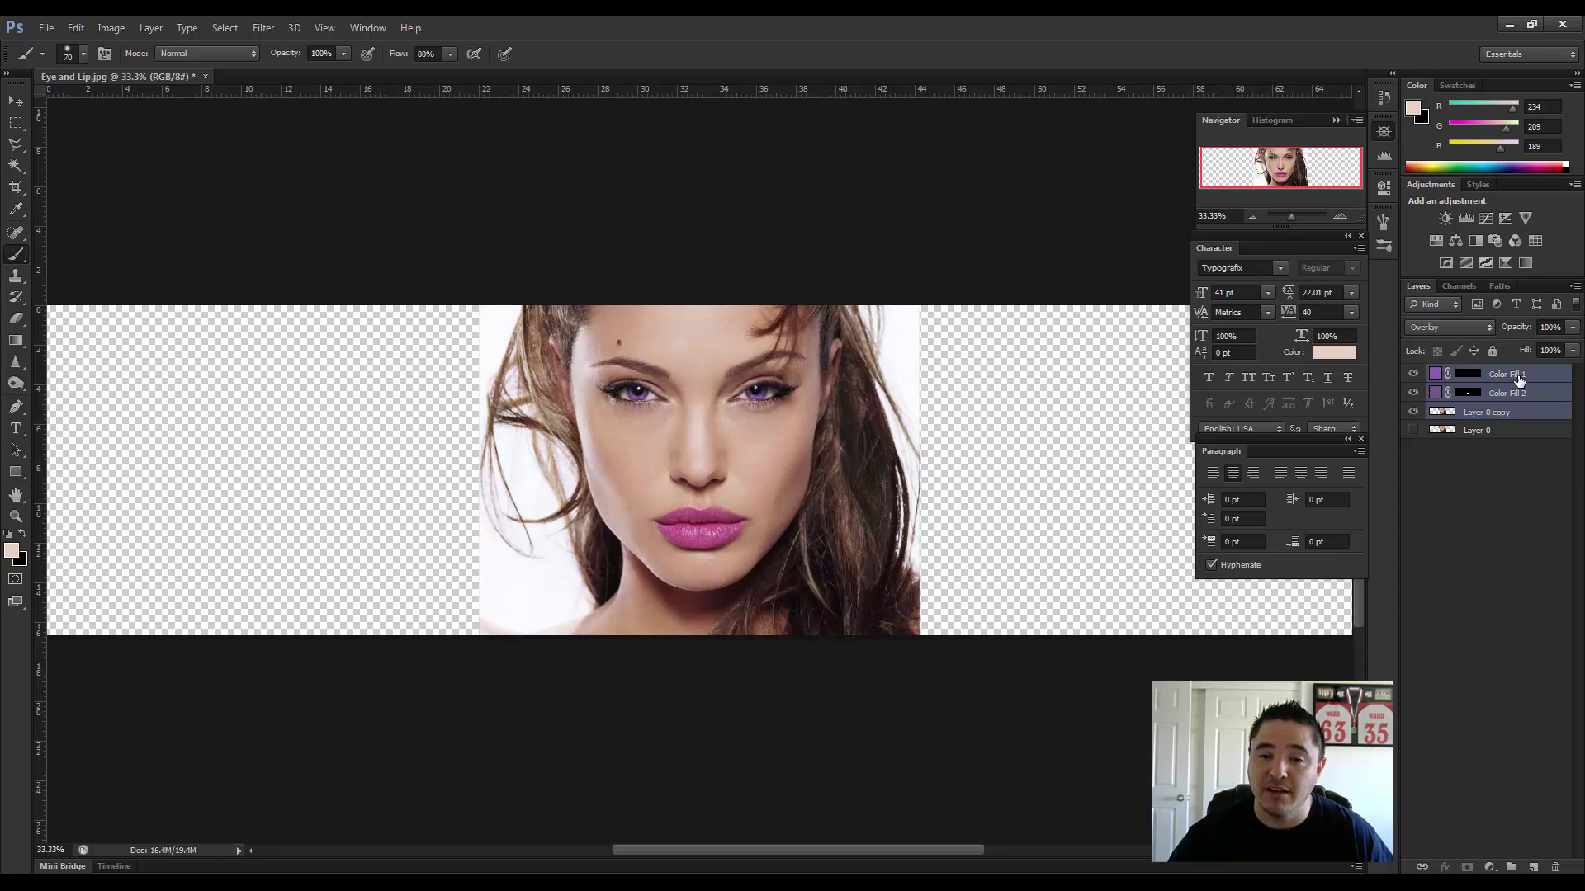
click(15, 101)
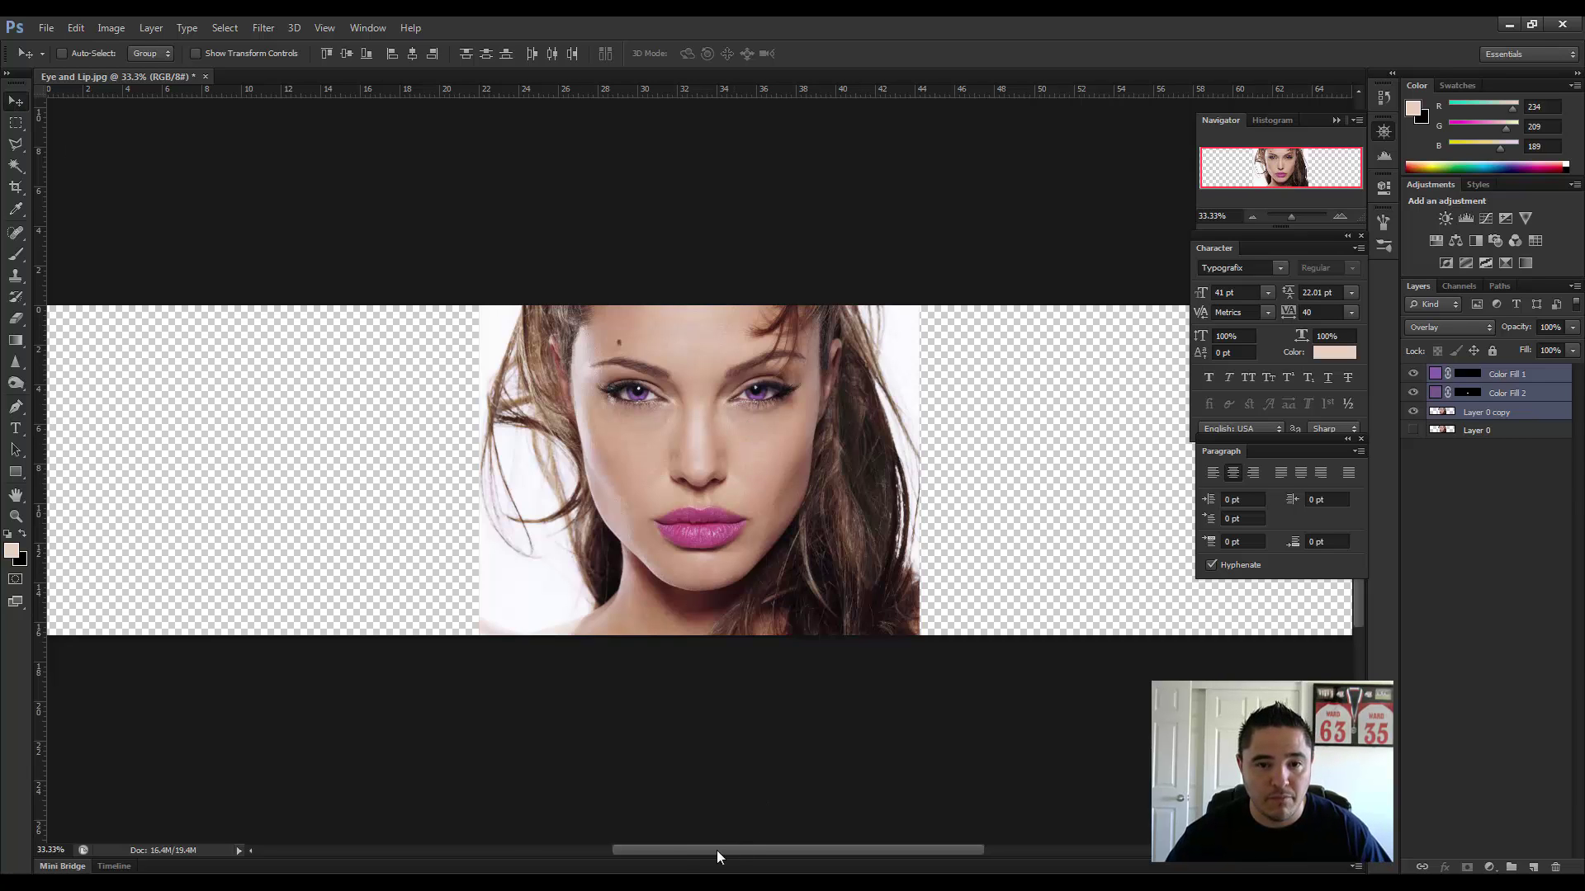
drag(717, 850, 647, 848)
mouse_move(908, 491)
mouse_down()
mouse_move(508, 490)
mouse_move(939, 464)
mouse_move(929, 490)
mouse_up()
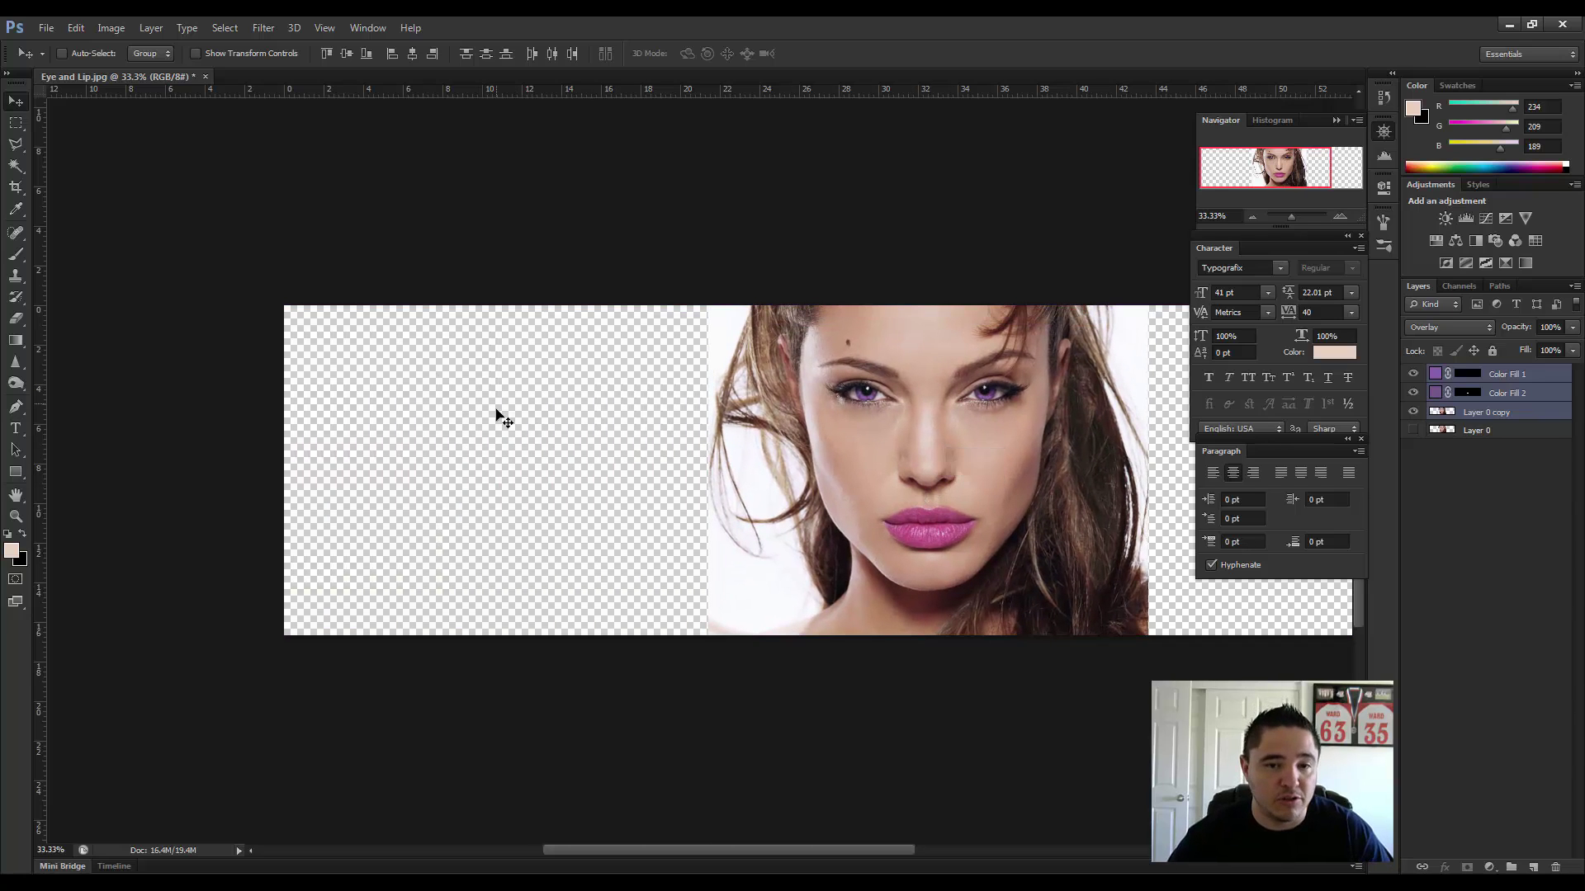
Place the original Eye and Lip image from the Desktop at the canvas's left end, beside the recoloured portrait.
click(46, 27)
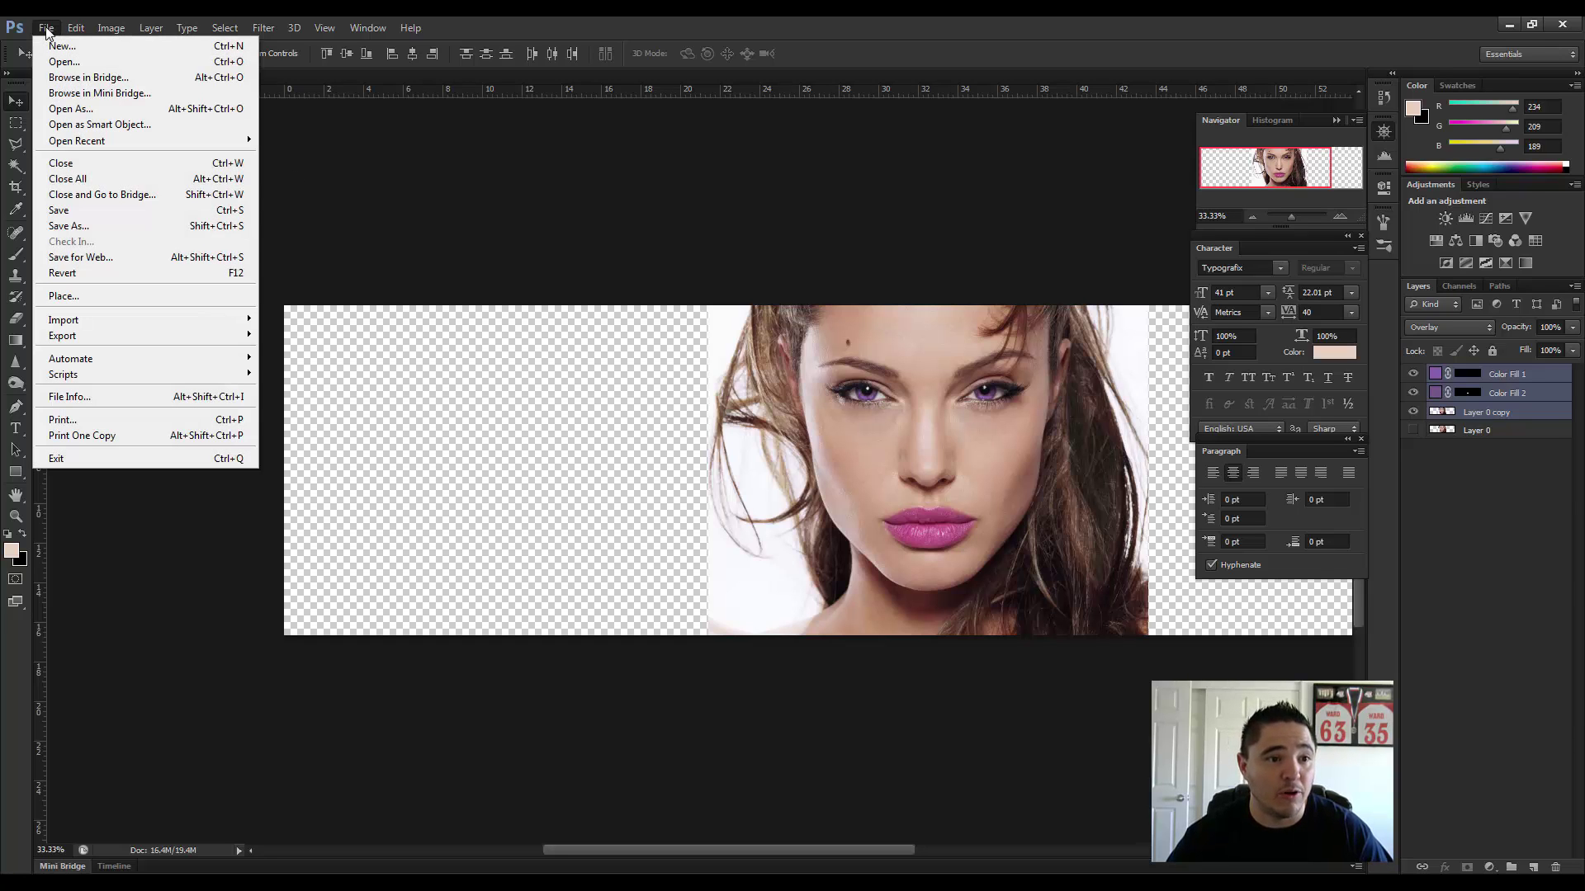
click(75, 296)
drag(1027, 334, 1034, 522)
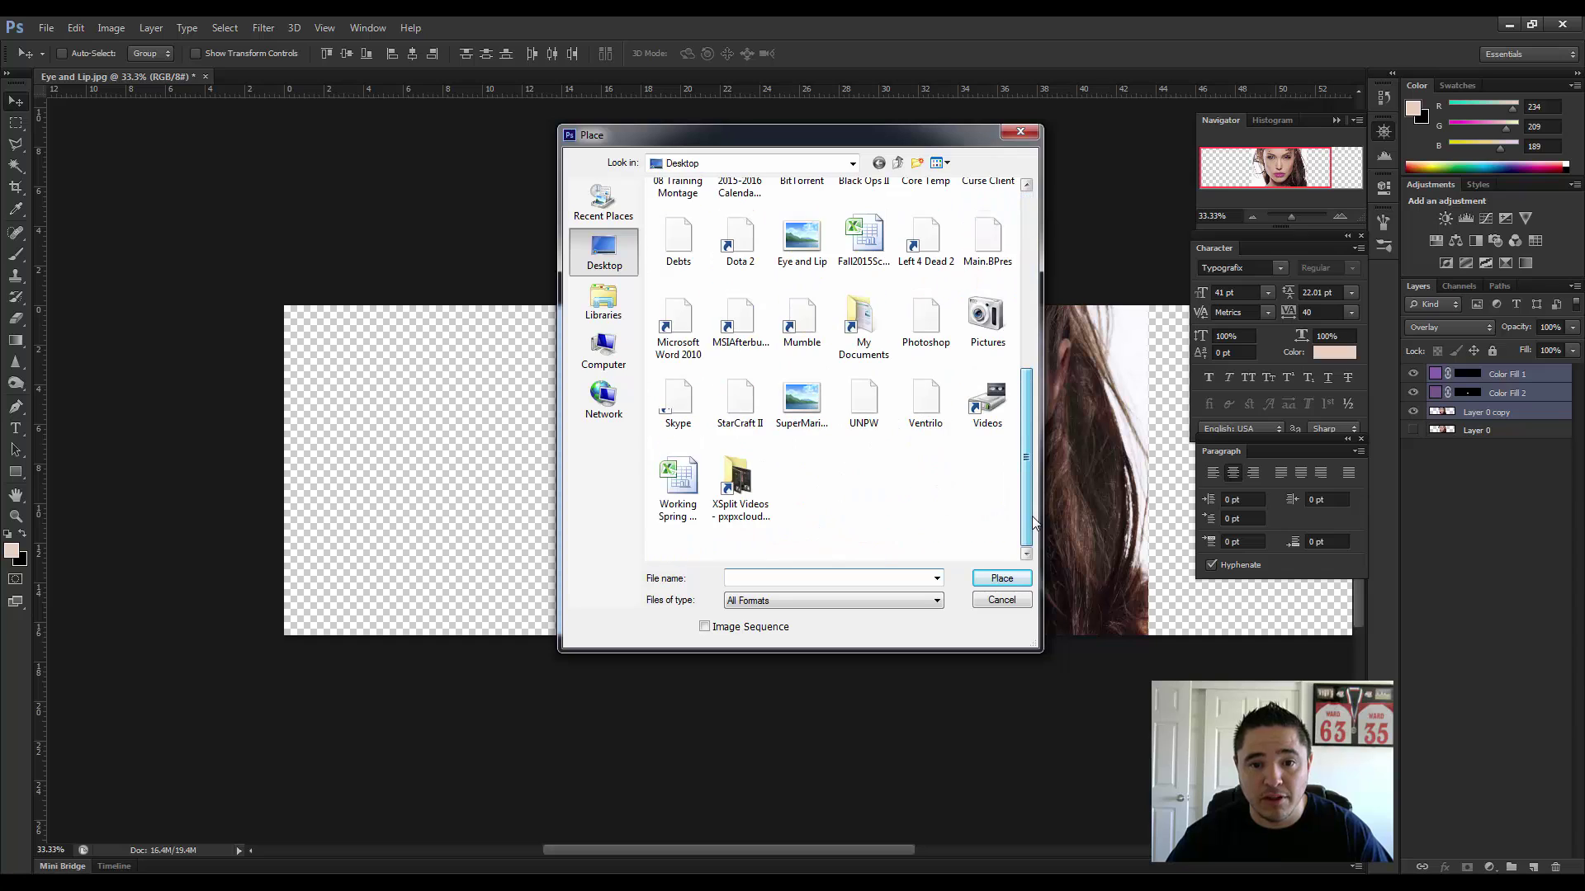
double_click(802, 239)
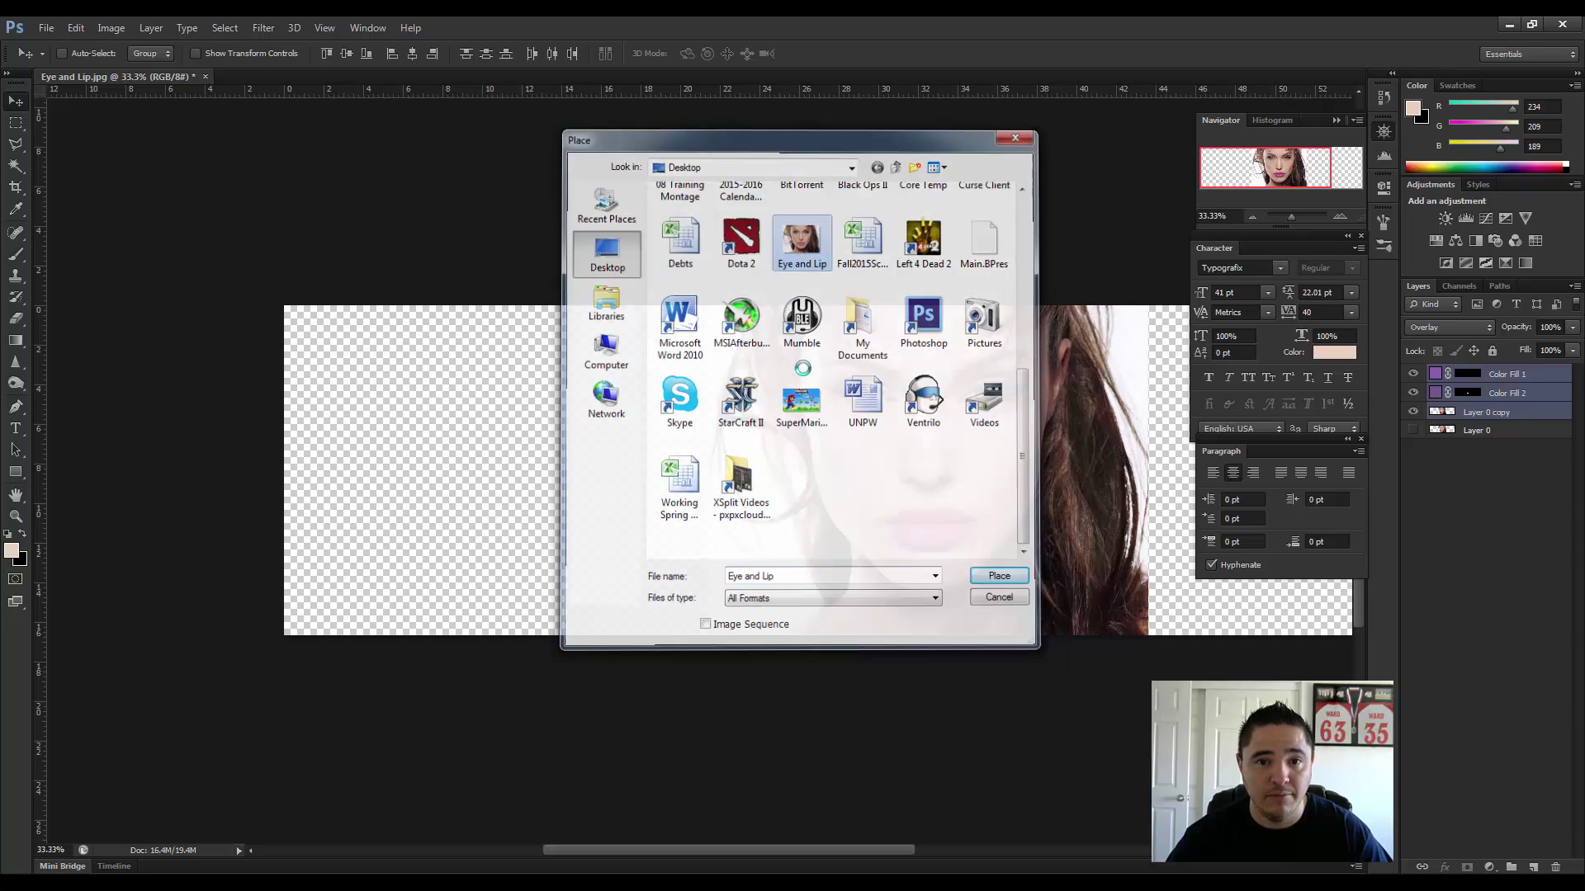
drag(728, 397, 536, 392)
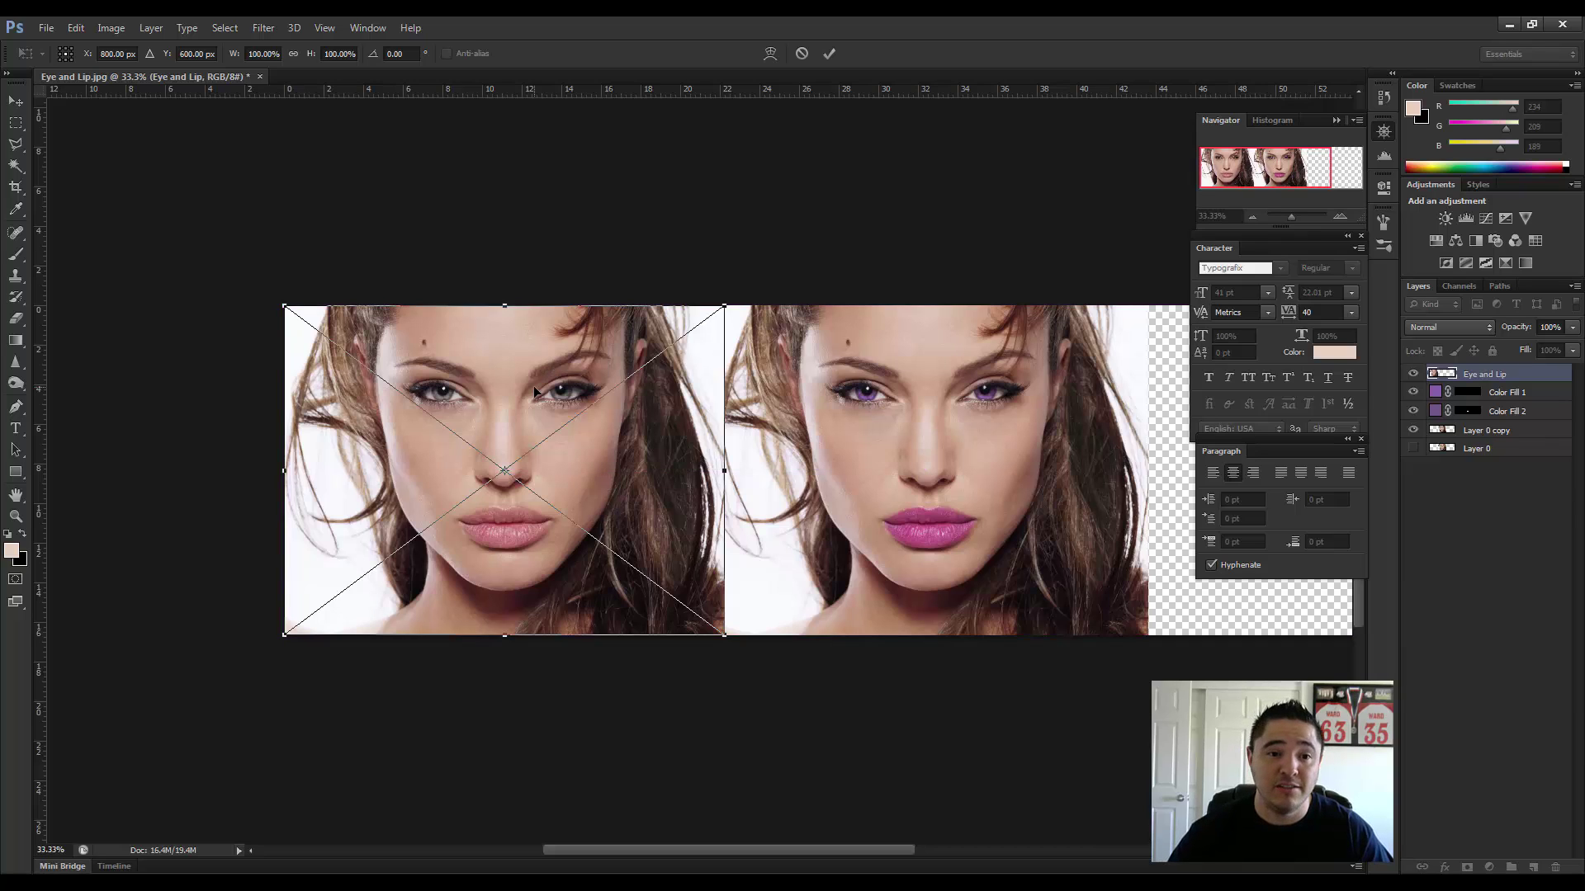
key(Return)
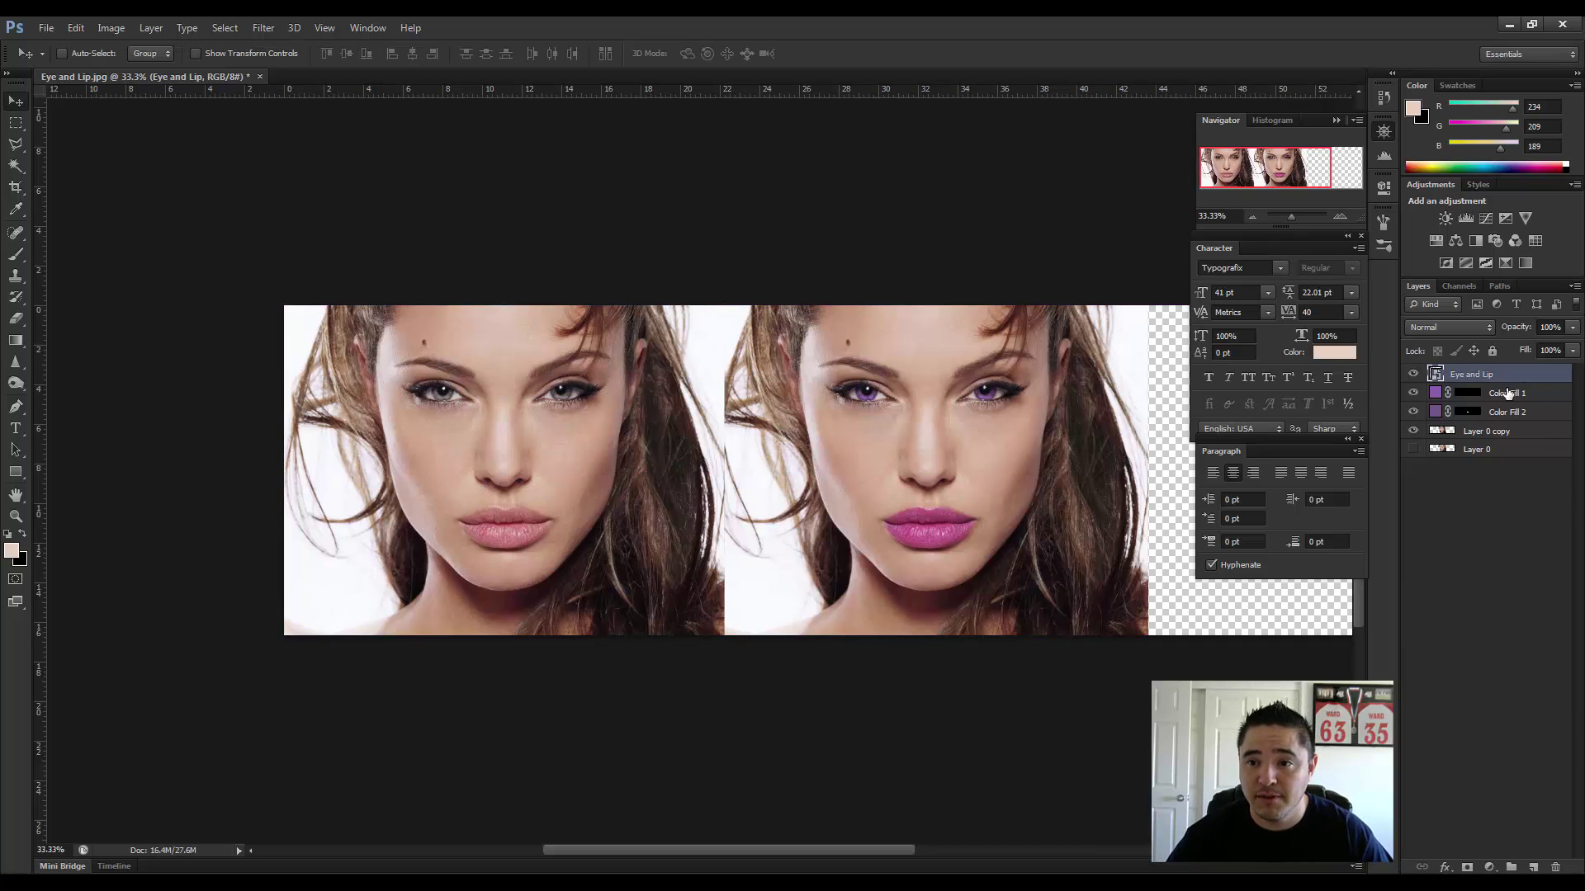
Crop the empty transparent area off the canvas's right side, up to the recoloured portrait's edge, and fit the comparison on screen.
click(1505, 396)
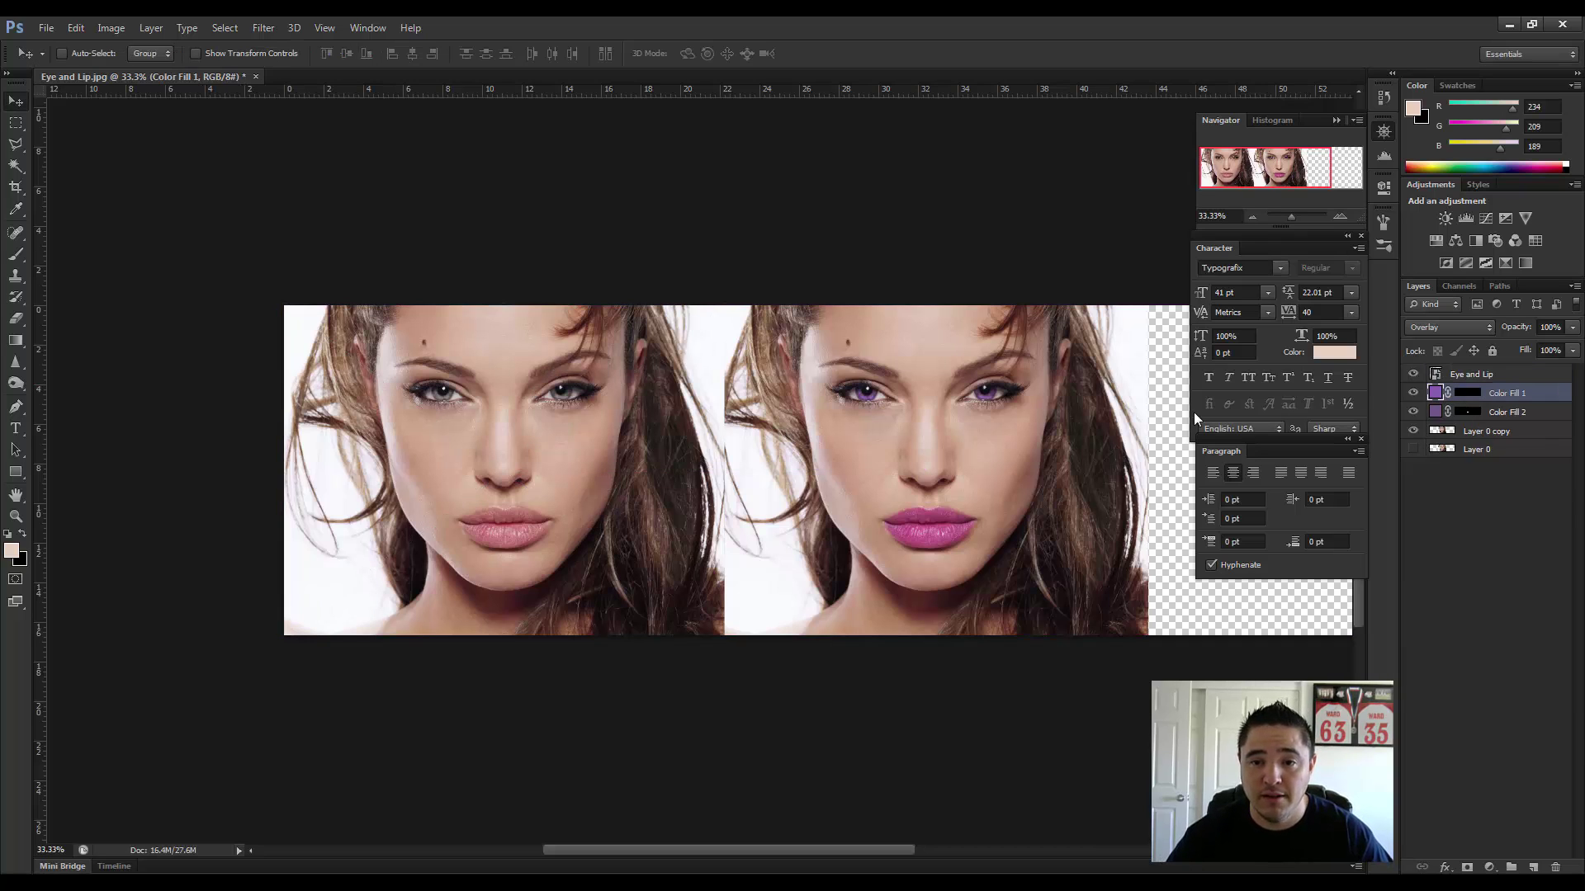
click(15, 190)
drag(810, 855, 1016, 847)
drag(876, 469, 649, 469)
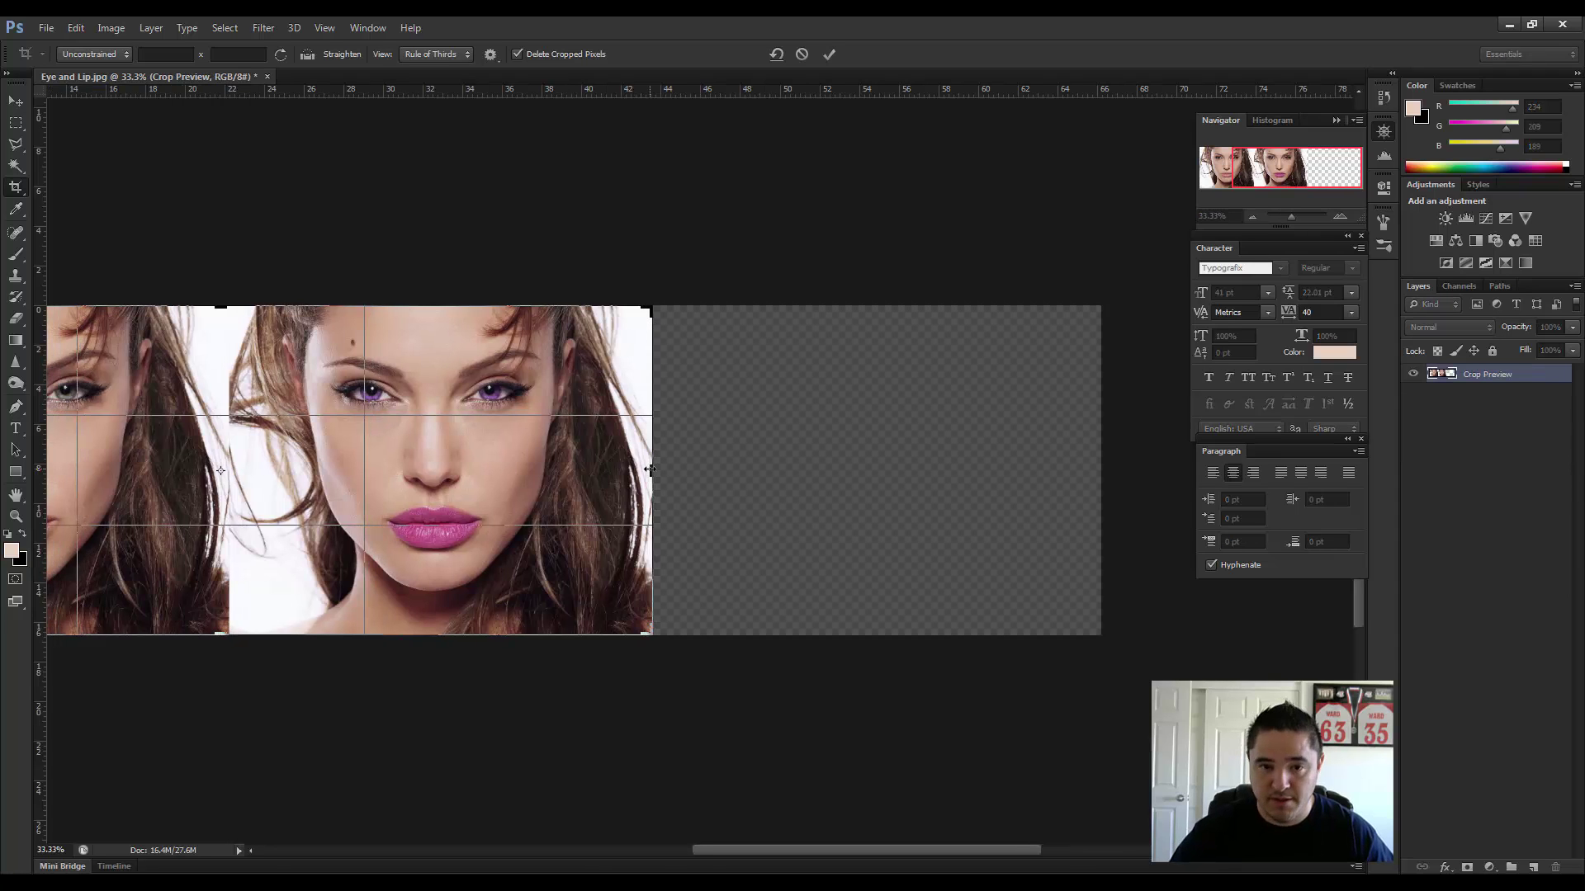
key(Return)
key(ctrl+0)
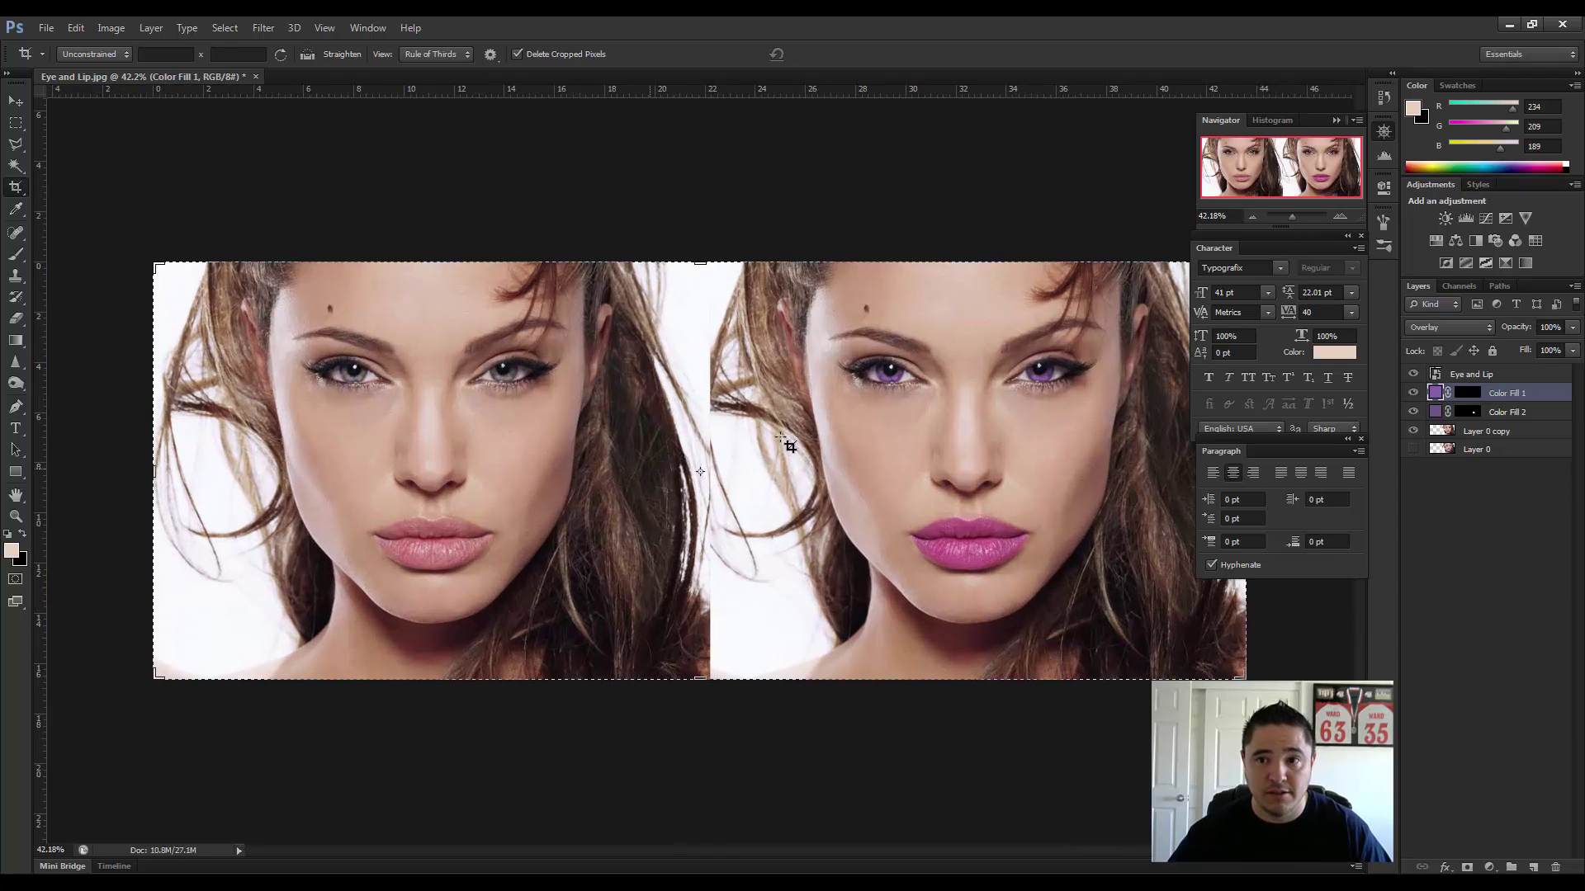
Close the floating Character and Paragraph panels that cover the recoloured portrait.
click(1357, 248)
click(1333, 260)
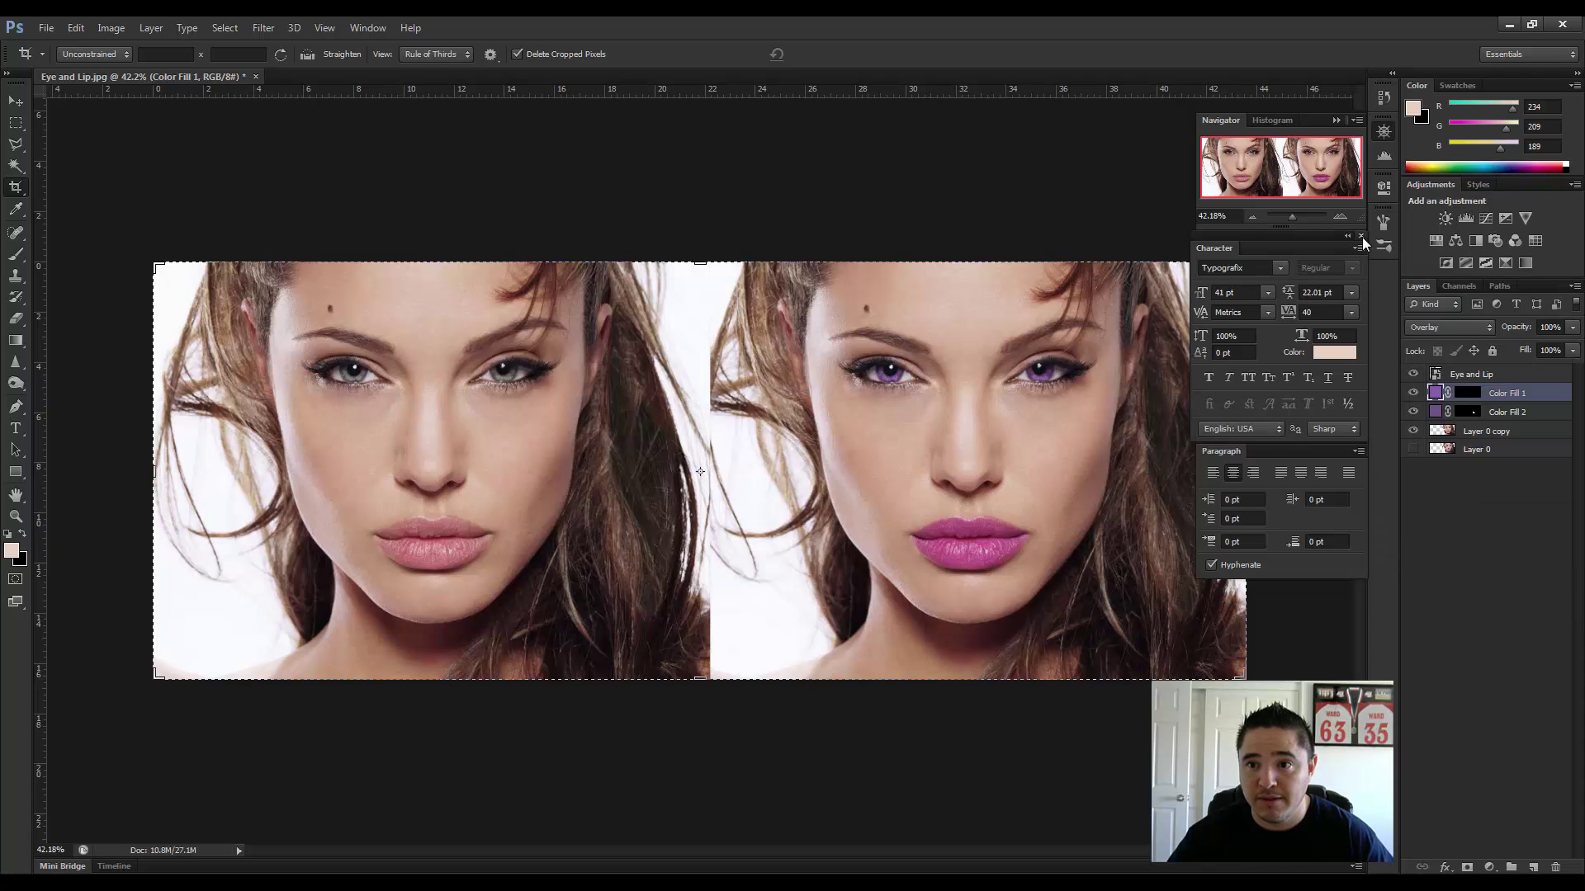
click(1361, 236)
click(1361, 440)
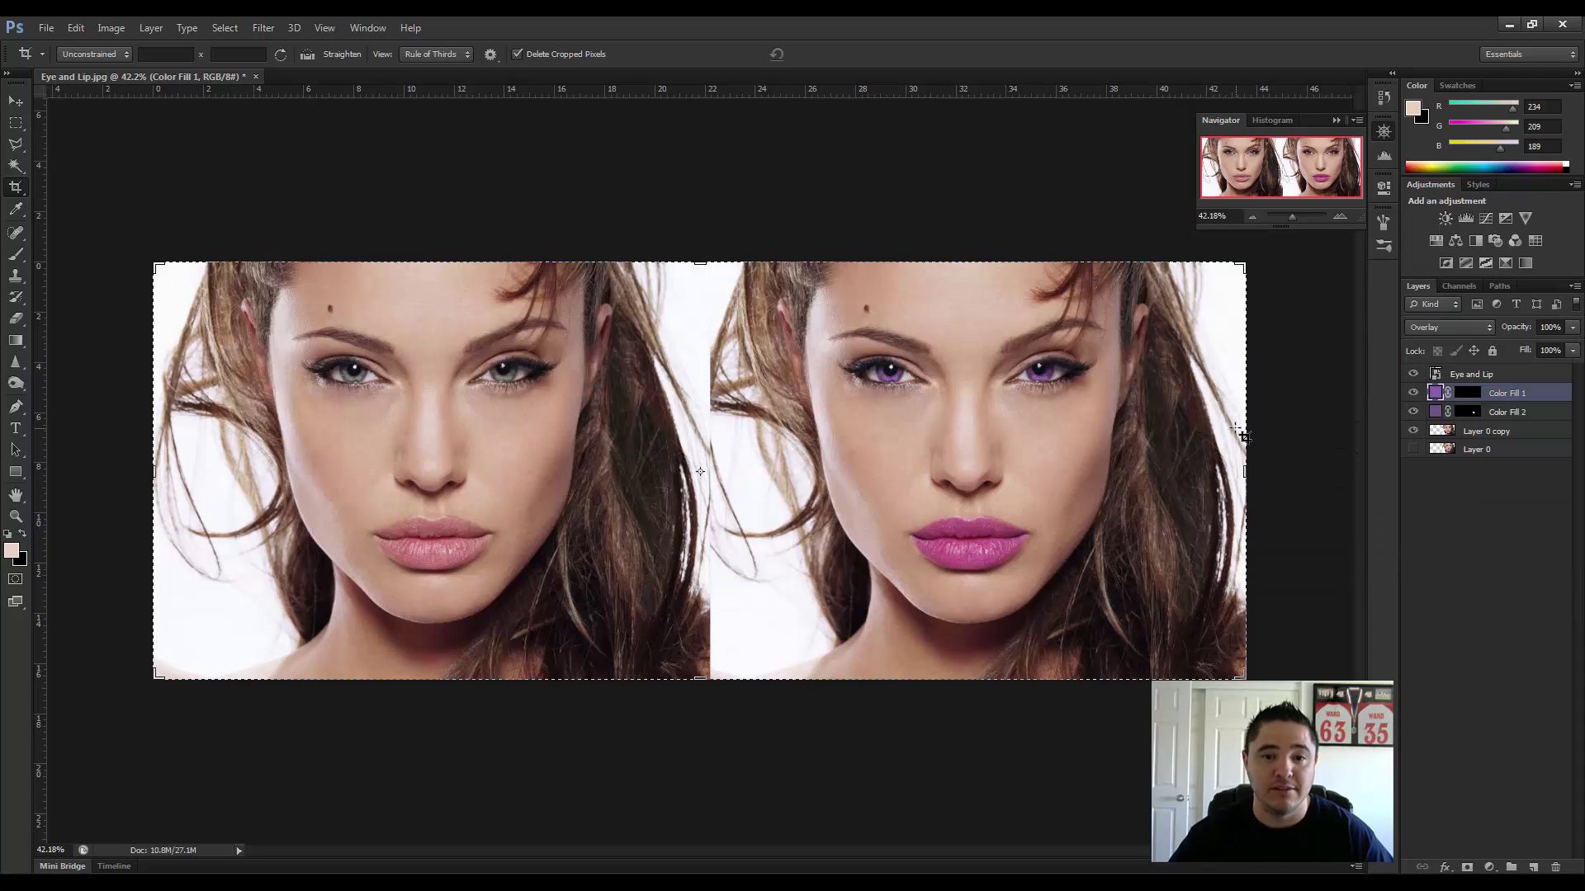